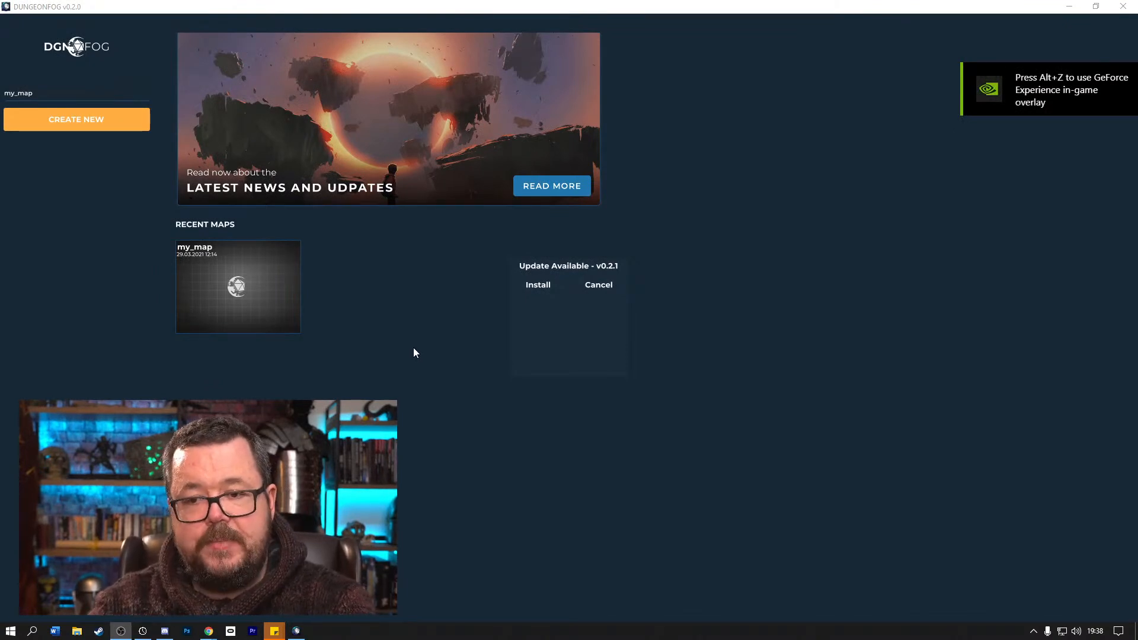
Create a new map named my_map and open it from the recent maps.
left_click(78, 128)
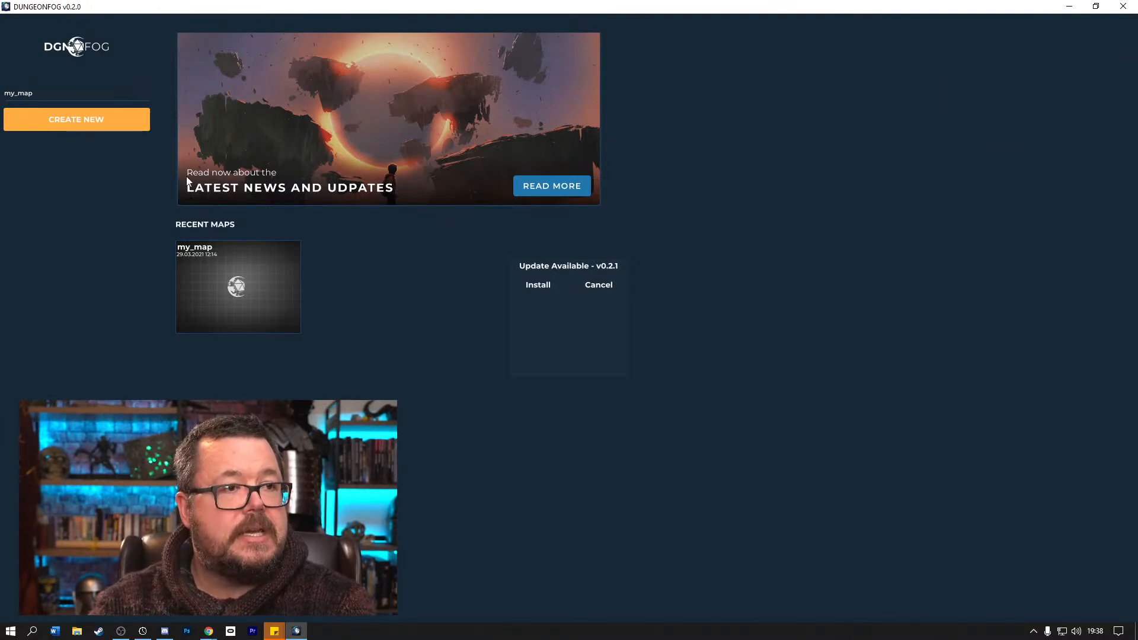
left_click(87, 127)
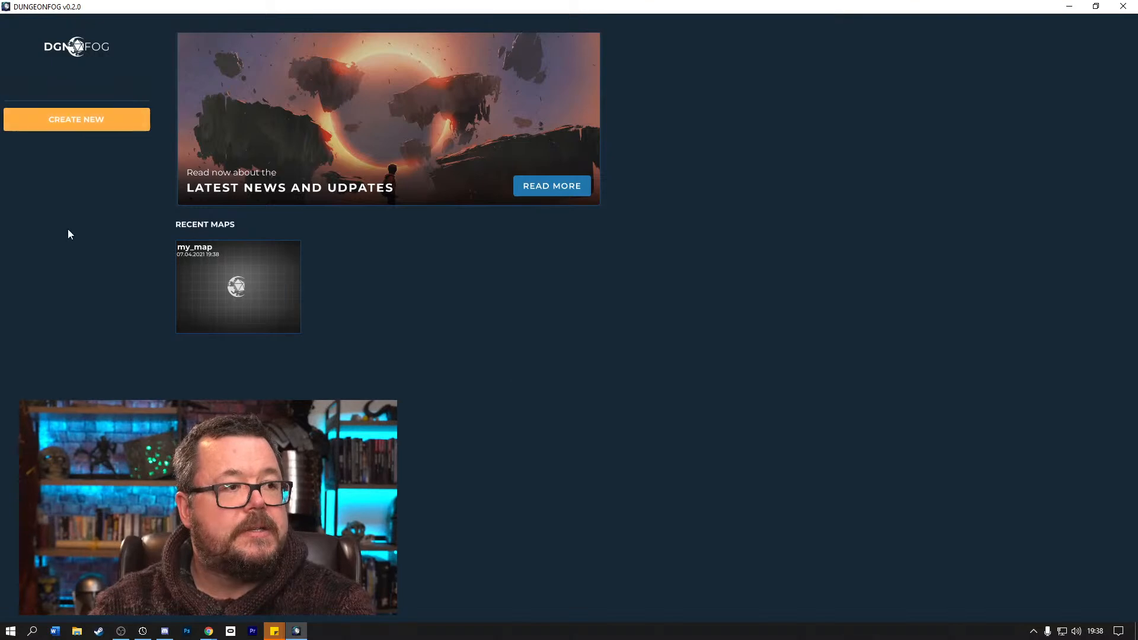
left_click(245, 286)
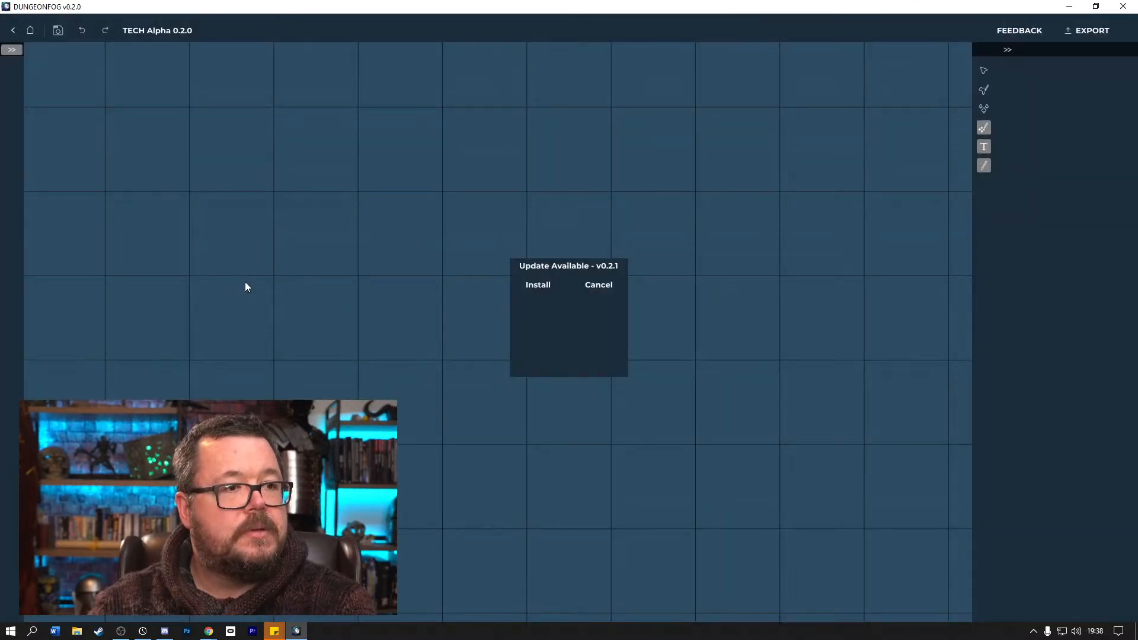
Dismiss the offered update to v0.2.1 without installing it.
scroll(574, 227, "down", 6)
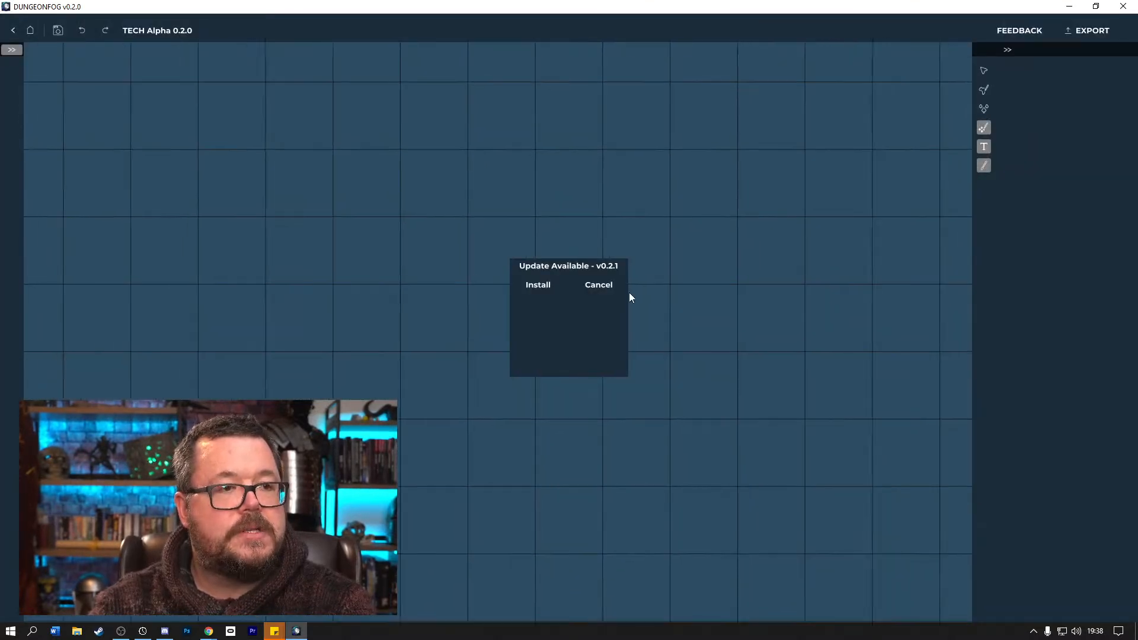
scroll(596, 298, "up", 5)
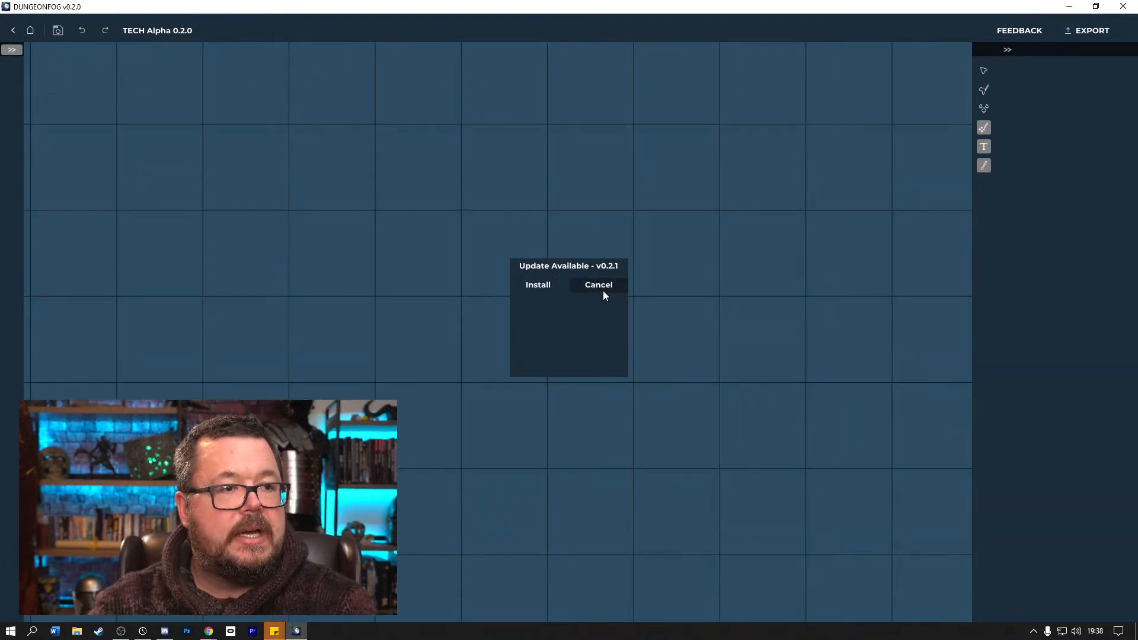
left_click(600, 289)
Draw a large filled landmass in the centre of the map using the irregular landmass brush tip at size 25.
scroll(647, 332, "down", 3)
scroll(648, 333, "down", 2)
scroll(649, 333, "up", 5)
scroll(648, 333, "down", 3)
scroll(650, 333, "down", 2)
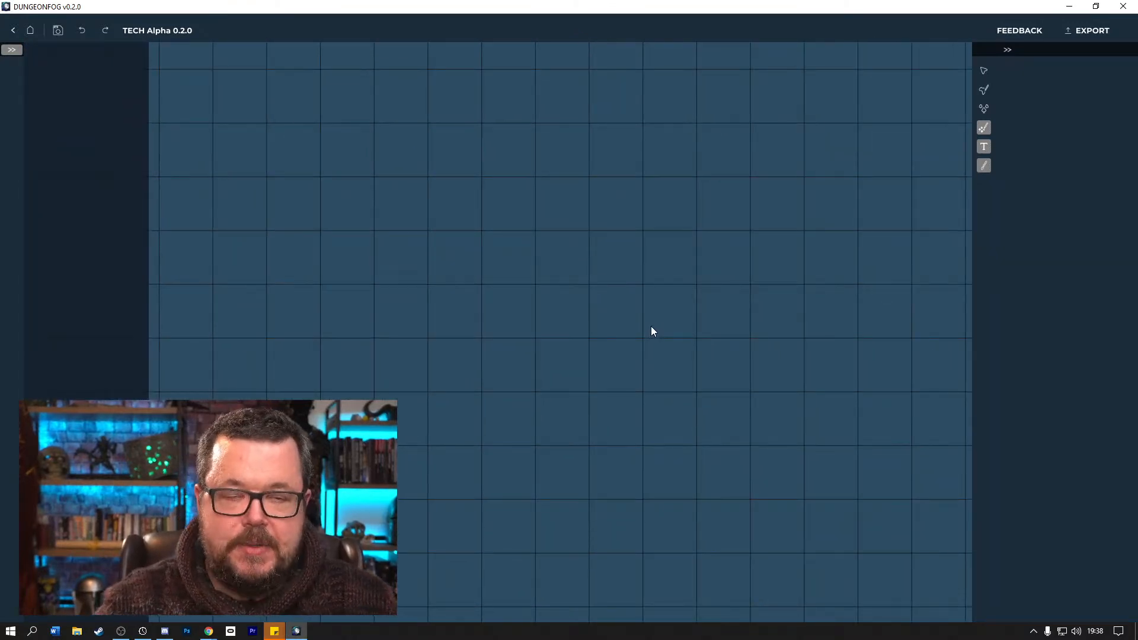
scroll(651, 327, "up", 5)
scroll(651, 327, "down", 1)
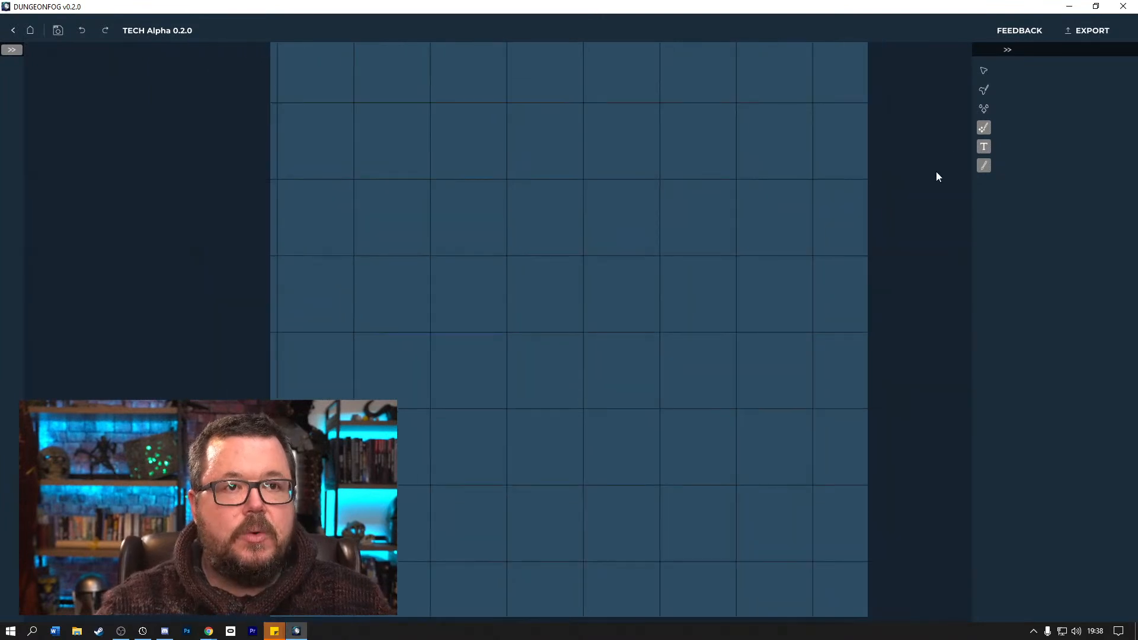
left_click(984, 70)
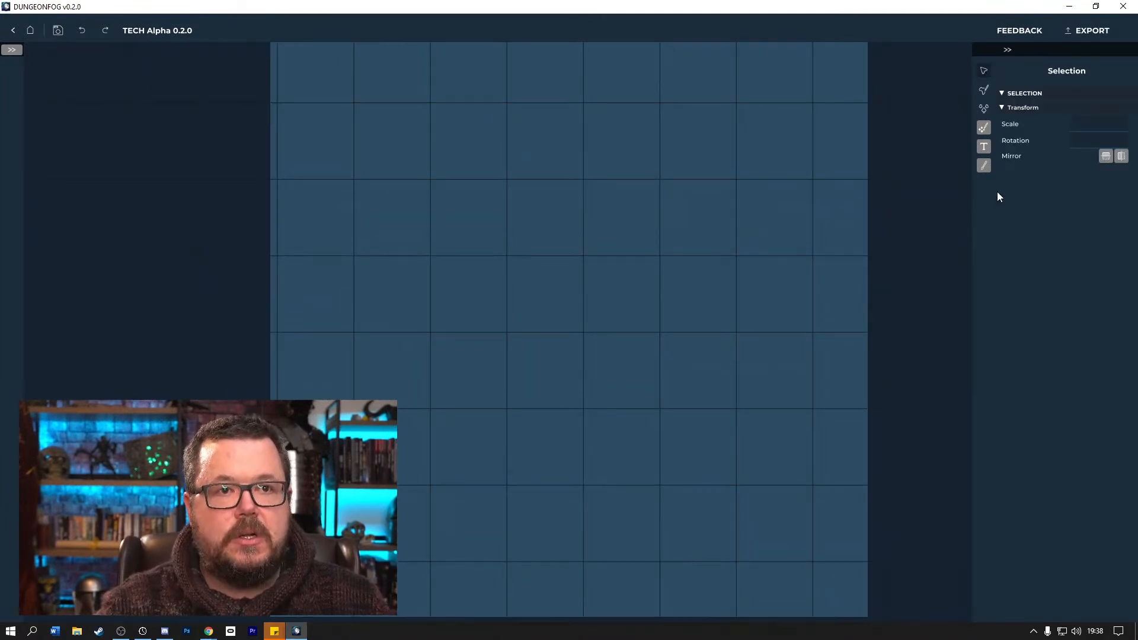
left_click(983, 90)
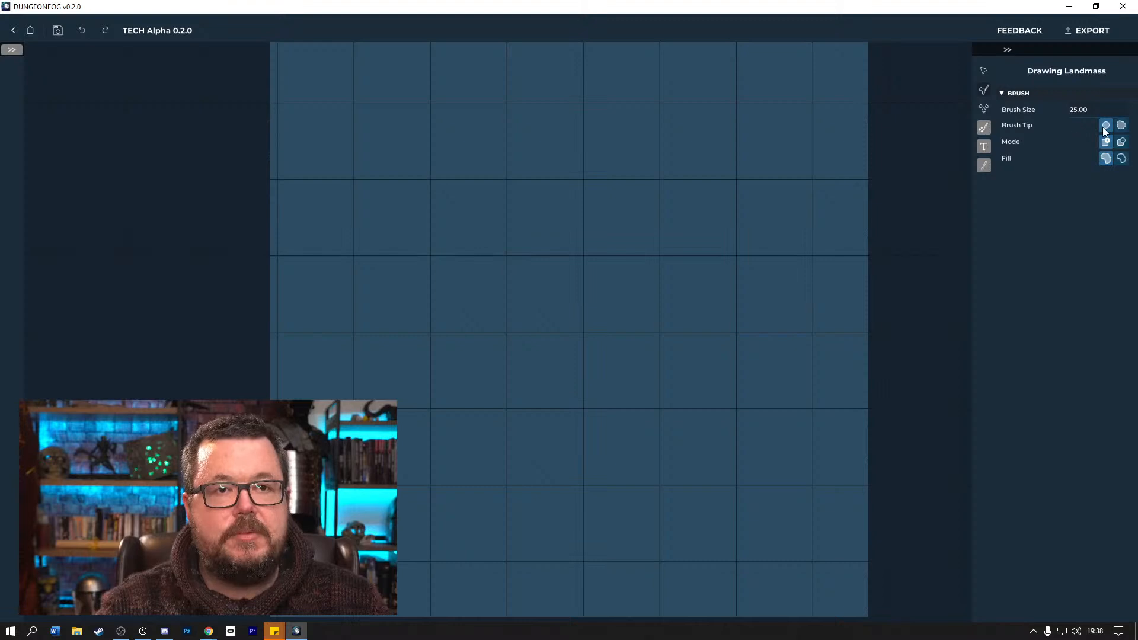
left_click(1122, 126)
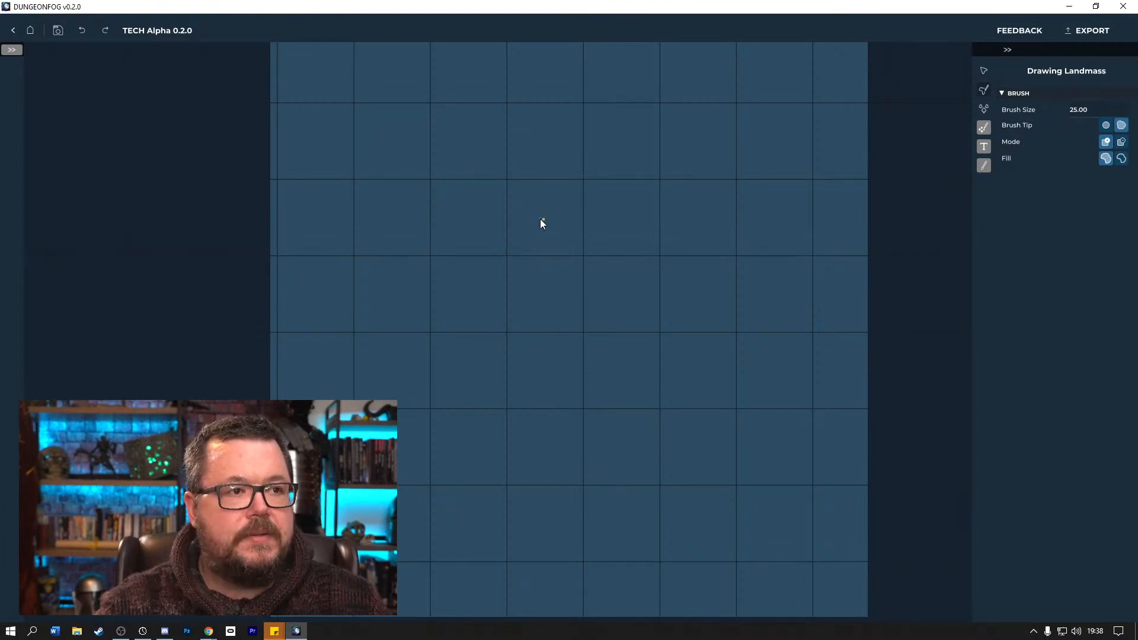
mouse_move(465, 485)
left_mouse_down()
mouse_move(501, 500)
mouse_move(580, 503)
left_mouse_up()
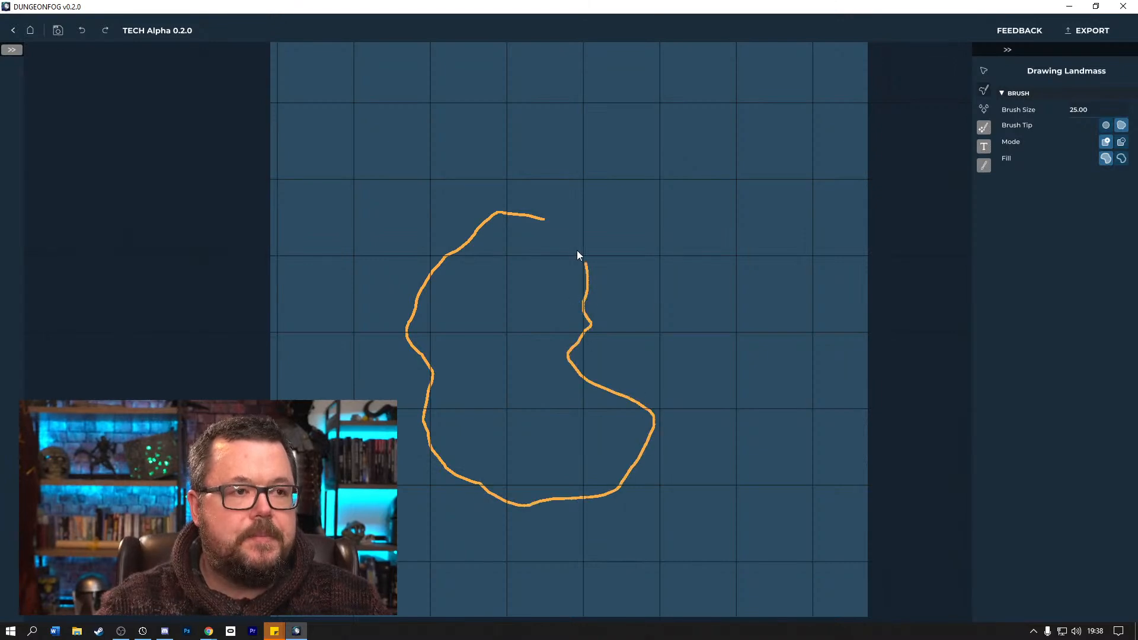
left_click_drag(552, 231, 544, 224)
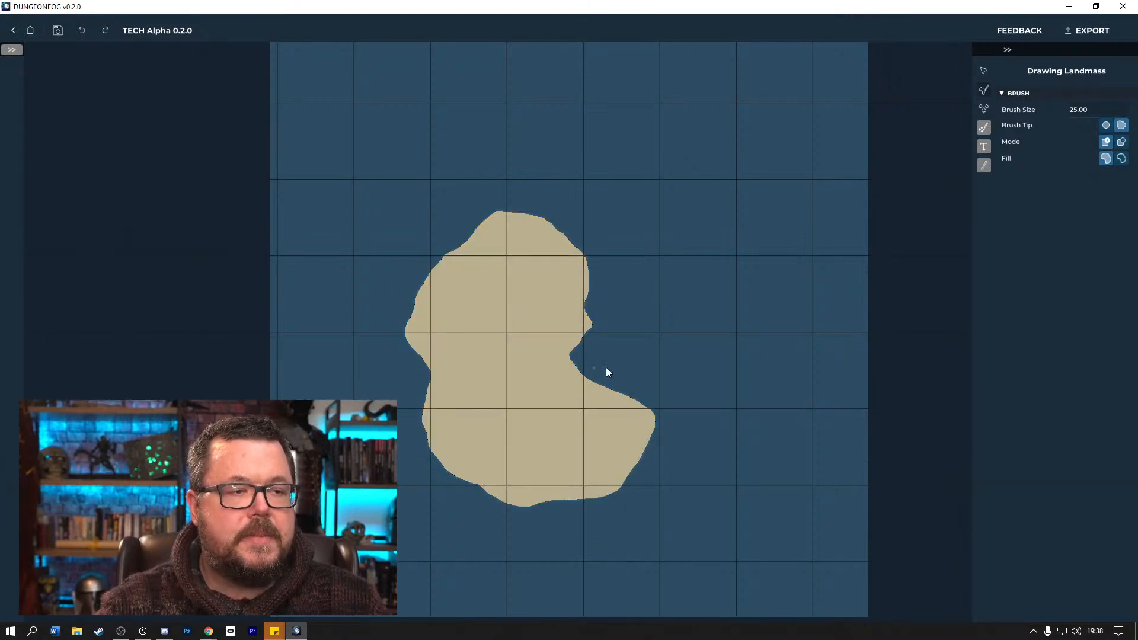
Draw three more filled landmasses: a long curved one in the east, a wide one in the north and a tiny island off the central coast.
left_click_drag(763, 230, 749, 231)
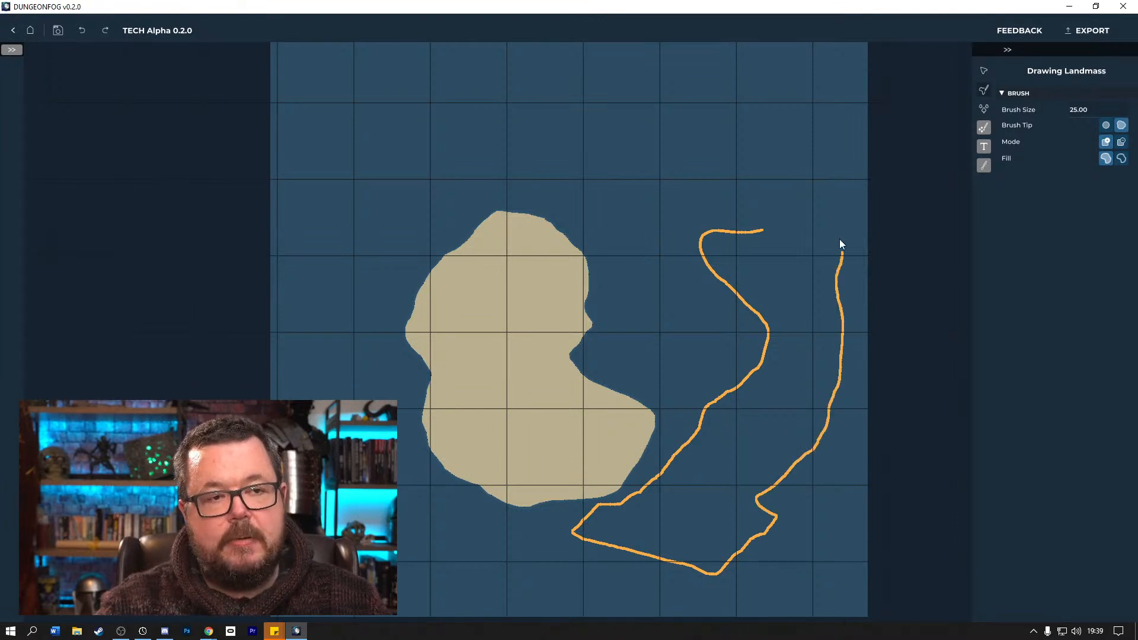
left_click_drag(763, 231, 759, 233)
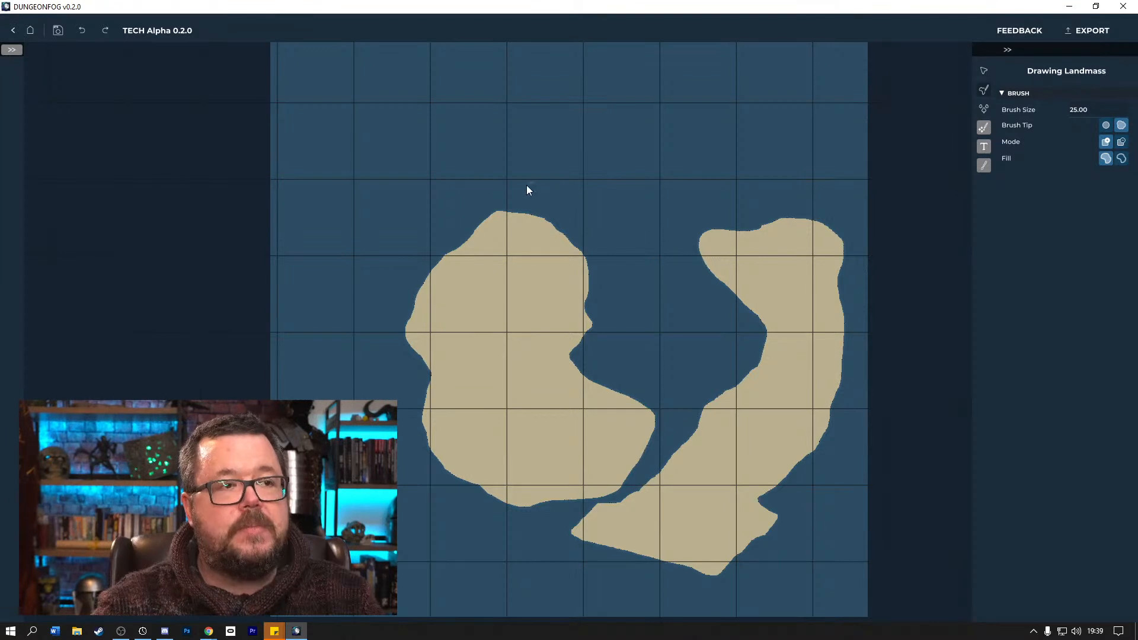
mouse_move(558, 104)
left_mouse_down()
mouse_move(712, 95)
mouse_move(734, 130)
mouse_move(693, 176)
mouse_move(481, 192)
left_mouse_up()
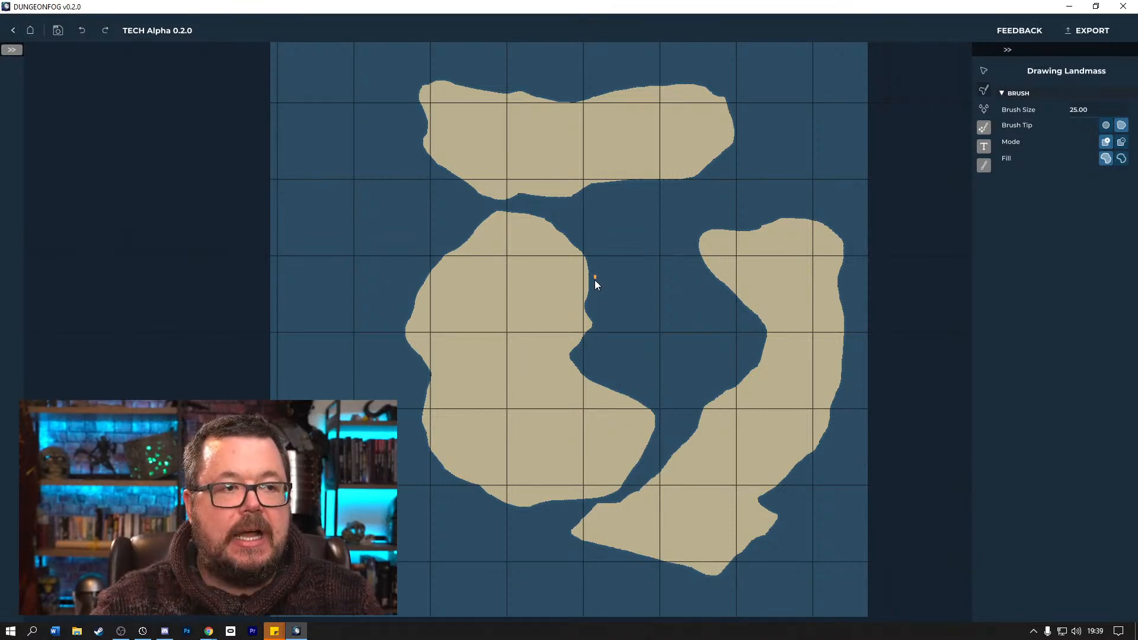
mouse_move(609, 277)
left_mouse_down()
mouse_move(598, 273)
mouse_move(592, 290)
left_mouse_up()
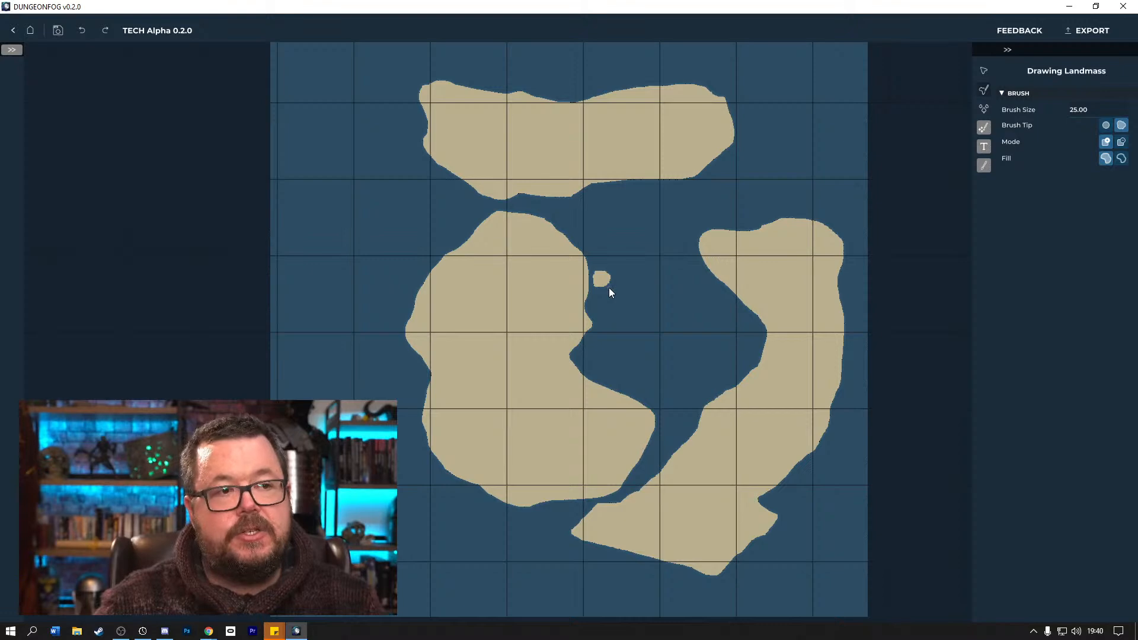
Examine the coastline detail of the central landmass and the tiny island at close range.
scroll(628, 293, "up", 4)
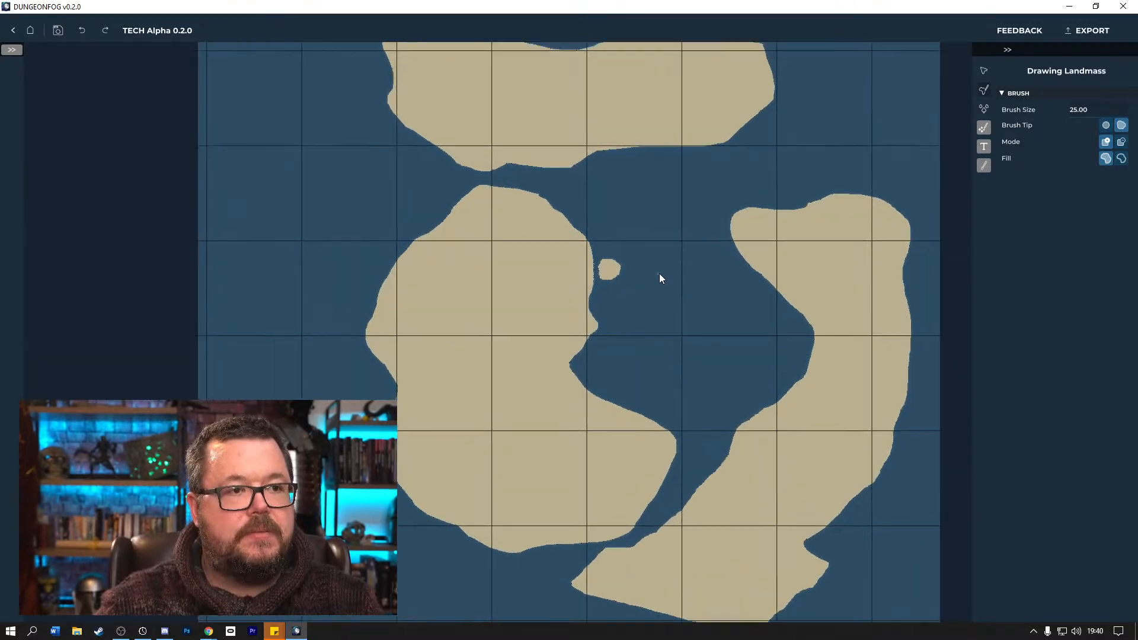
scroll(659, 273, "up", 5)
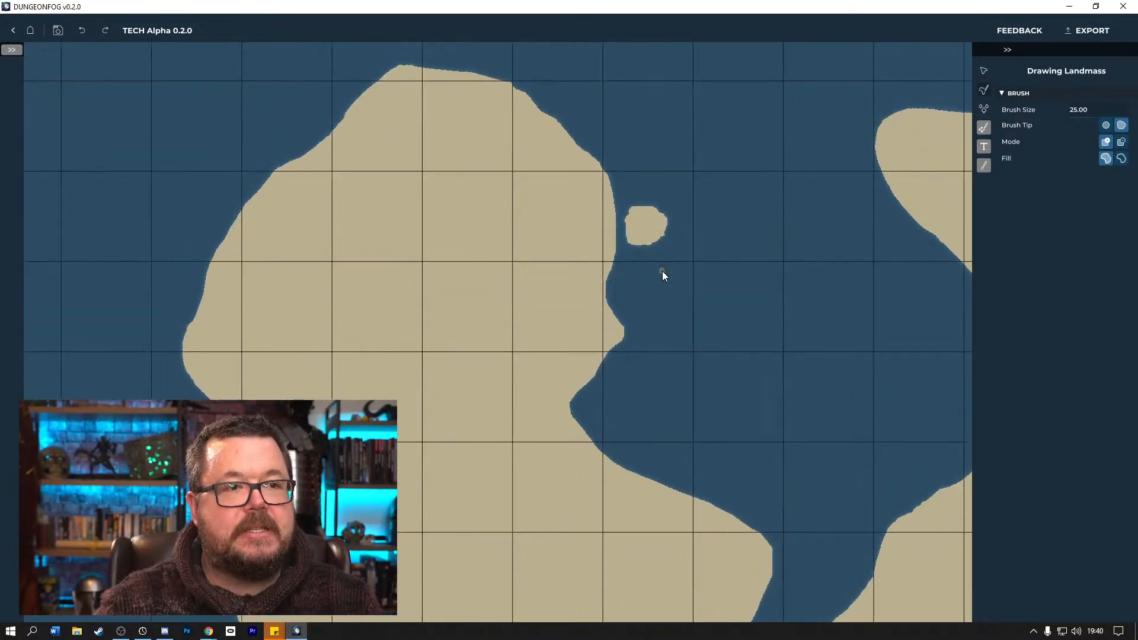
scroll(663, 274, "up", 5)
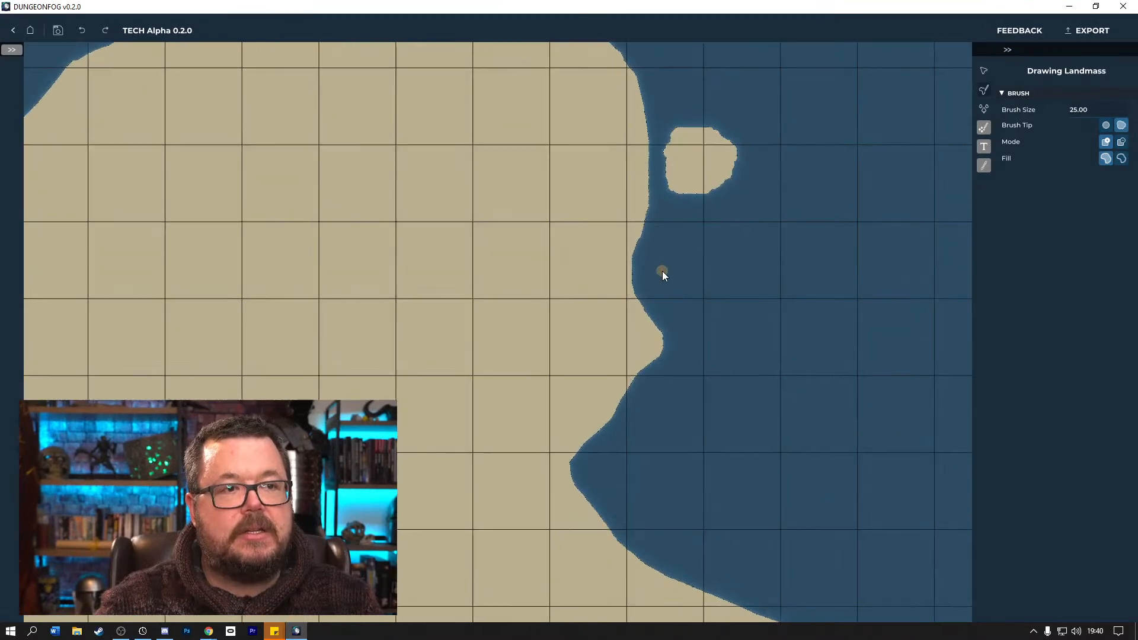
scroll(663, 274, "up", 5)
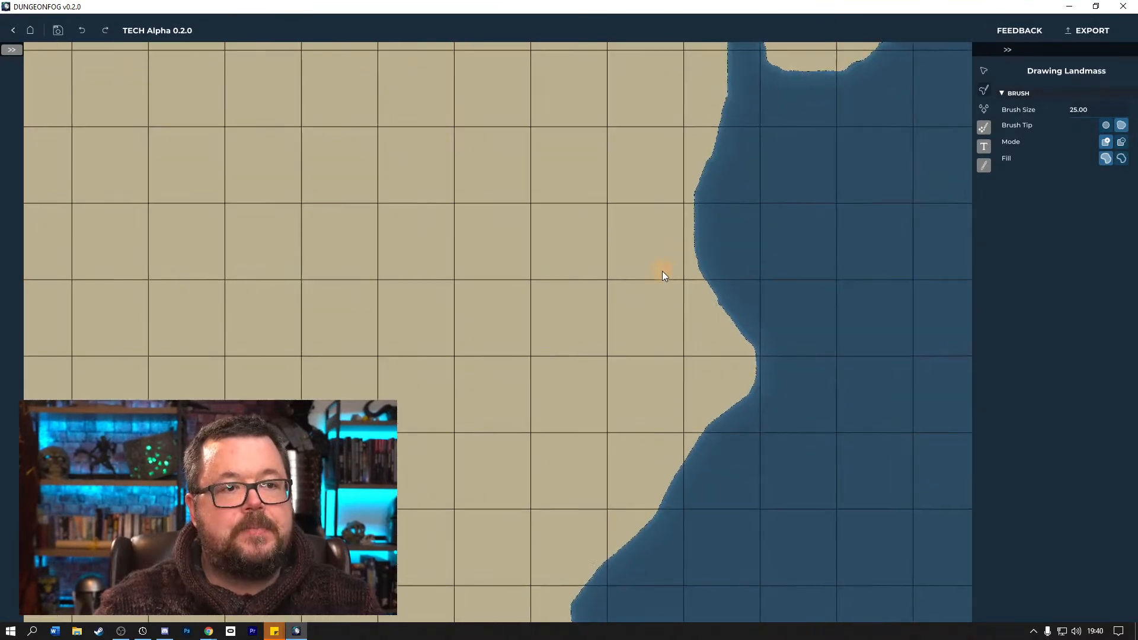
scroll(662, 272, "up", 1)
scroll(663, 272, "down", 3)
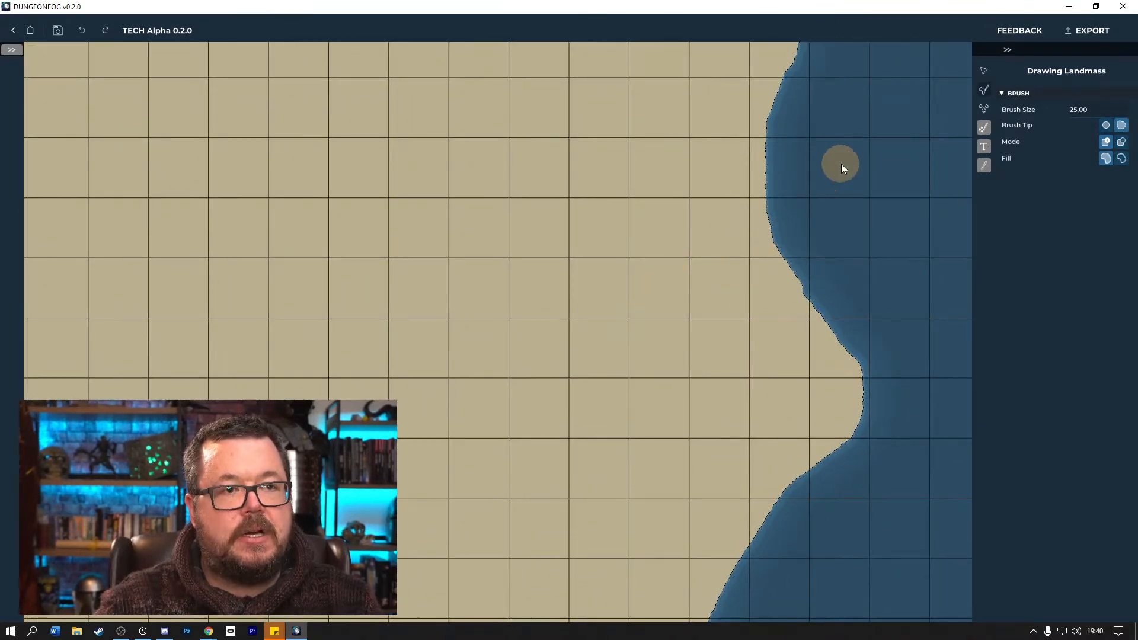
left_click_drag(863, 183, 710, 459)
left_click_drag(760, 228, 712, 404)
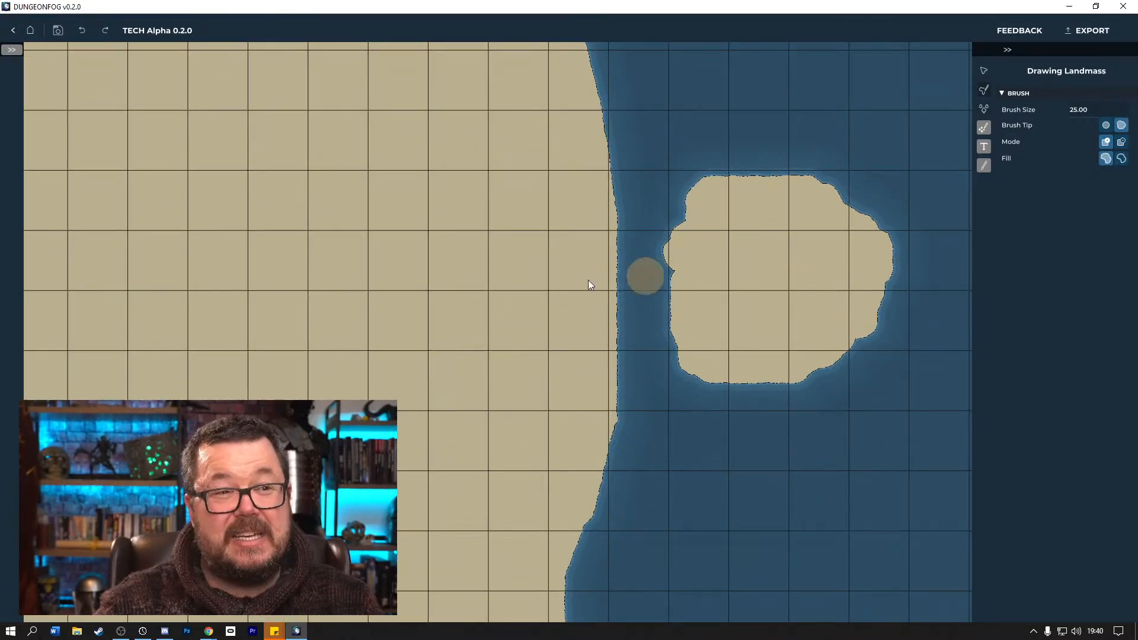
left_click_drag(540, 239, 718, 400)
Pick the Mountain 3 prop and paint a curved line of mountains along the central landmass's east coast.
left_click(985, 110)
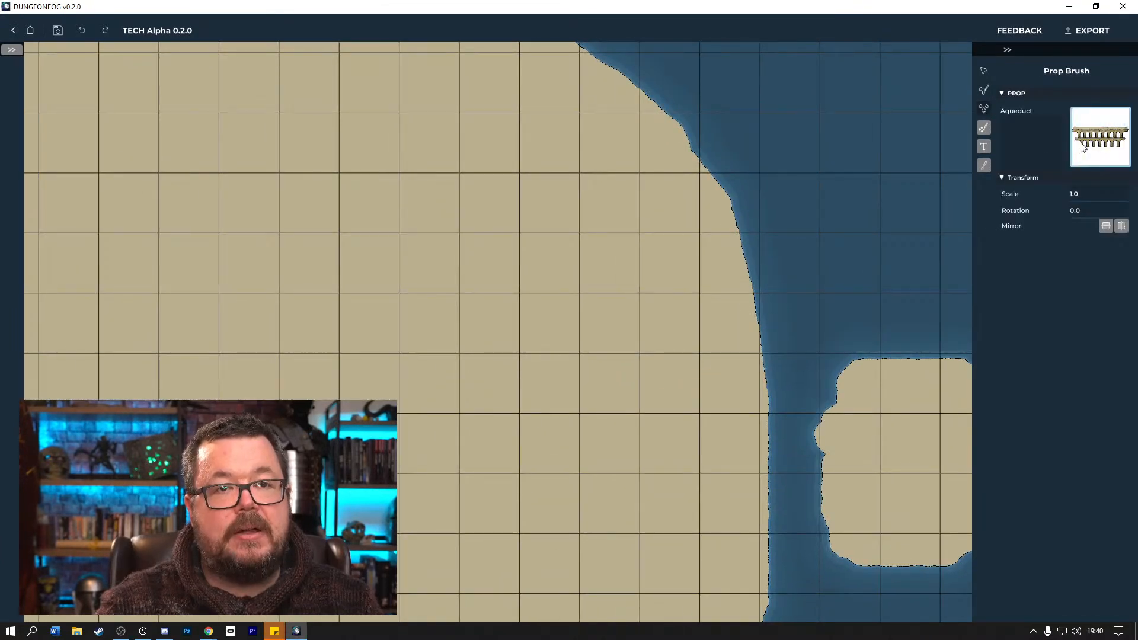
left_click(1082, 164)
left_click_drag(625, 376, 874, 536)
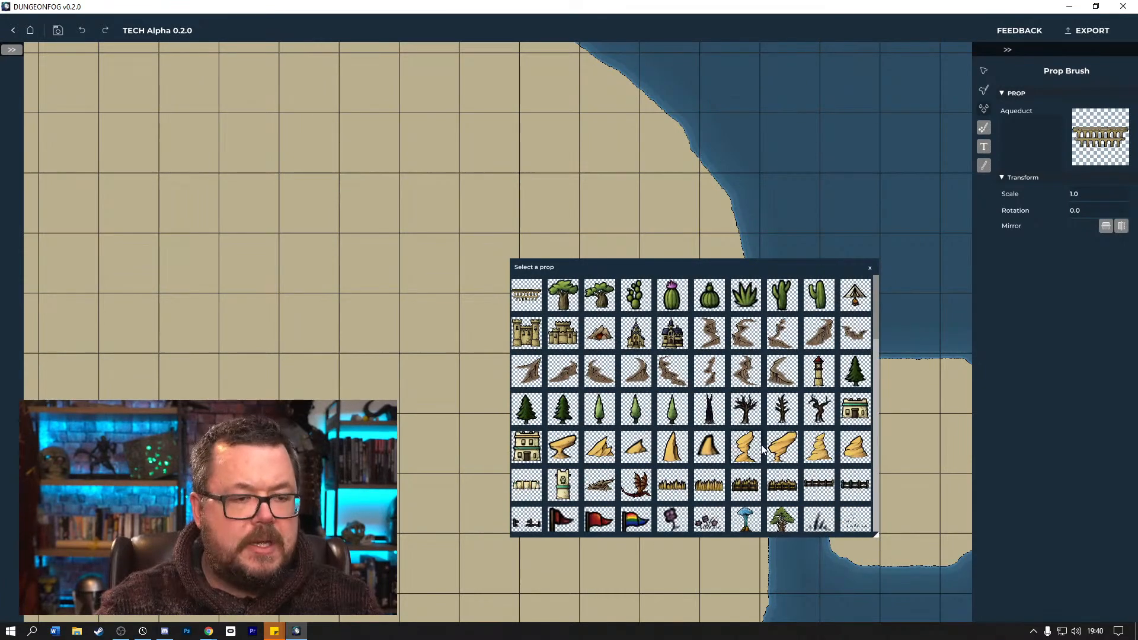
scroll(762, 453, "down", 6)
scroll(745, 445, "down", 2)
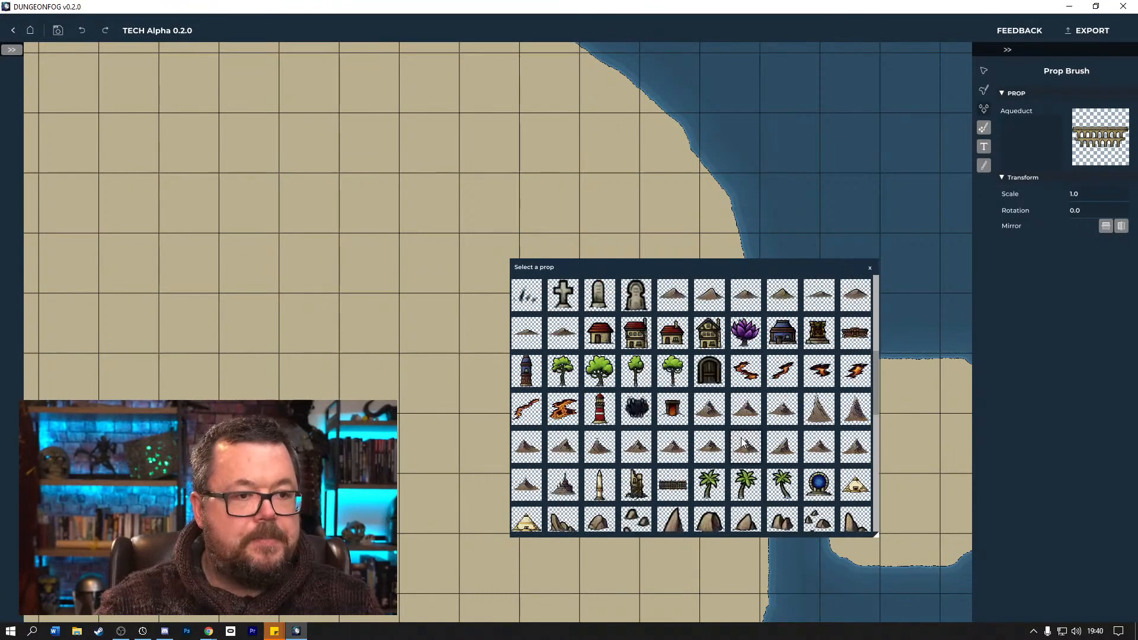
left_click(673, 445)
left_click_drag(708, 272, 1030, 339)
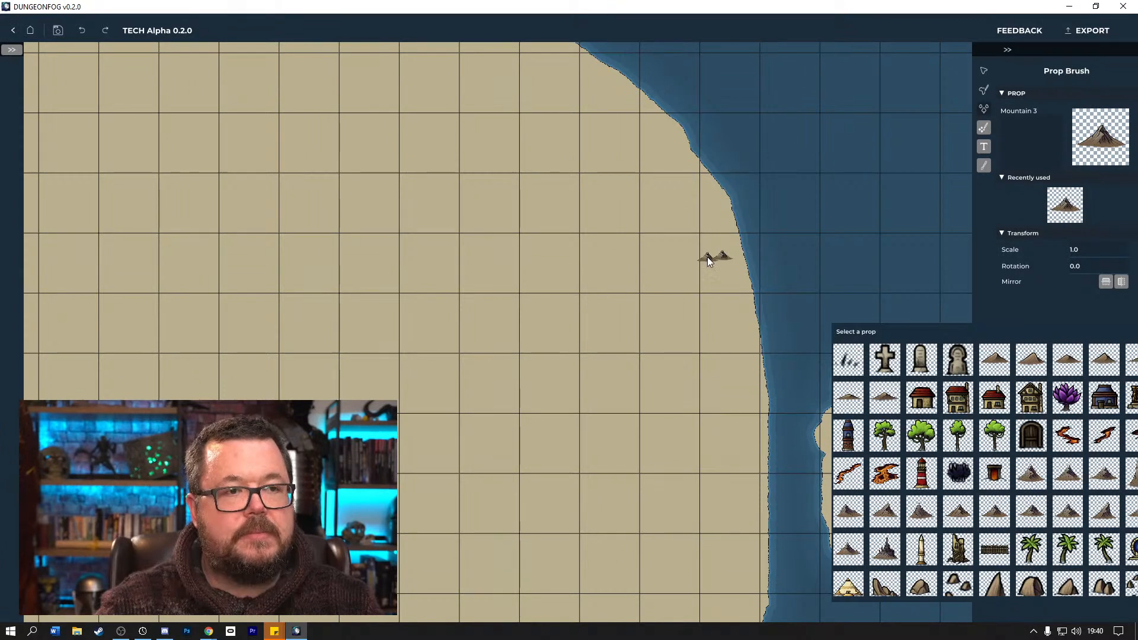
mouse_move(702, 271)
left_mouse_down()
mouse_move(672, 324)
mouse_move(675, 382)
mouse_move(707, 429)
mouse_move(710, 474)
left_mouse_up()
Thicken the mountain range with Mountain 10 props and extend a branch westward with another mountain variant.
left_click(1067, 474)
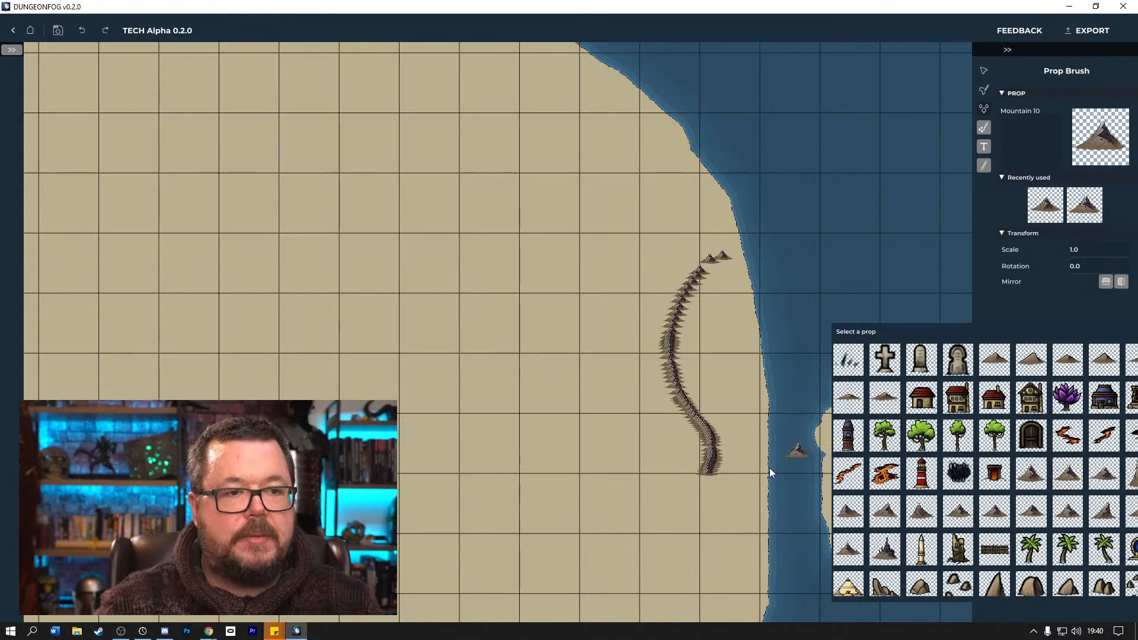
mouse_move(711, 425)
left_mouse_down()
mouse_move(655, 388)
mouse_move(649, 328)
mouse_move(697, 279)
mouse_move(715, 235)
left_mouse_up()
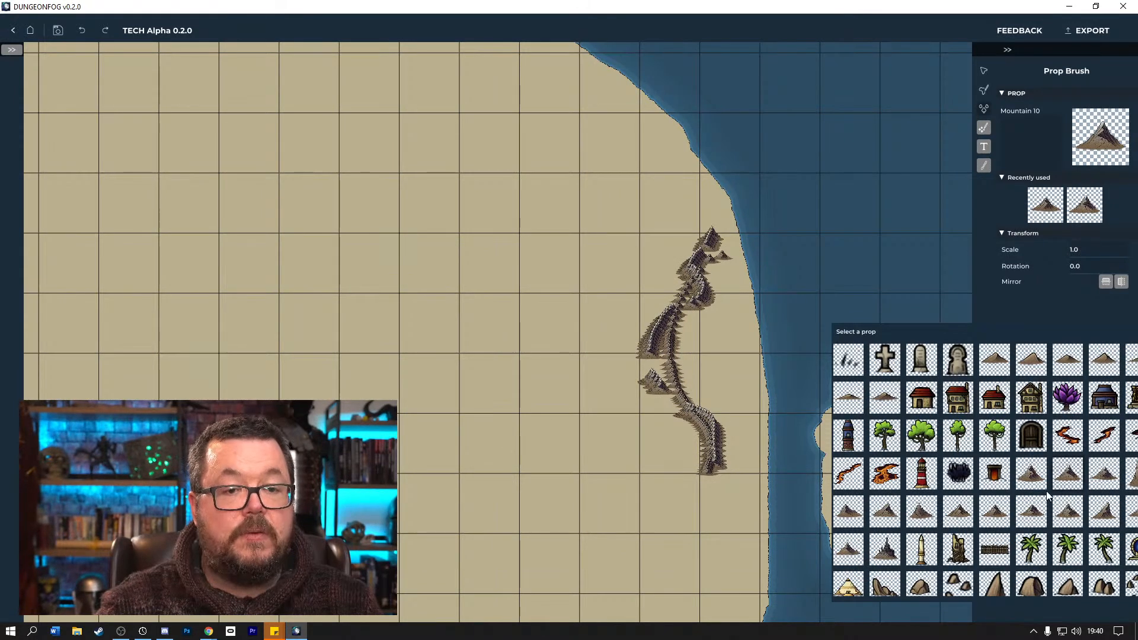
left_click(963, 513)
mouse_move(683, 363)
left_mouse_down()
mouse_move(684, 391)
mouse_move(652, 373)
mouse_move(643, 394)
mouse_move(586, 419)
left_mouse_up()
Add Mountain 15 props at the southern end, the middle and the northern end of the mountain range.
left_click(913, 519)
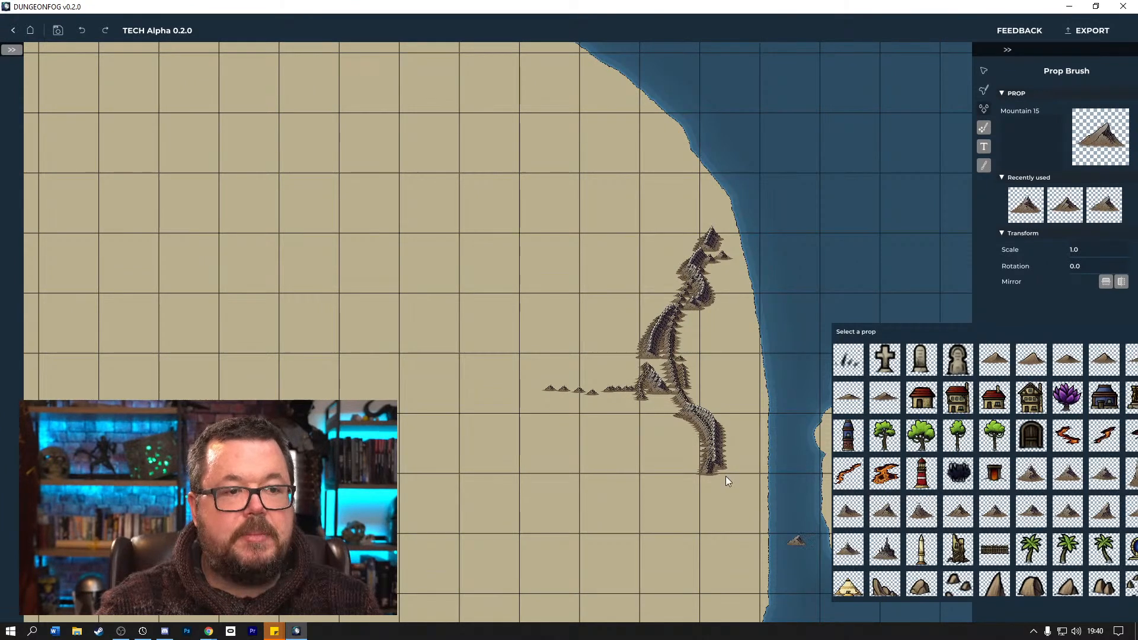
mouse_move(712, 479)
left_mouse_down()
mouse_move(704, 501)
mouse_move(682, 510)
left_mouse_up()
left_click_drag(662, 305, 674, 288)
mouse_move(699, 242)
left_mouse_down()
mouse_move(713, 220)
mouse_move(687, 200)
left_mouse_up()
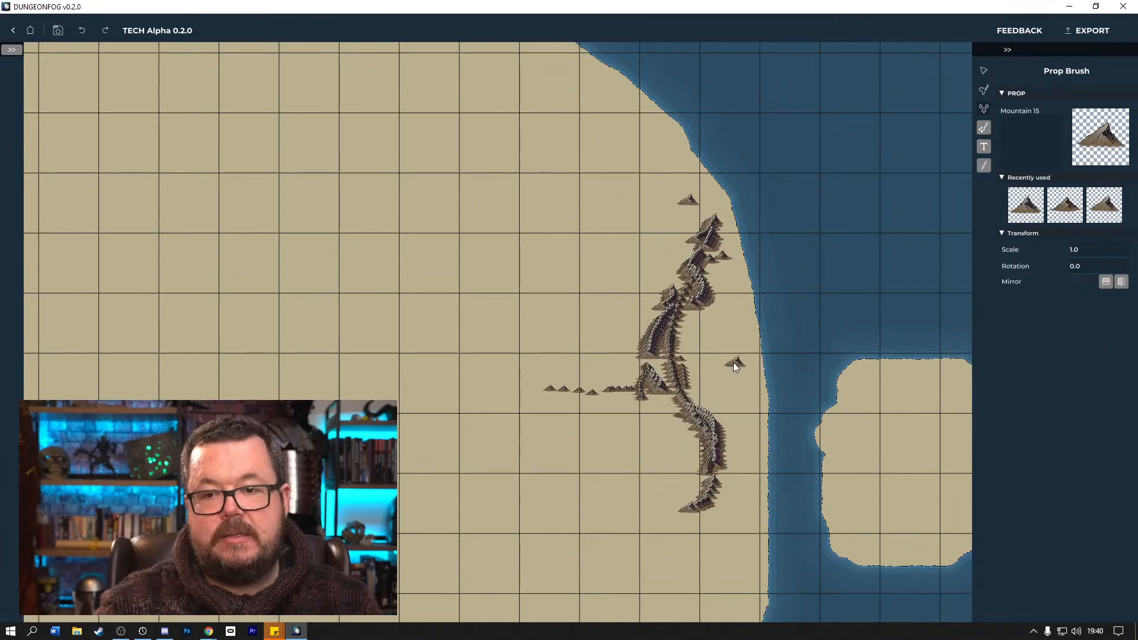
Move several individual mountain props out of the dense range into the open land on its east and west sides.
scroll(724, 362, "up", 2)
scroll(794, 379, "up", 4)
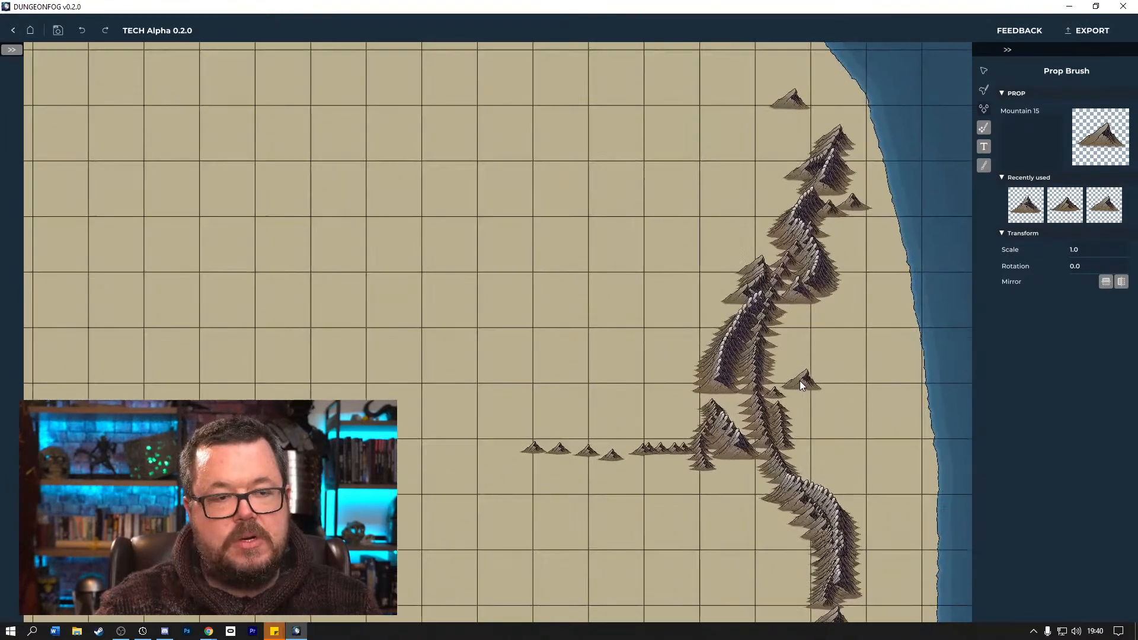
scroll(801, 382, "up", 5)
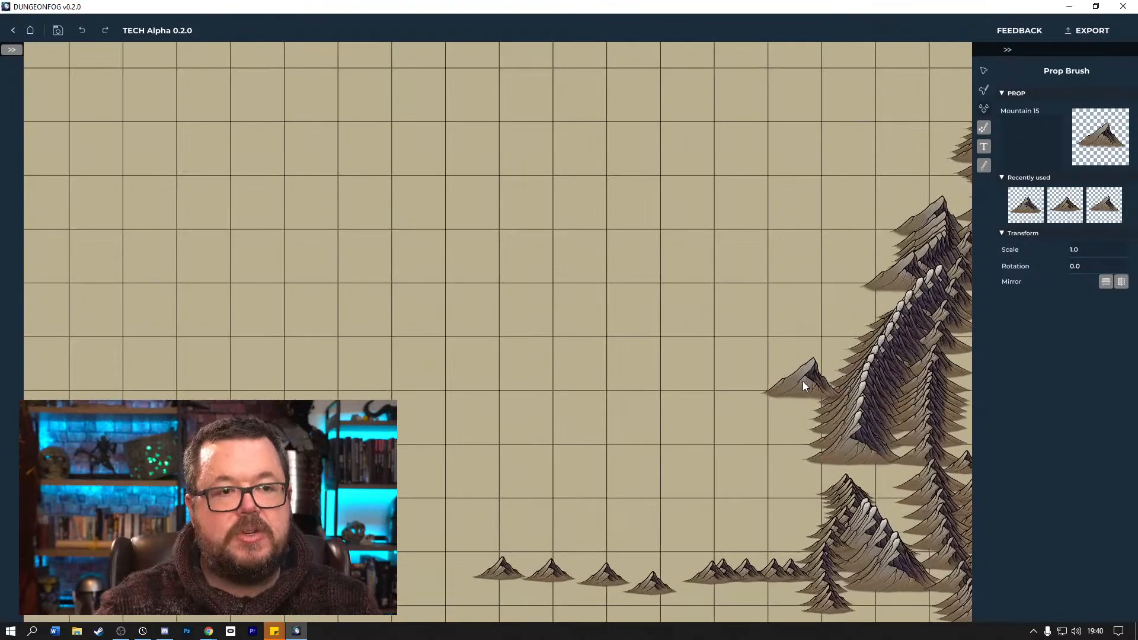
left_click_drag(866, 349, 338, 364)
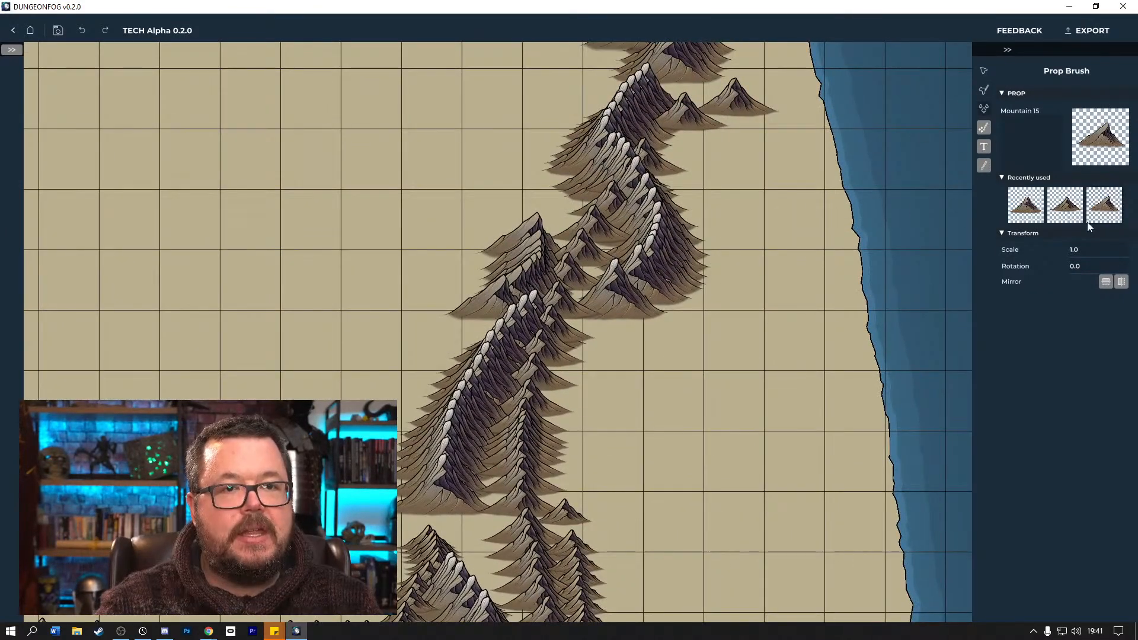
left_click(985, 72)
left_click_drag(671, 262, 769, 281)
left_click_drag(667, 277, 837, 275)
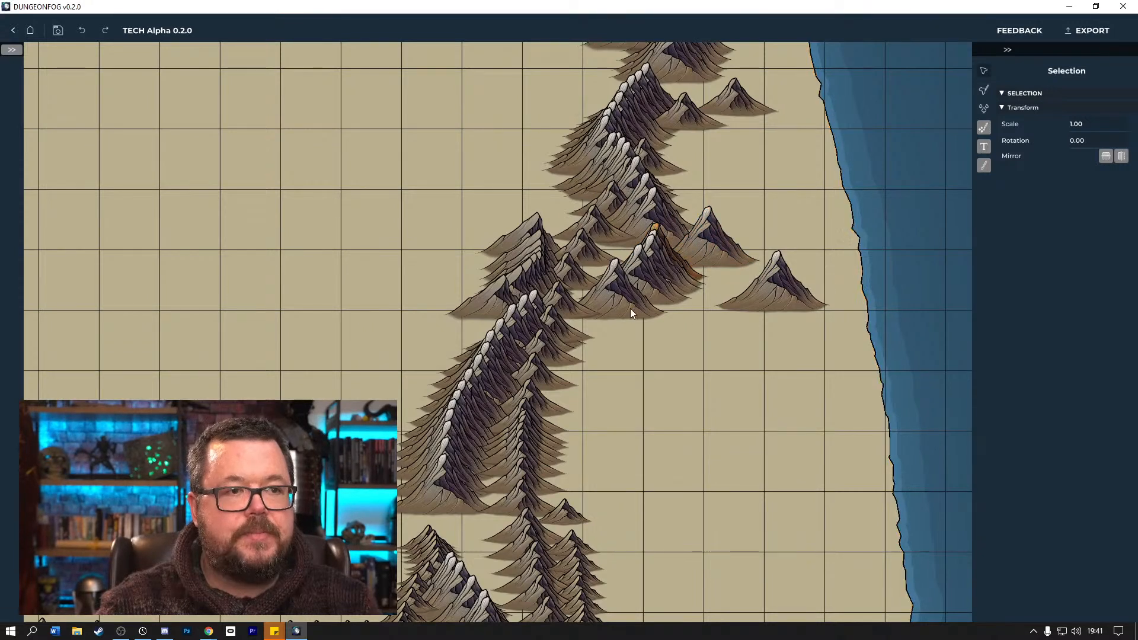
left_click_drag(603, 294, 379, 364)
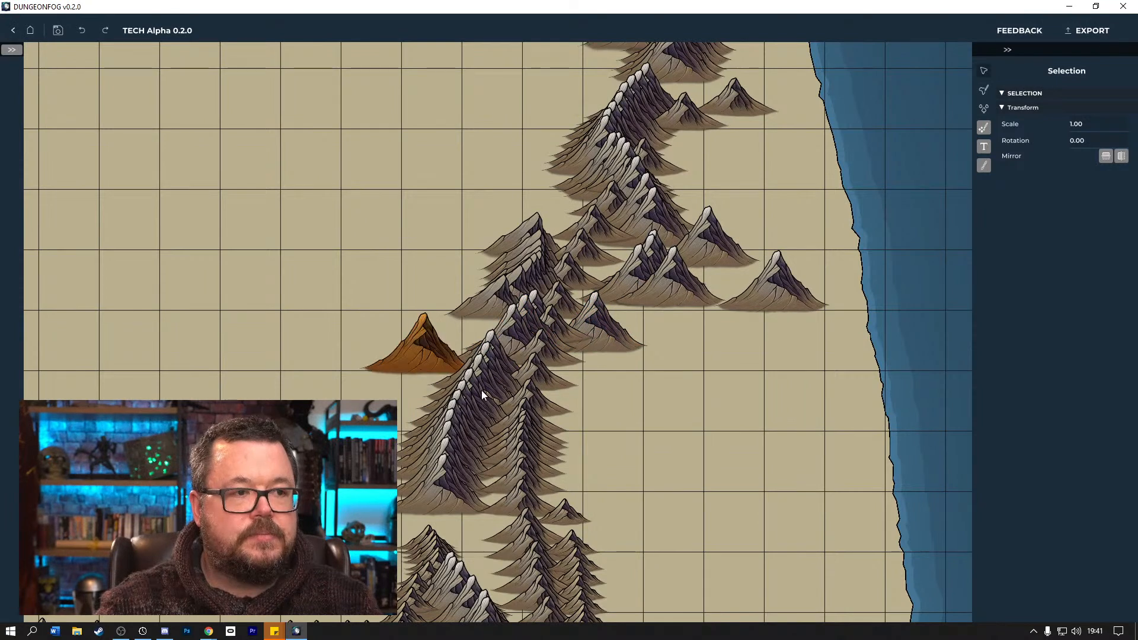
Move mountains out of the dense central stack into the open land to its west and one just east of the range.
left_click_drag(471, 433, 186, 436)
left_click_drag(482, 453, 407, 449)
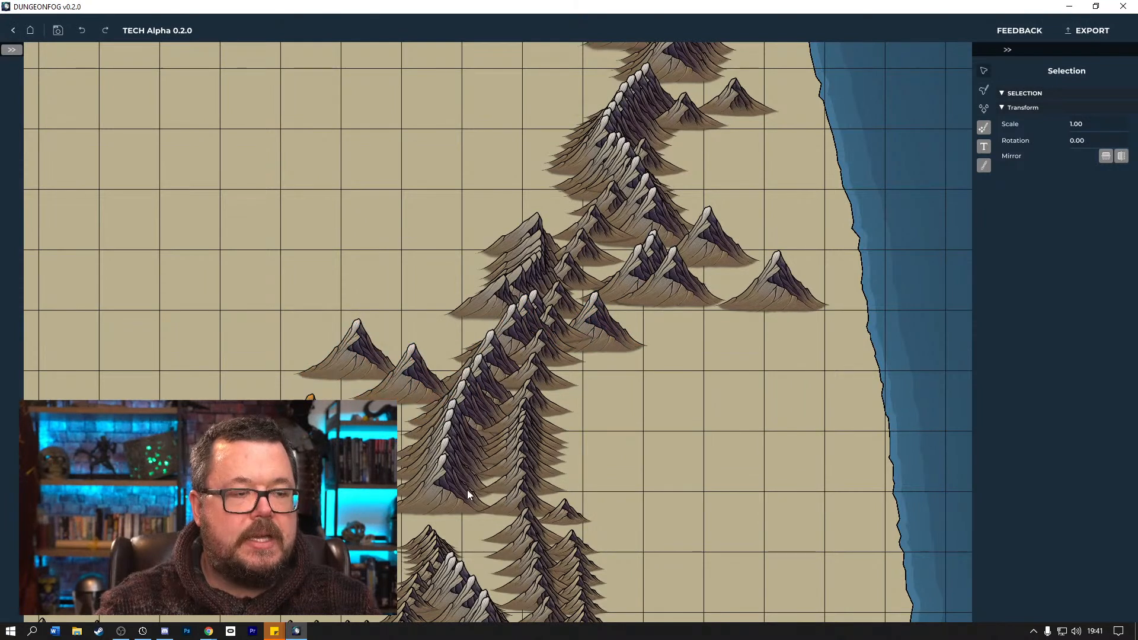
left_click_drag(503, 496, 610, 495)
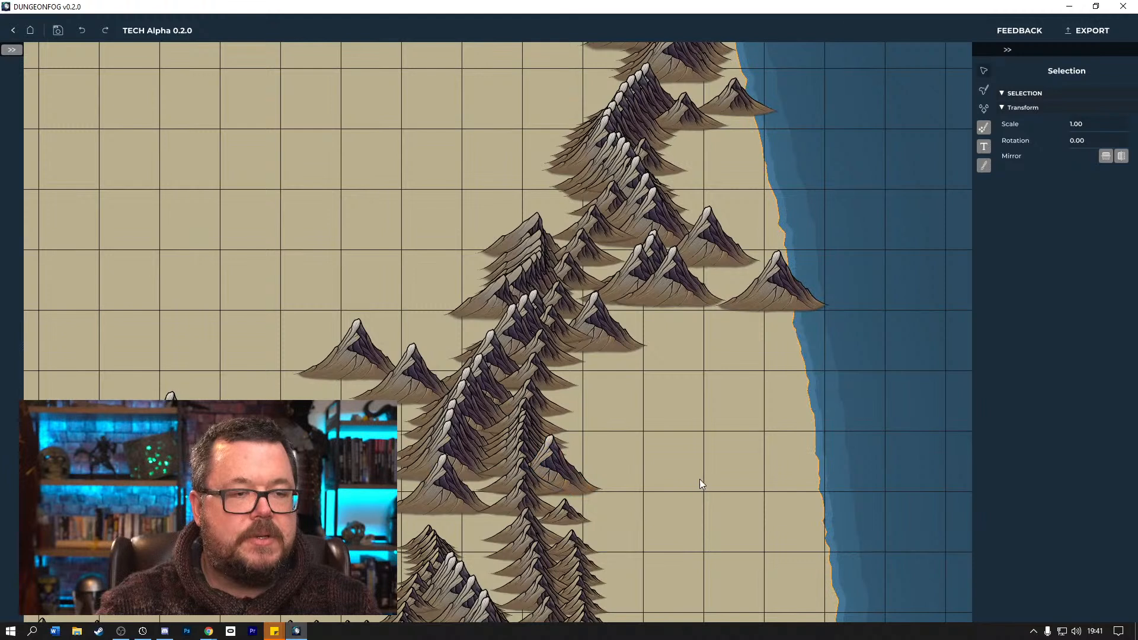
left_click_drag(460, 435, 325, 529)
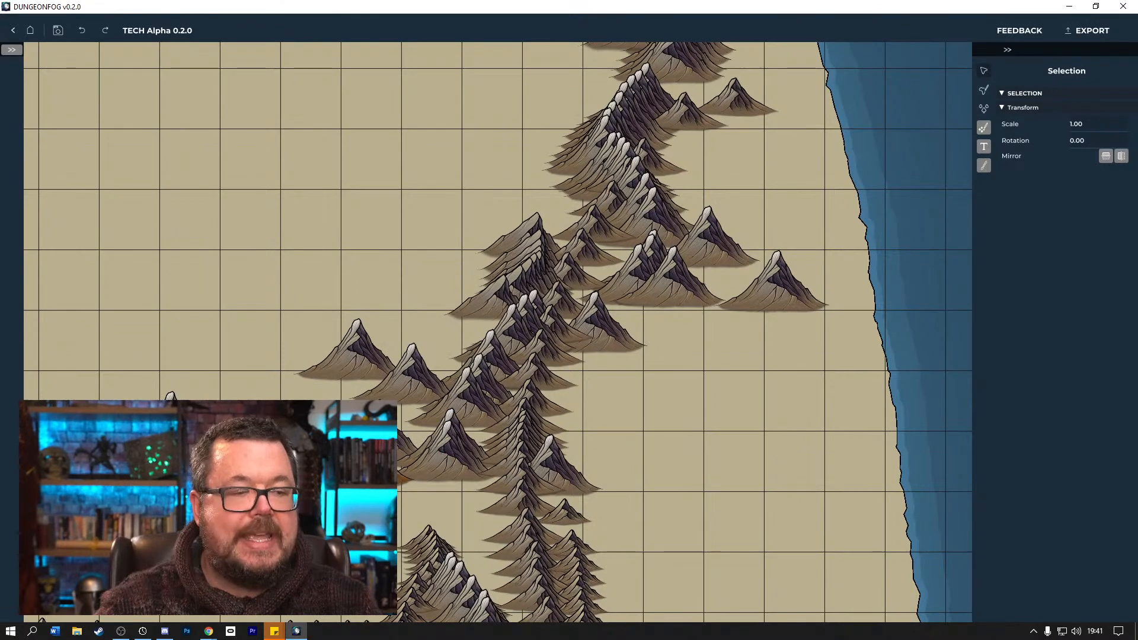
Examine the mountain range at world scale against the surrounding landmasses, then return to the range close up.
scroll(563, 352, "down", 5)
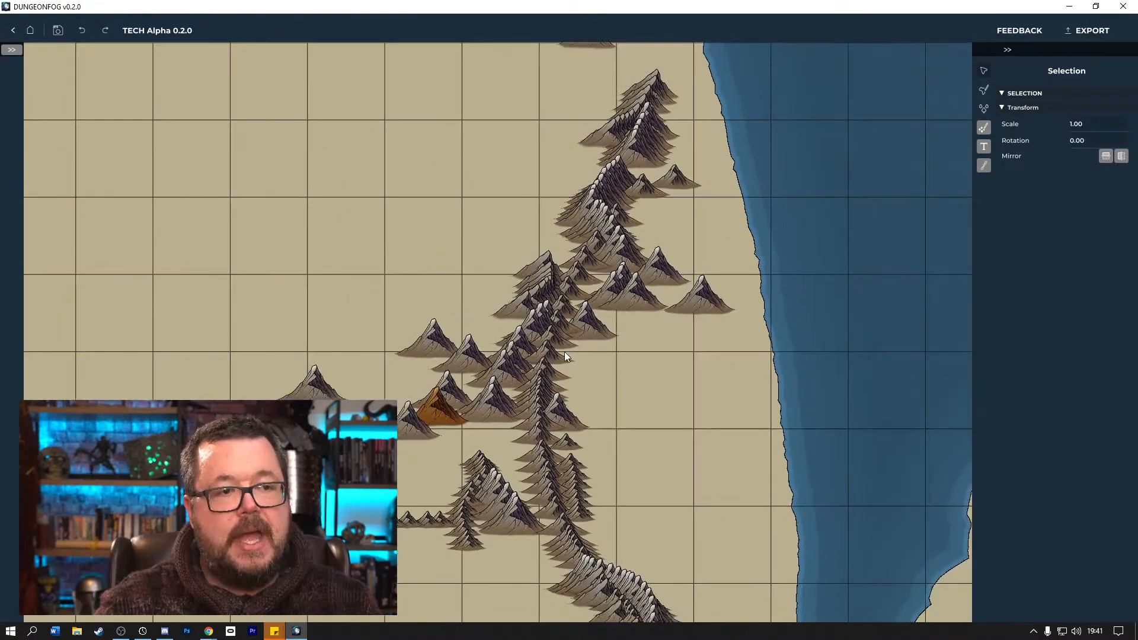
scroll(639, 349, "down", 5)
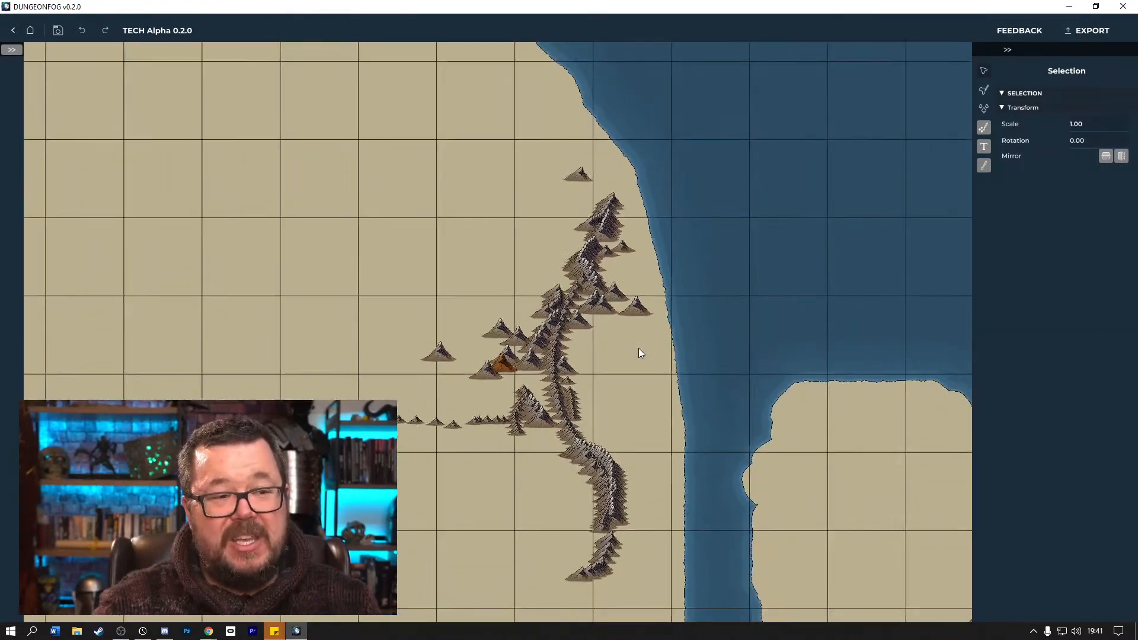
scroll(638, 349, "down", 5)
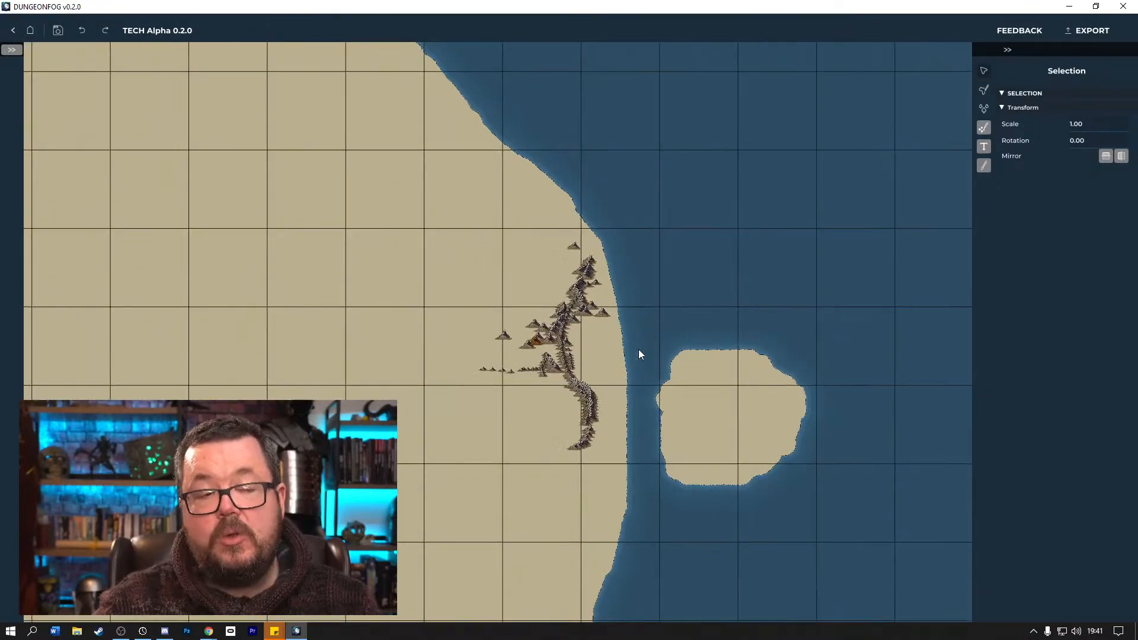
scroll(634, 354, "down", 5)
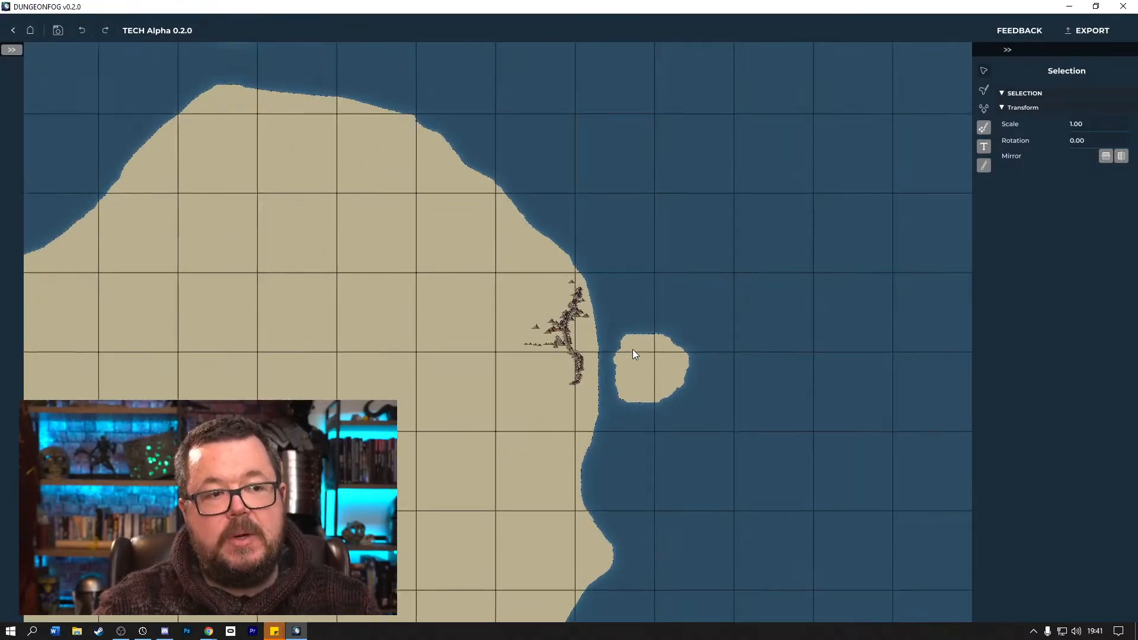
scroll(634, 354, "down", 5)
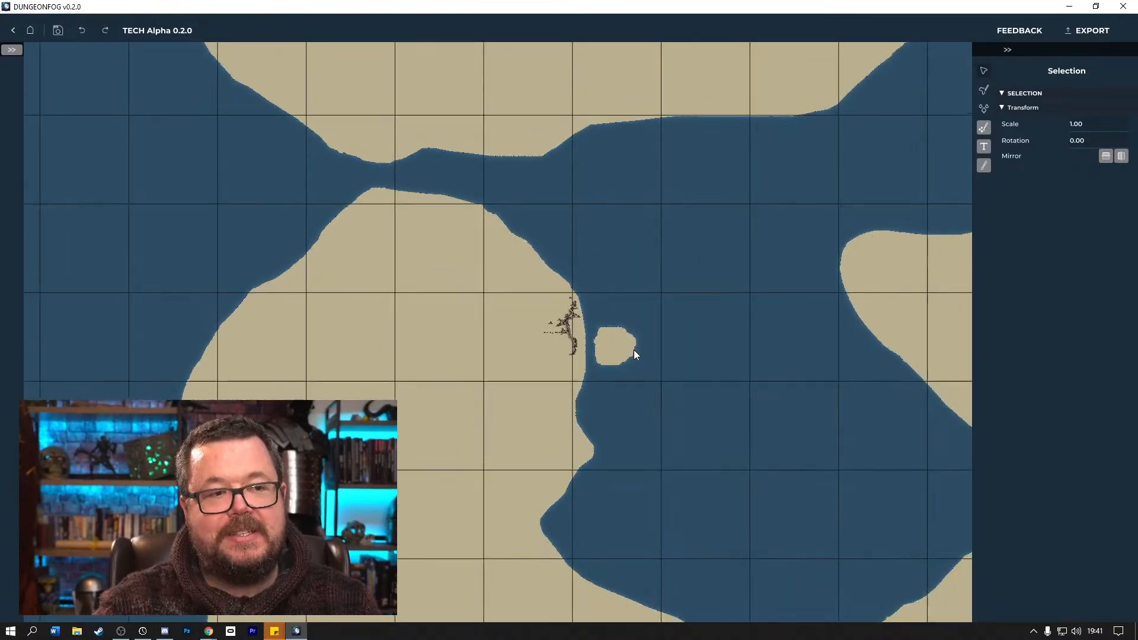
scroll(634, 354, "down", 2)
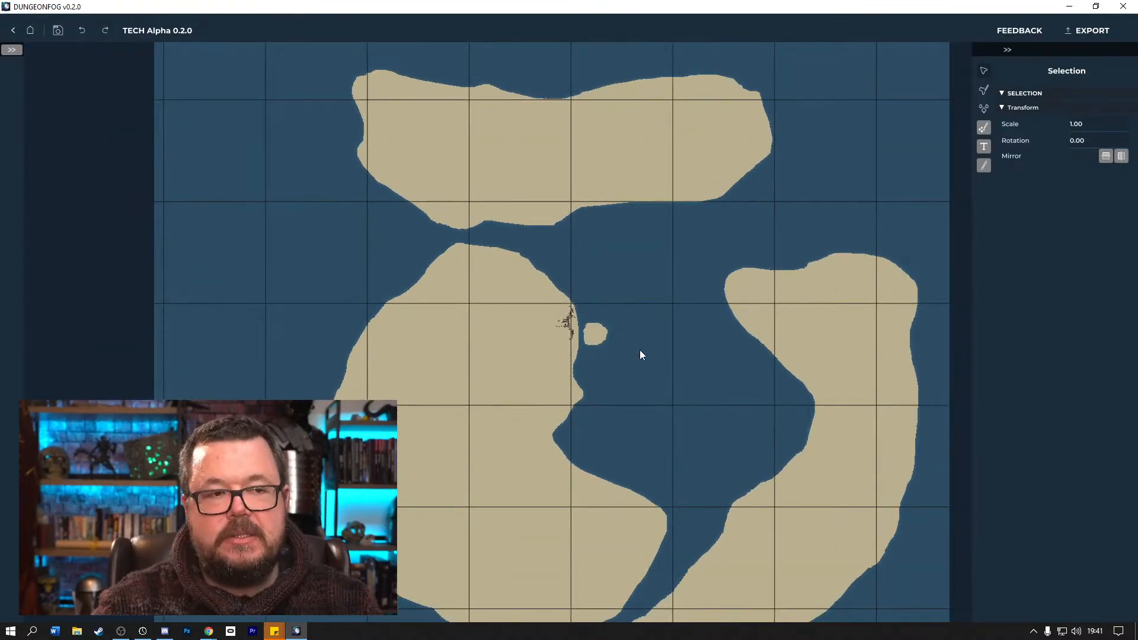
scroll(639, 350, "down", 2)
scroll(577, 326, "up", 3)
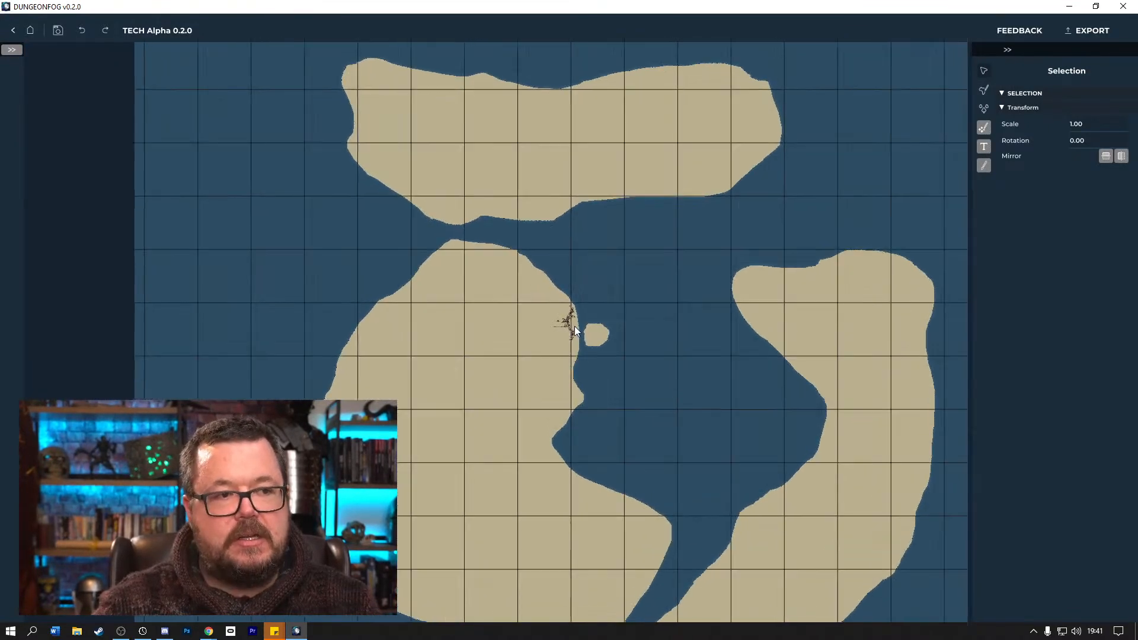
scroll(582, 330, "up", 3)
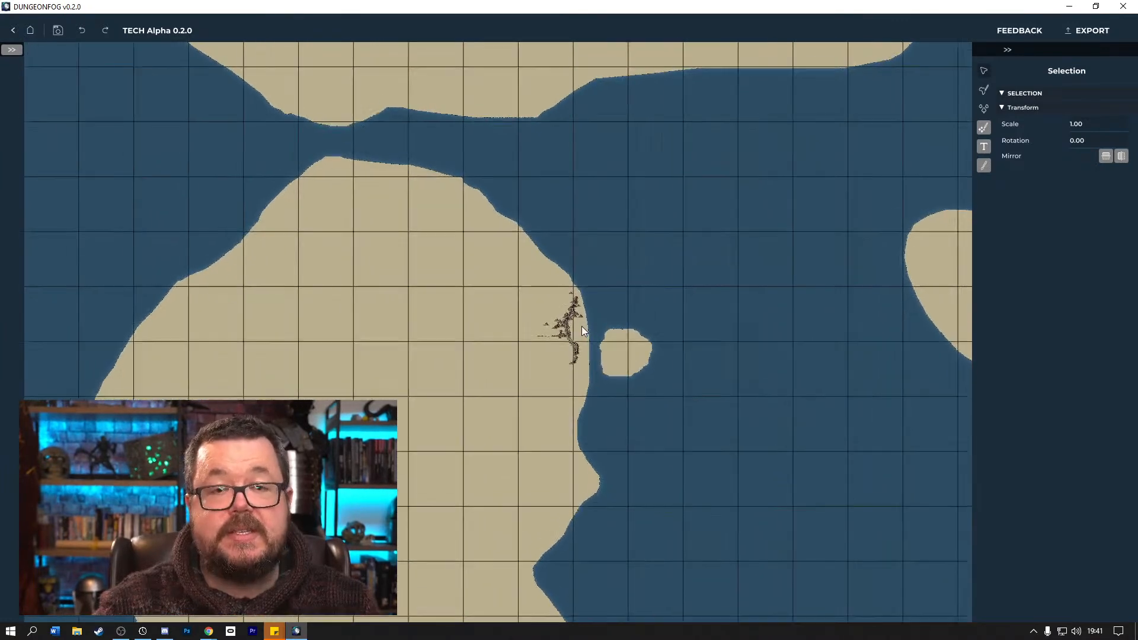
scroll(614, 350, "up", 3)
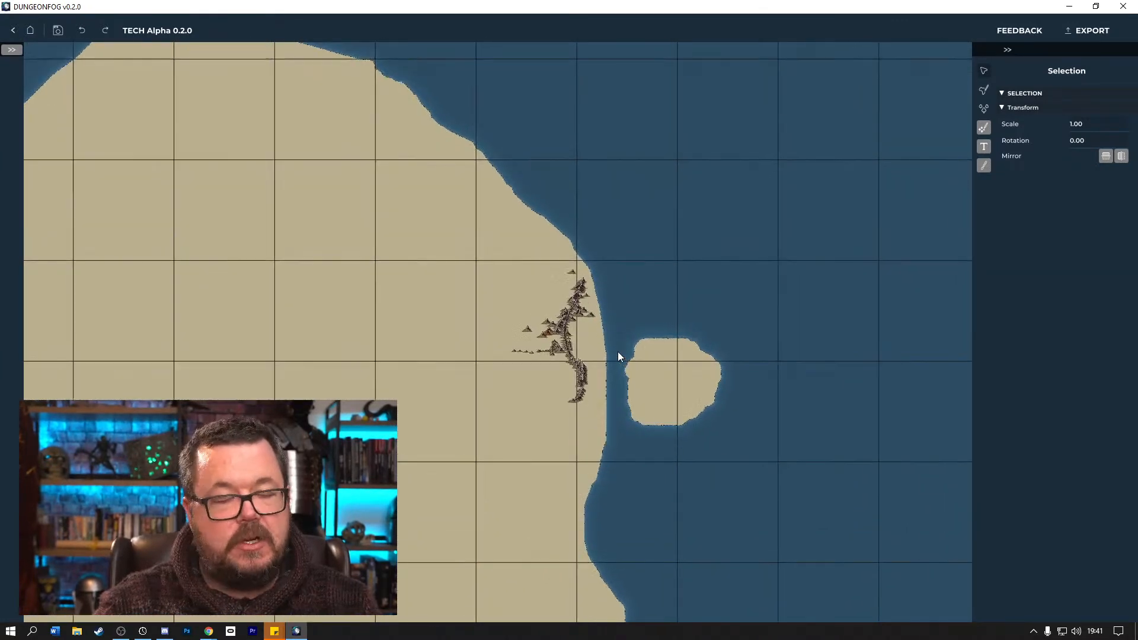
scroll(657, 404, "up", 3)
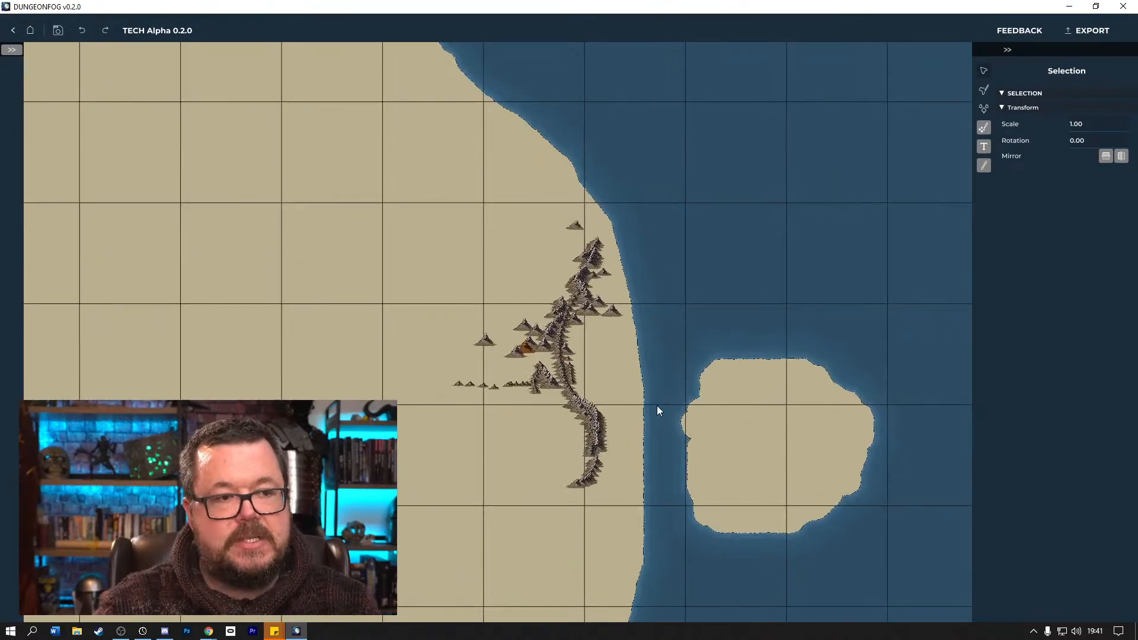
scroll(655, 405, "up", 3)
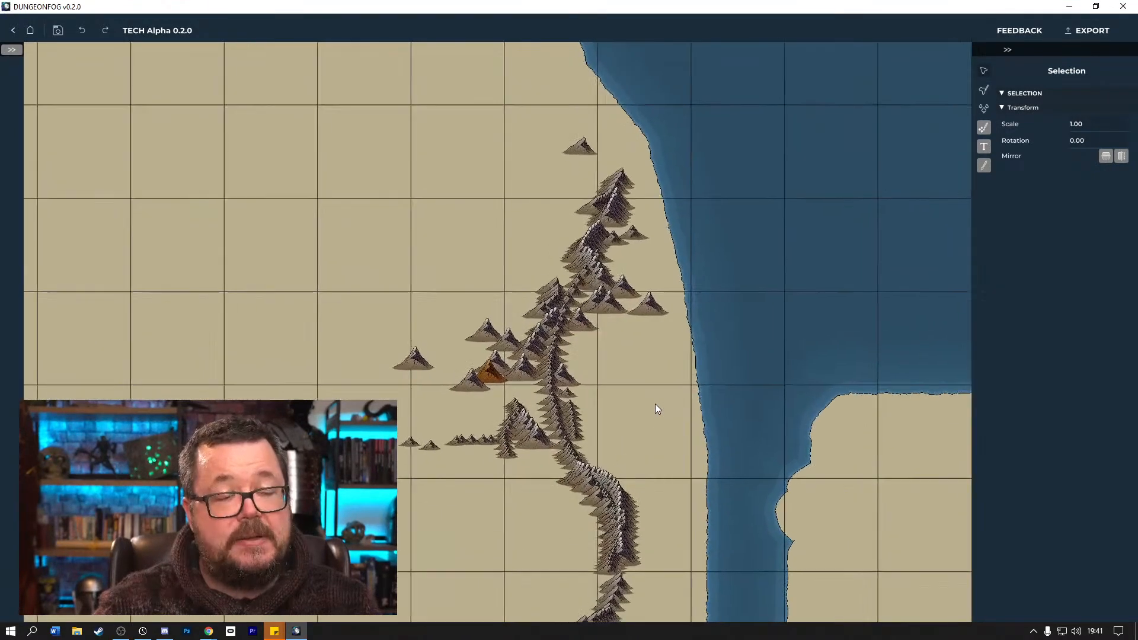
scroll(663, 405, "up", 3)
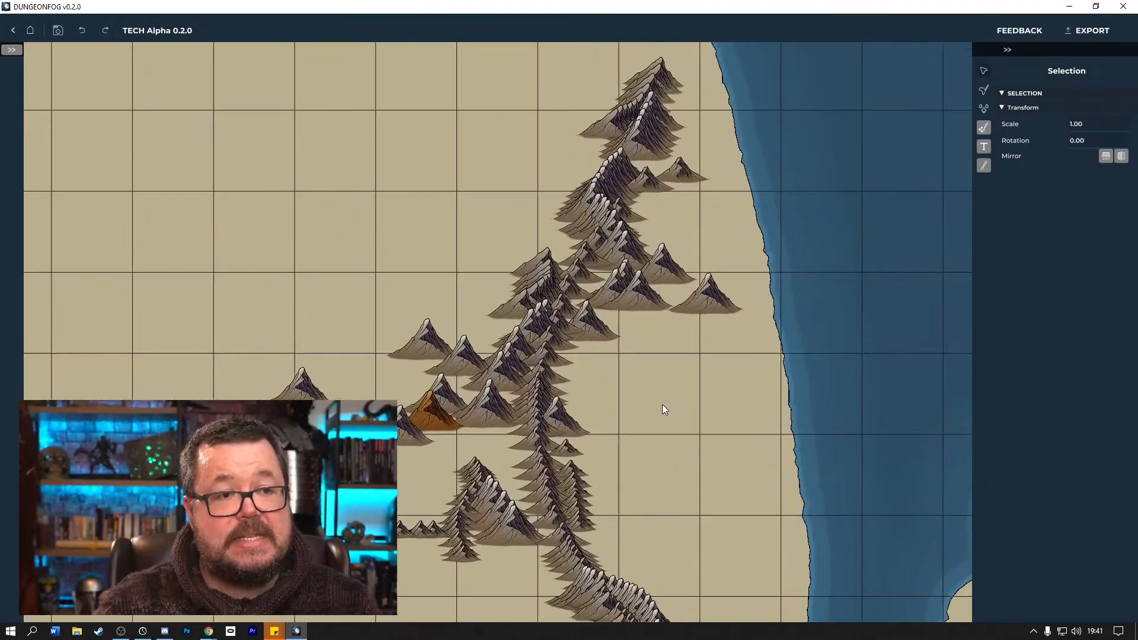
Spread the mountains east of the range's middle into a loose cluster reaching toward the coast.
left_click_drag(724, 308, 755, 273)
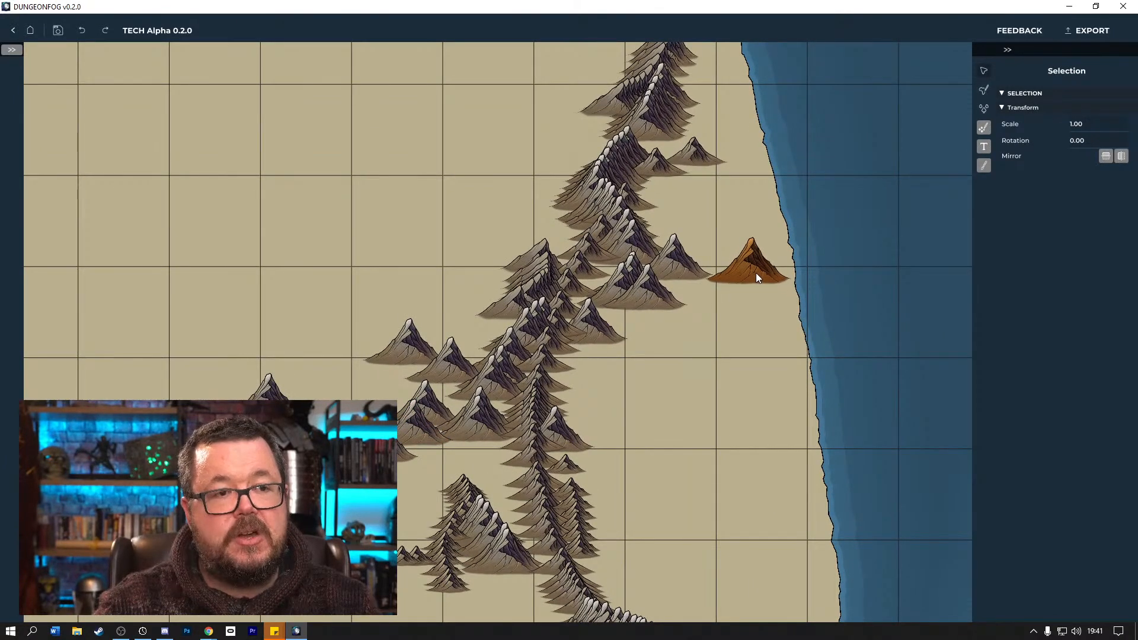
left_click(669, 261)
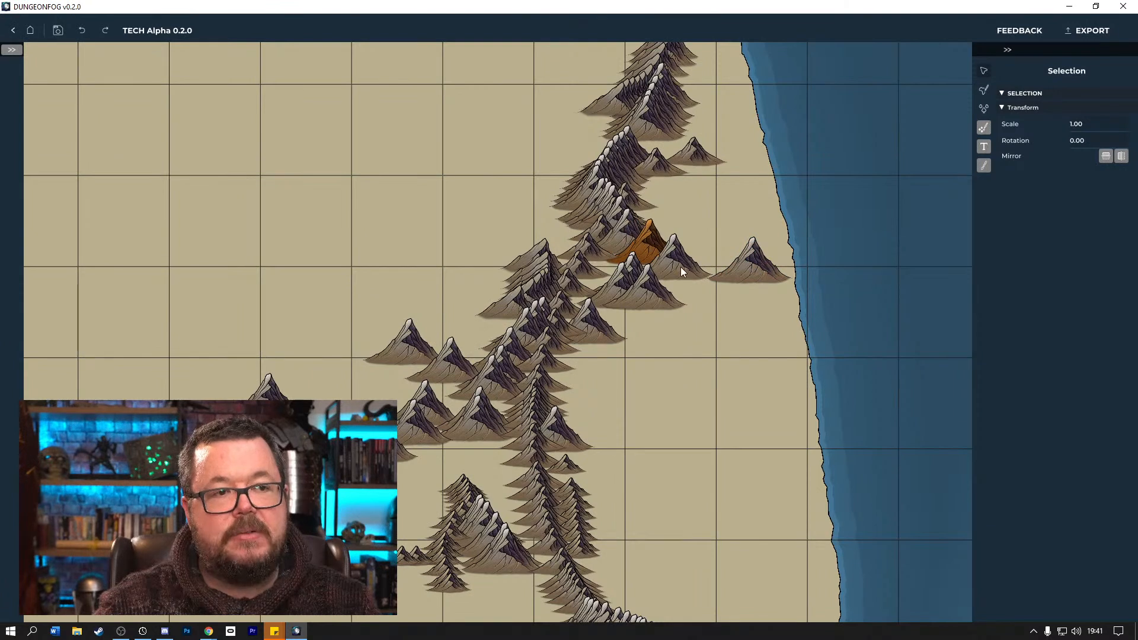
left_click_drag(677, 271, 716, 264)
left_click(662, 260)
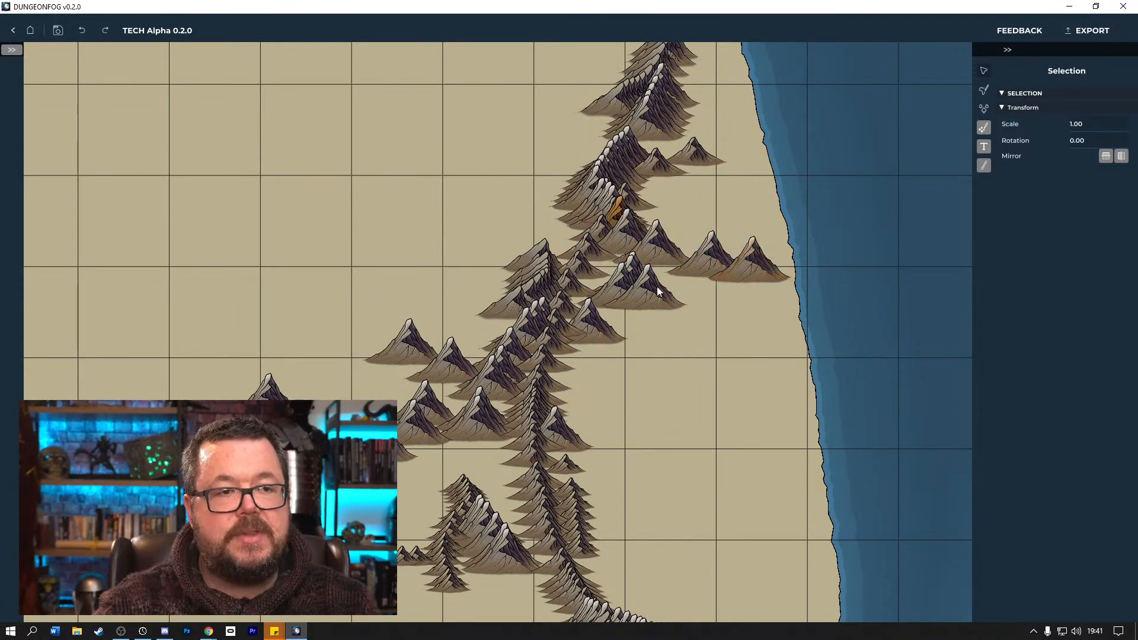
left_click_drag(663, 288, 713, 252)
left_click_drag(629, 286, 651, 303)
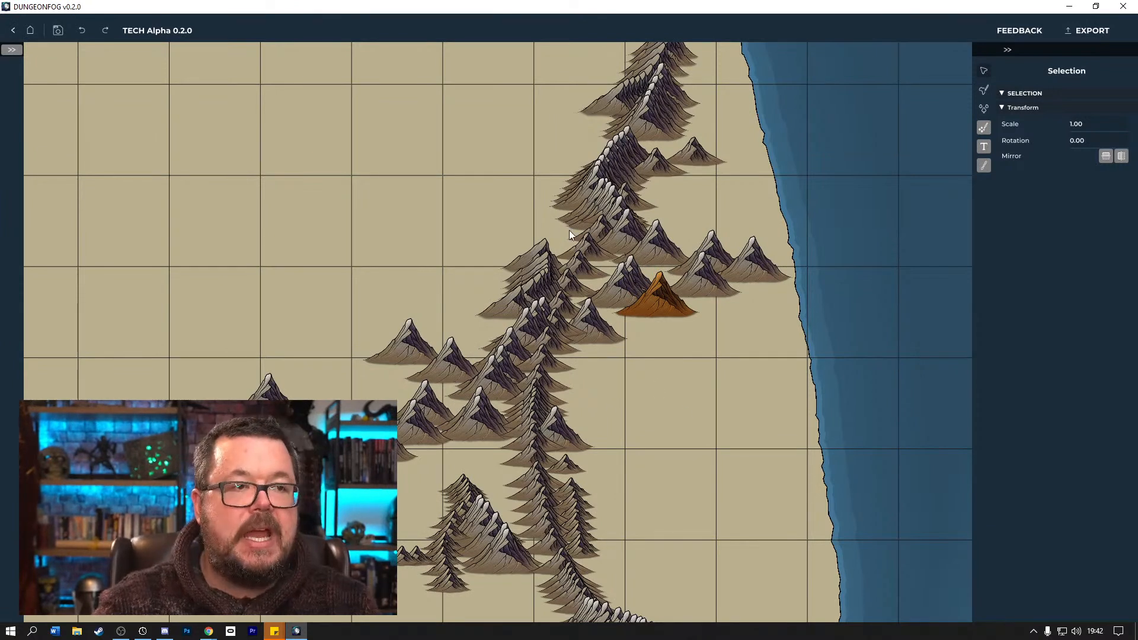
Move mountains from the range's central spine and its lower stacks westward to fill out the western foothills.
left_click_drag(537, 409, 441, 367)
left_click_drag(479, 400, 337, 467)
left_click_drag(568, 489, 350, 482)
left_click_drag(458, 531, 368, 527)
left_click(455, 529)
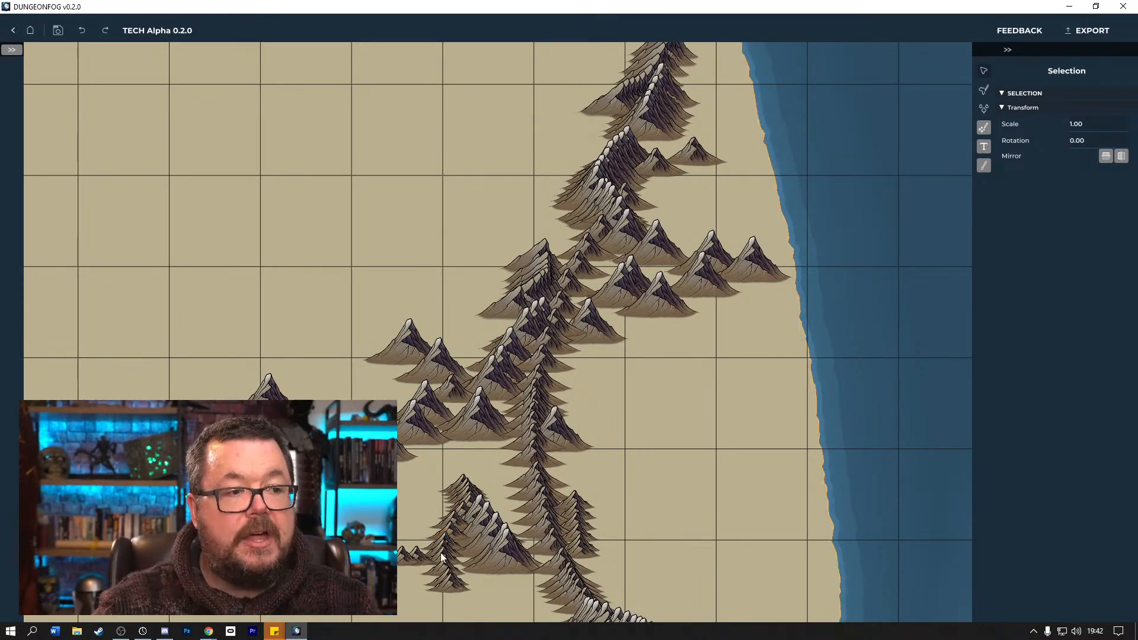
Thin the southwestern mountain cluster by moving several of its mountains into the open land west and southwest of it.
left_click_drag(468, 519, 382, 531)
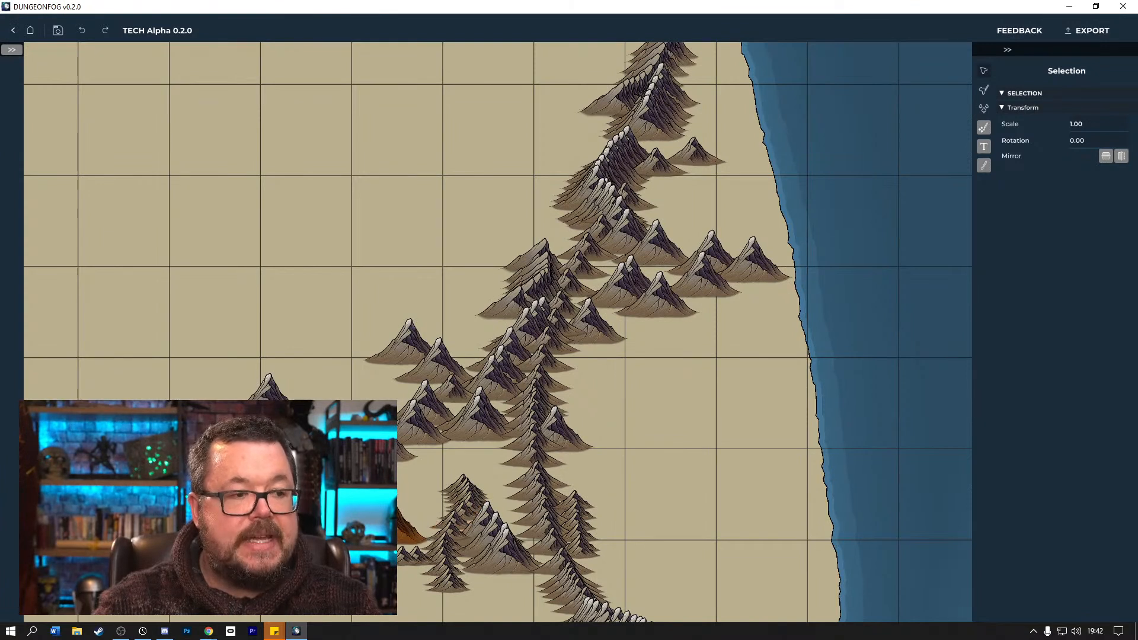
left_click(480, 548)
left_click_drag(494, 568, 361, 606)
left_click_drag(454, 586, 382, 604)
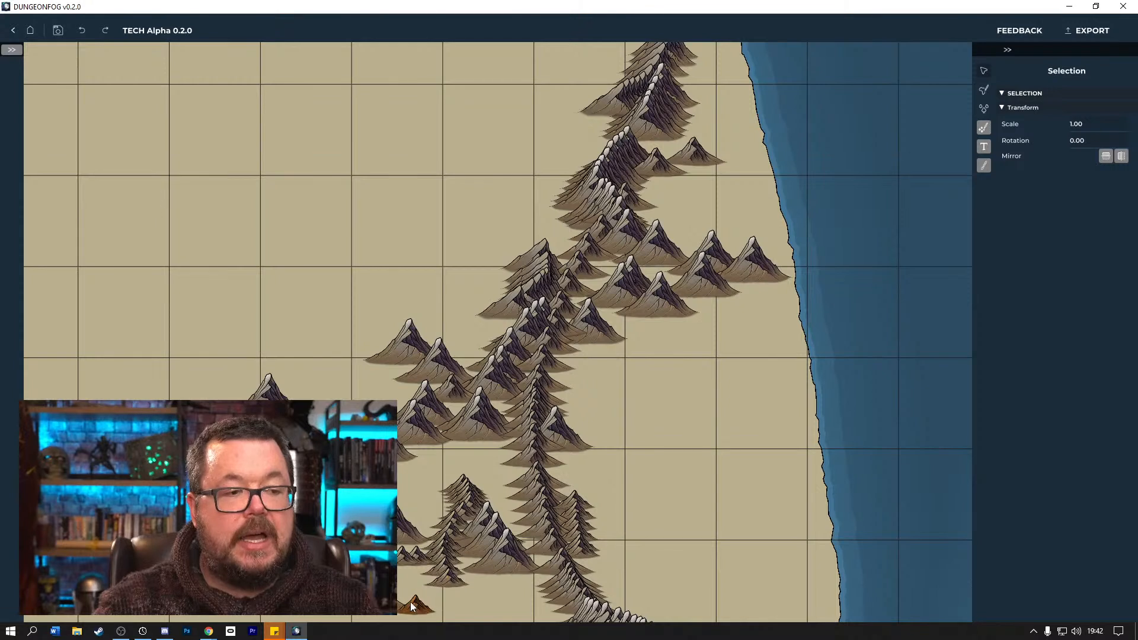
left_click_drag(449, 579, 394, 604)
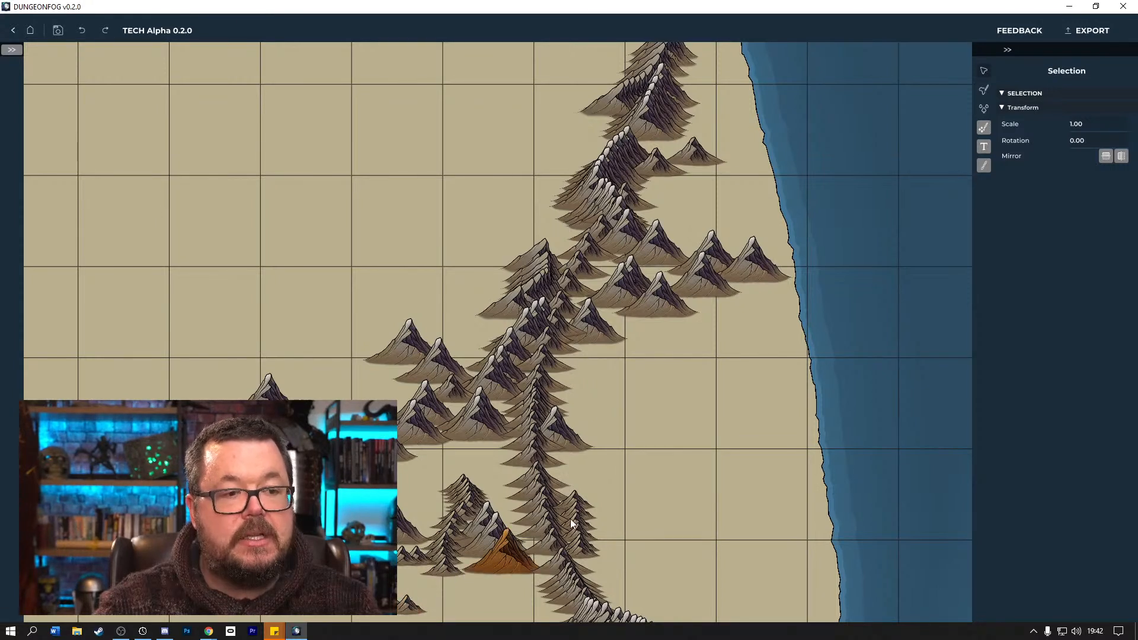
Move small mountains and one large peak from the range's southern stretch into the open land on its east side.
left_click_drag(543, 495, 602, 423)
left_click_drag(580, 531, 641, 505)
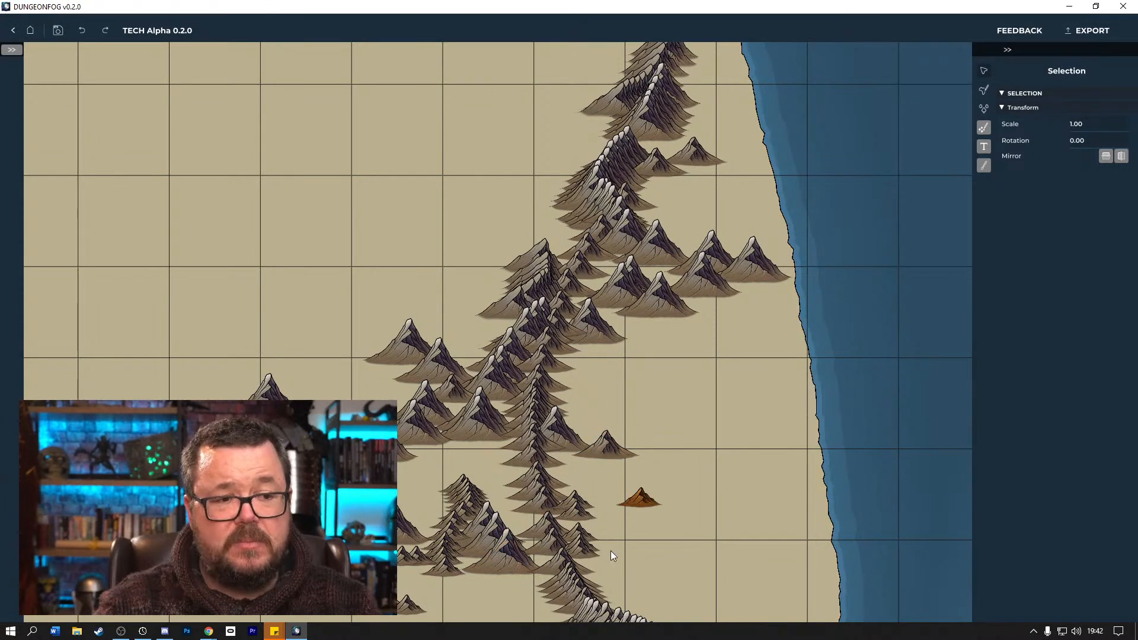
left_click_drag(595, 580, 668, 549)
left_click_drag(607, 596, 639, 517)
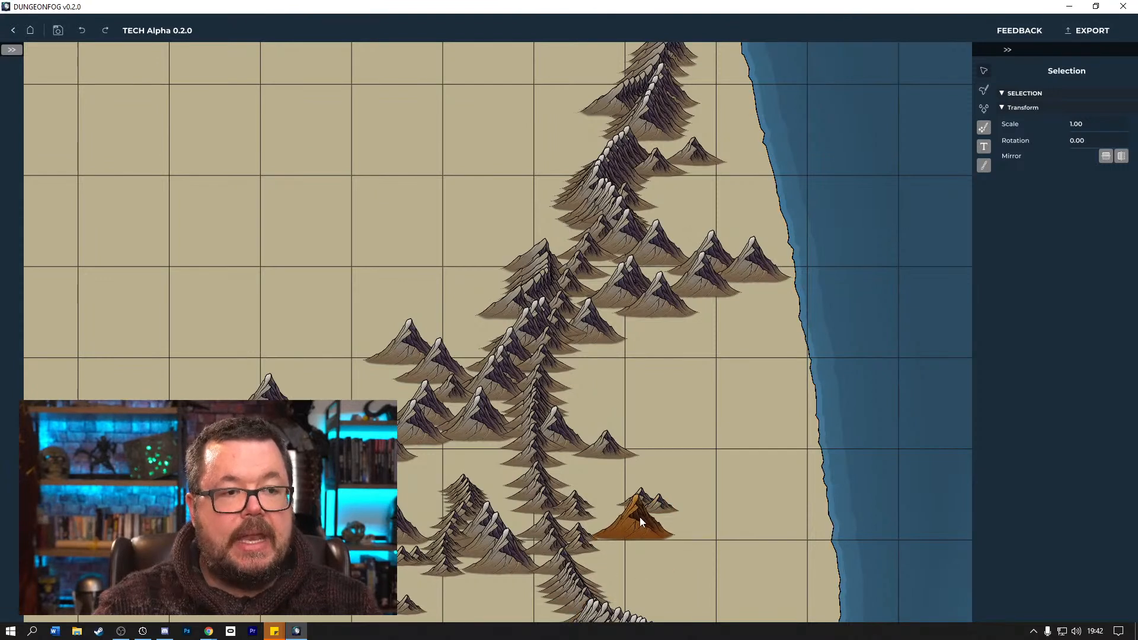
Move mountains from the range's middle into the open west and place one beside the small peak near the northeast coast.
left_click_drag(509, 363, 398, 308)
left_click(537, 266)
left_click_drag(573, 201, 724, 168)
Pull large mountains from the range's dense northern part to form a loose cluster on its northwest side.
left_click(603, 170)
left_click_drag(599, 176, 523, 174)
left_click_drag(652, 122, 542, 137)
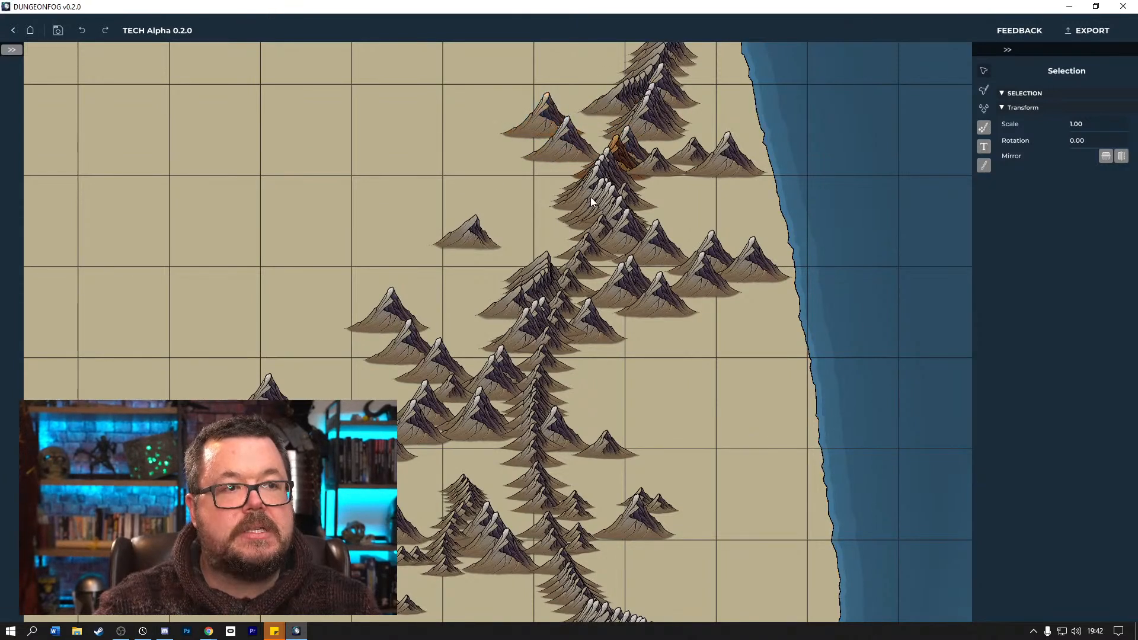
left_click_drag(582, 174, 477, 165)
left_click_drag(574, 211, 528, 172)
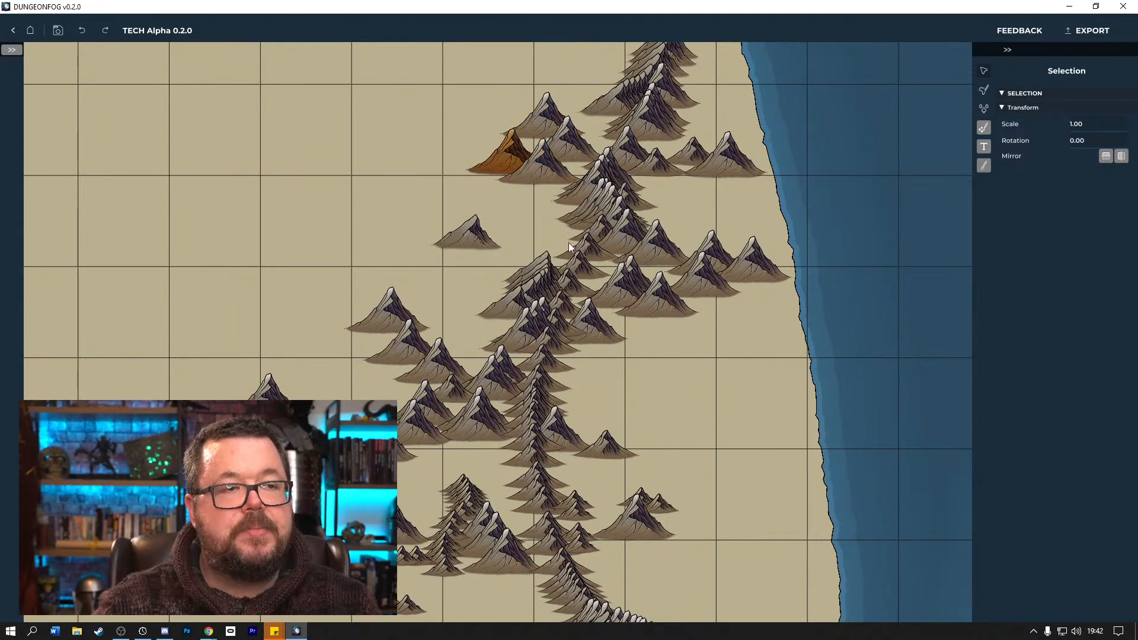
Move three mountains from the middle stack beside the lone western peak to form a small detached group.
left_click_drag(524, 276, 418, 247)
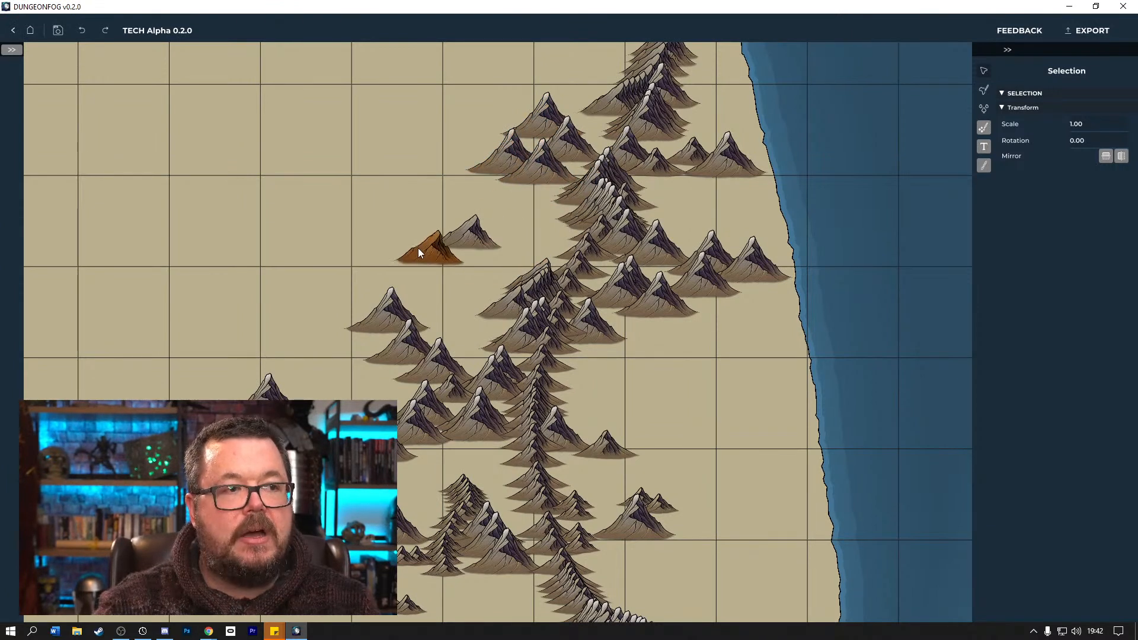
left_click_drag(531, 285, 443, 259)
left_click(569, 277)
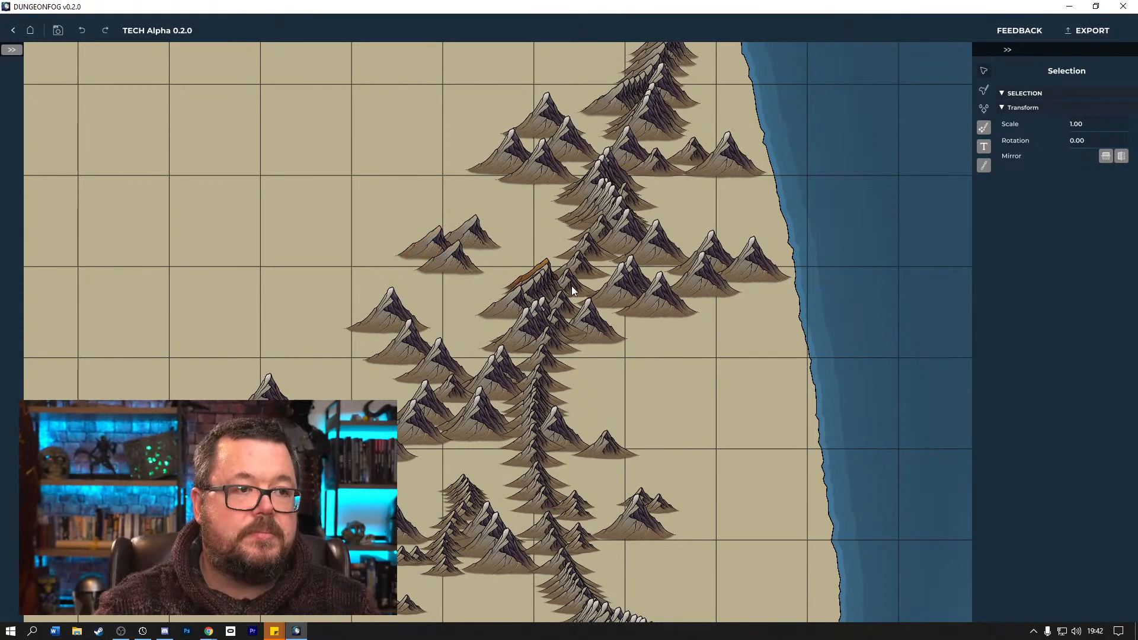
left_click(582, 283)
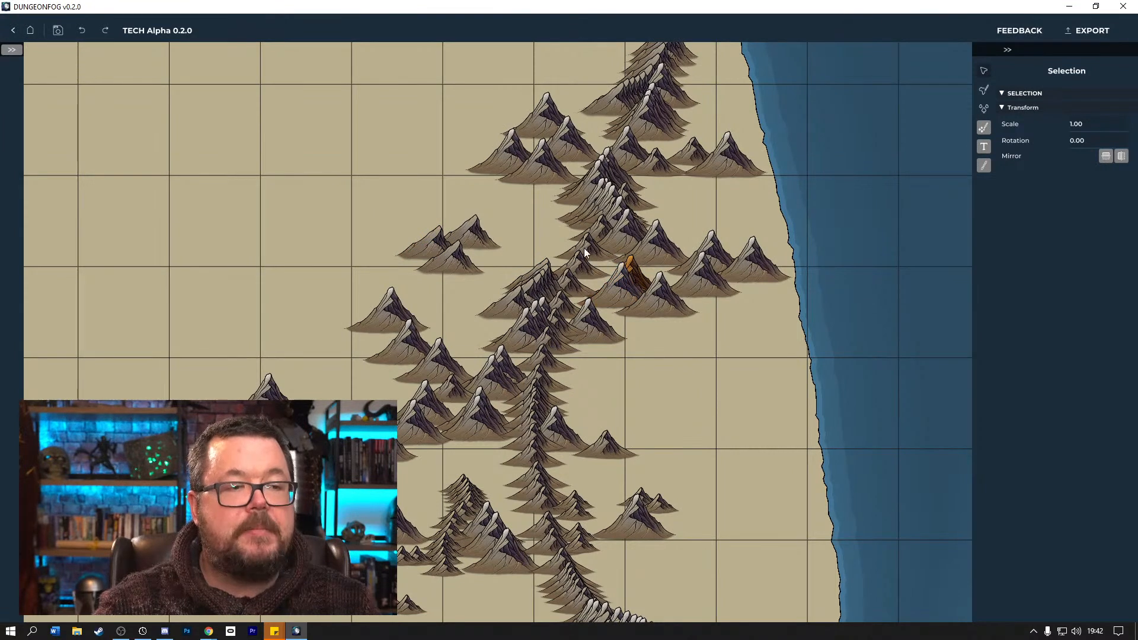
left_click_drag(539, 278, 421, 272)
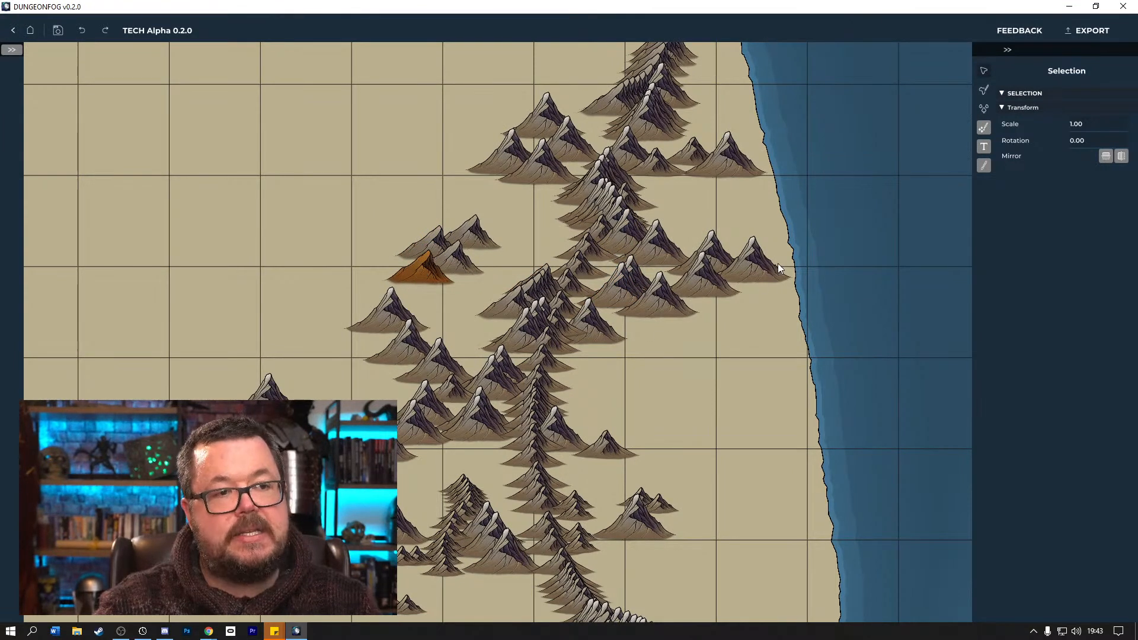
Move the small mountain from the southeastern group up to the foot of the eastern cluster's large peak.
left_click_drag(669, 498, 766, 283)
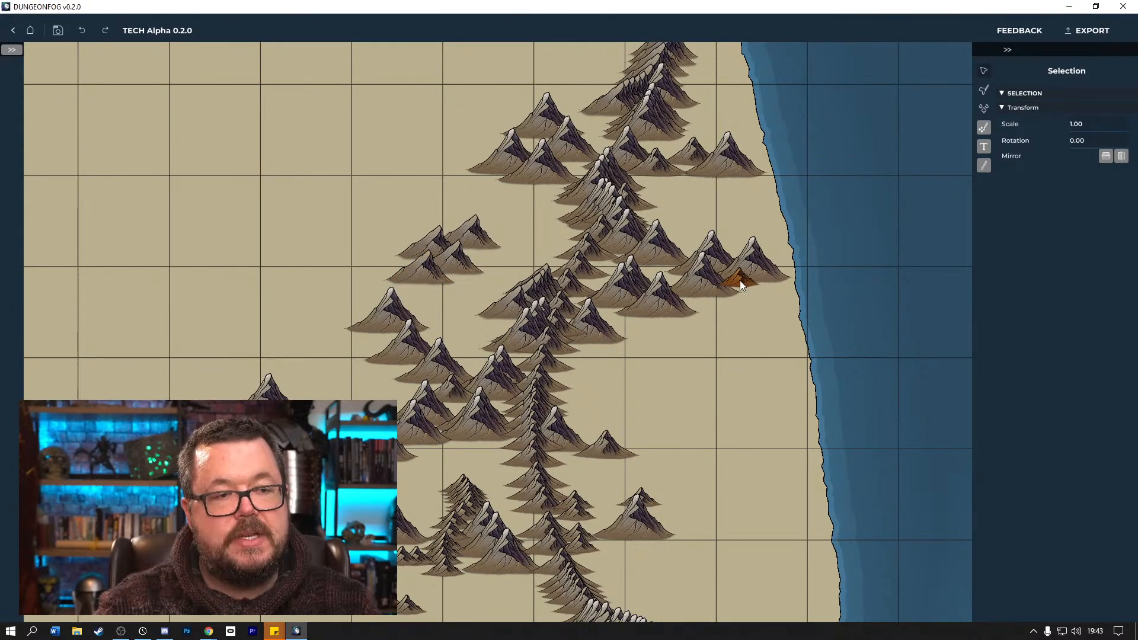
left_click_drag(709, 290, 656, 317)
left_click(653, 314)
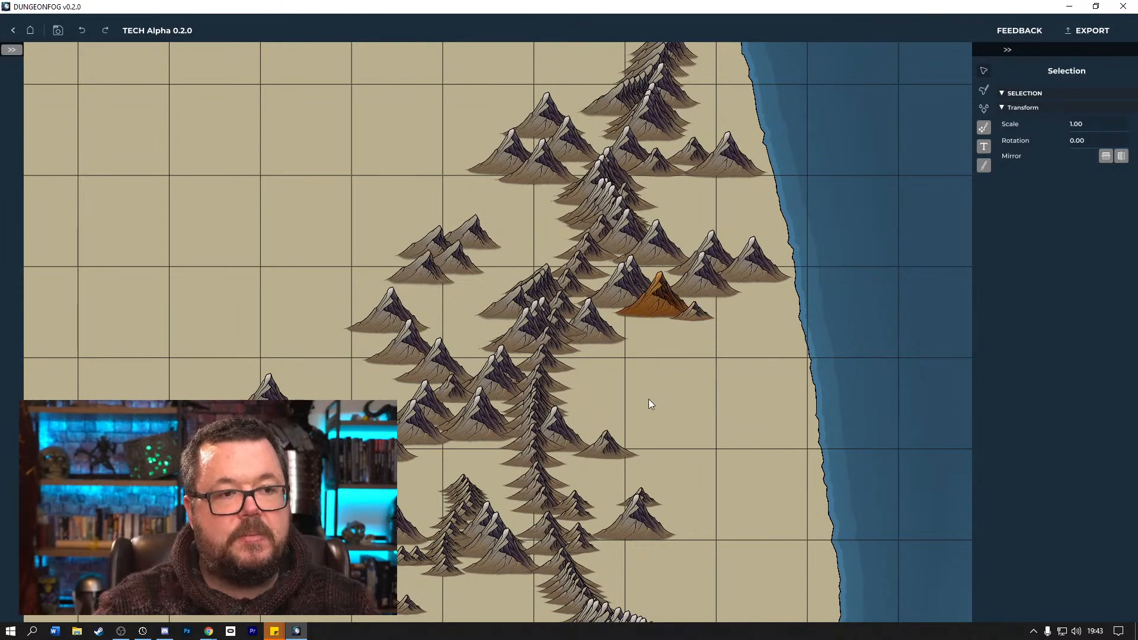
Open a gap in the lower spine by moving small mountains west, and delete a mountain from the southwestern cluster.
left_click(533, 415)
left_click_drag(523, 460, 457, 465)
left_click(460, 466)
left_click(461, 511)
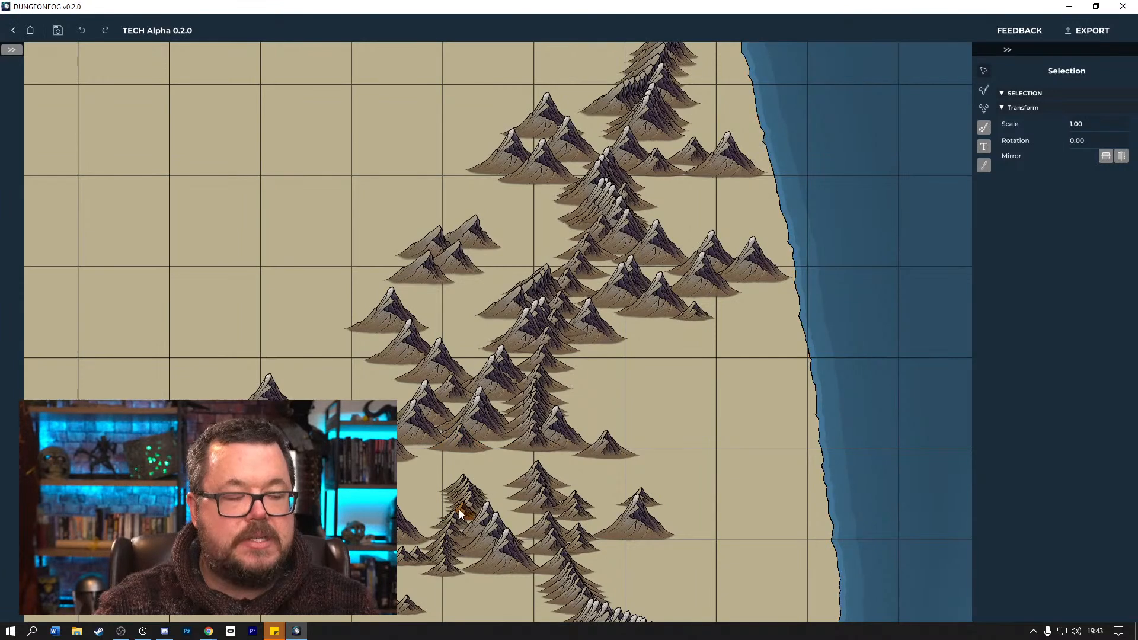
key("Delete")
scroll(625, 347, "down", 4)
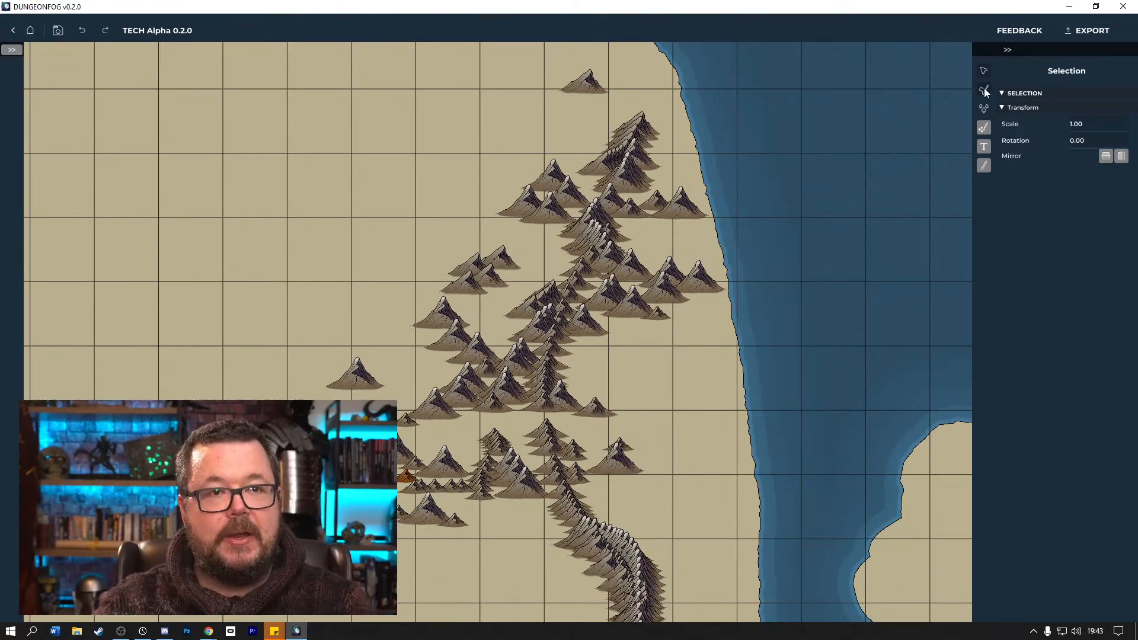
Carve a bay into the east coast beside the range and add a rounded headland along the coast north of it.
left_click(984, 128)
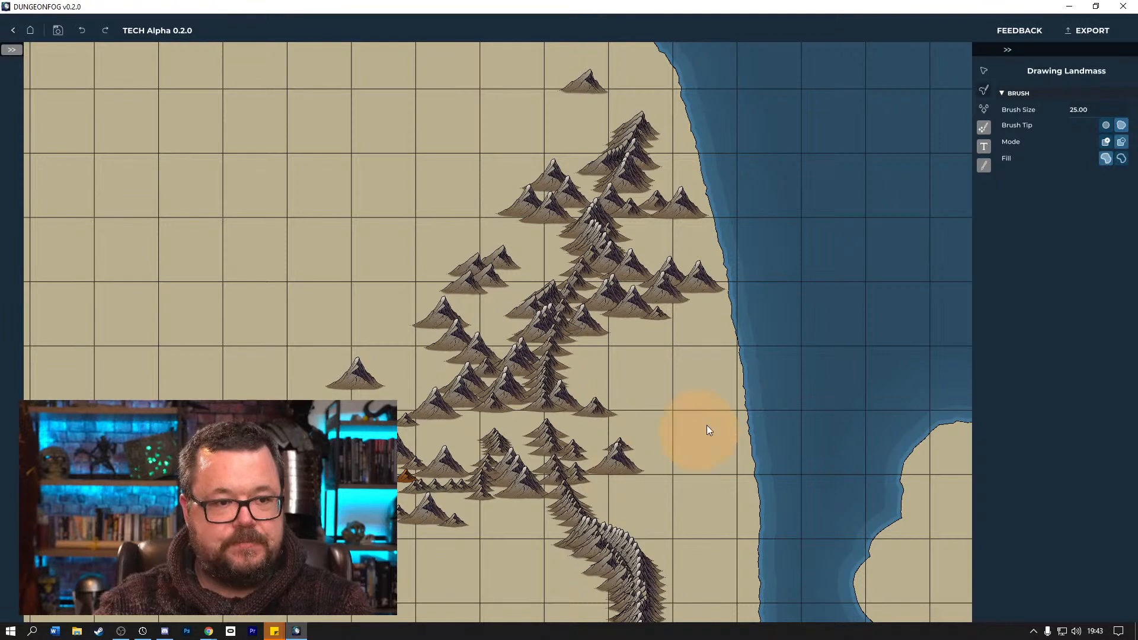
mouse_move(763, 351)
left_mouse_down()
mouse_move(703, 397)
mouse_move(744, 447)
mouse_move(764, 566)
left_mouse_up()
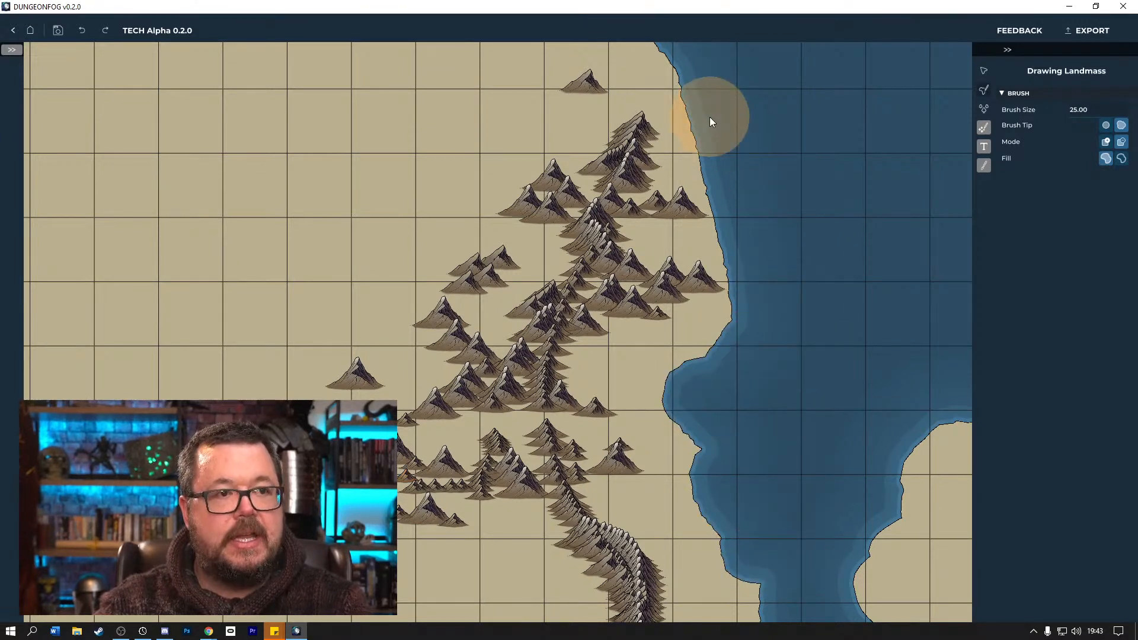
left_click(1105, 144)
mouse_move(734, 105)
left_mouse_down()
mouse_move(701, 105)
mouse_move(740, 175)
mouse_move(731, 187)
mouse_move(745, 206)
mouse_move(736, 205)
mouse_move(732, 238)
left_mouse_up()
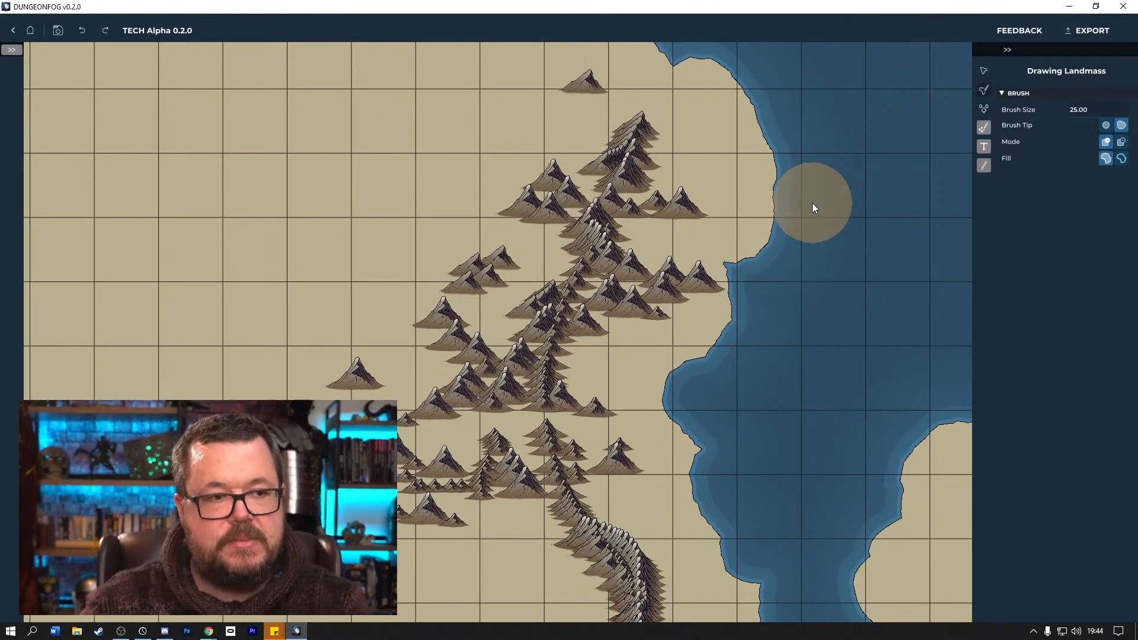
Pull mountains from the head of the southern arc into small groups on its east and west sides, and spread small mountains from the western stack.
left_click(984, 72)
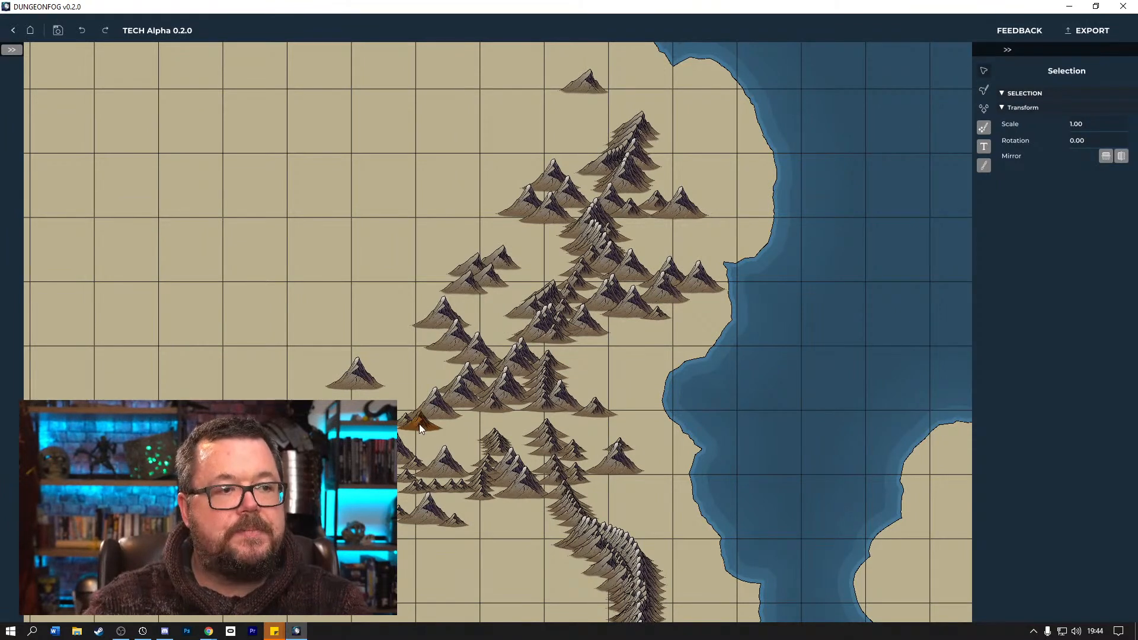
left_click_drag(608, 545, 681, 528)
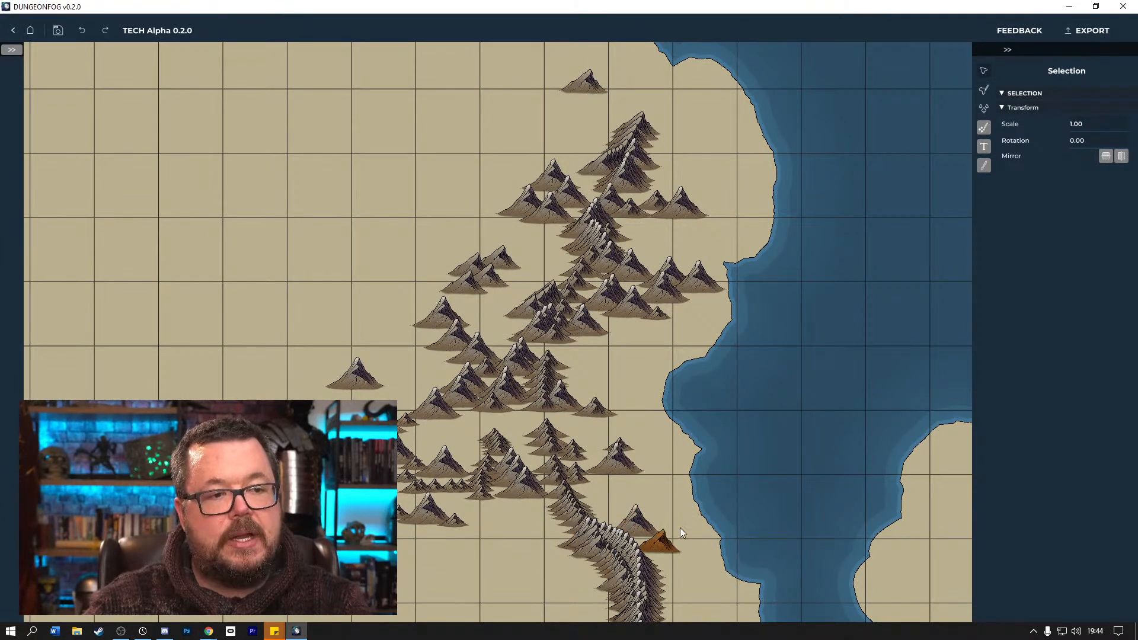
left_click_drag(581, 552, 430, 514)
left_click_drag(513, 560, 451, 550)
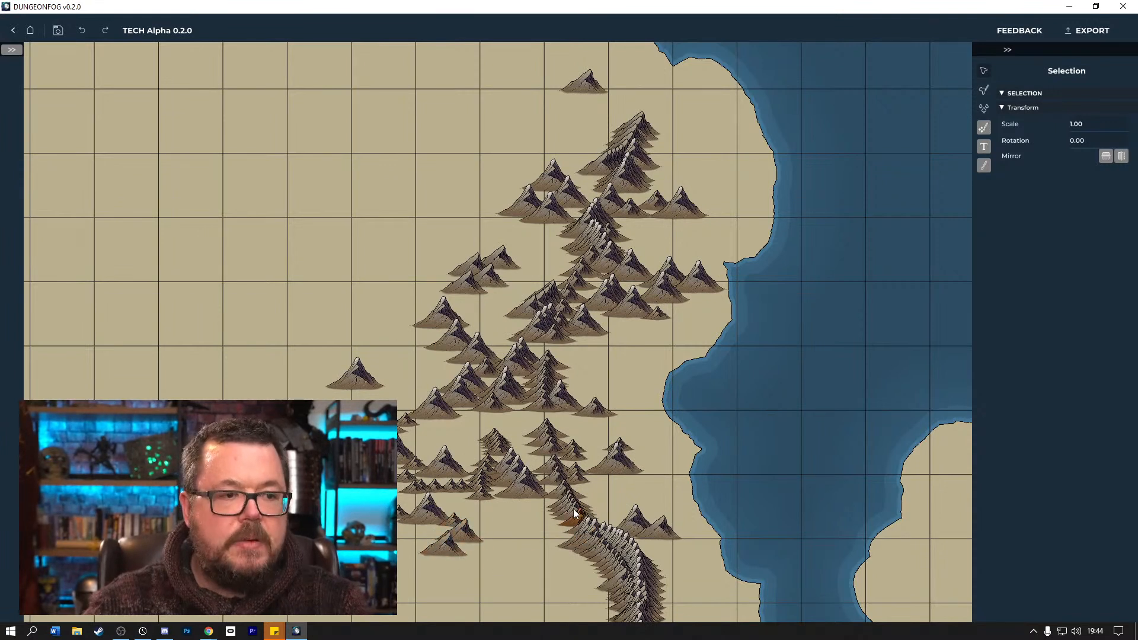
left_click_drag(525, 527, 453, 527)
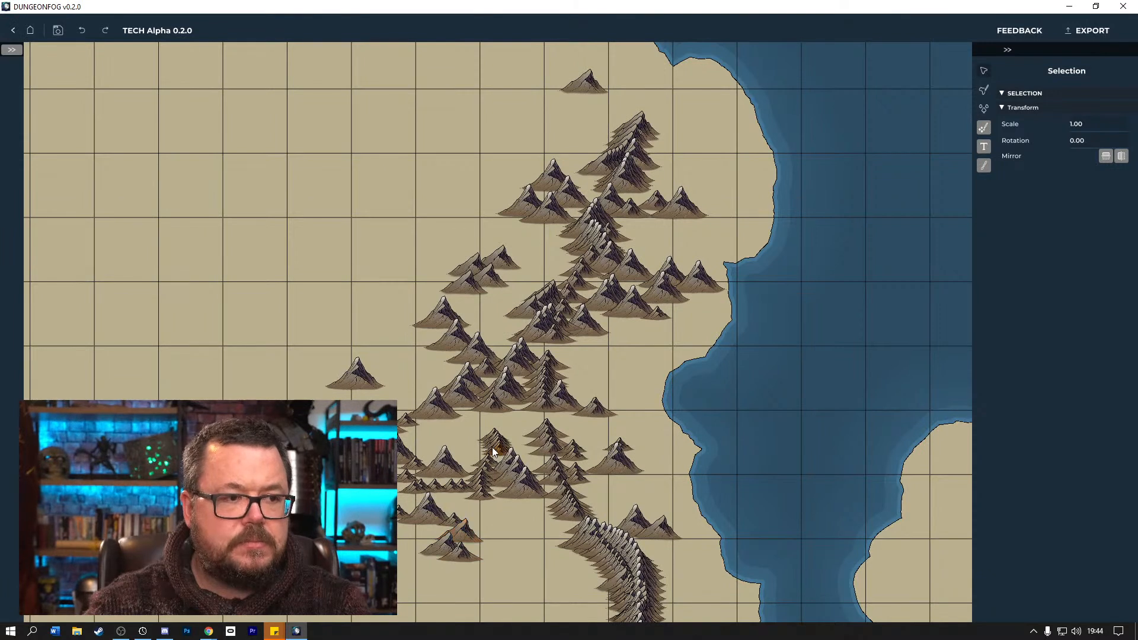
mouse_move(456, 428)
left_mouse_down()
mouse_move(454, 416)
mouse_move(493, 445)
mouse_move(465, 424)
left_mouse_up()
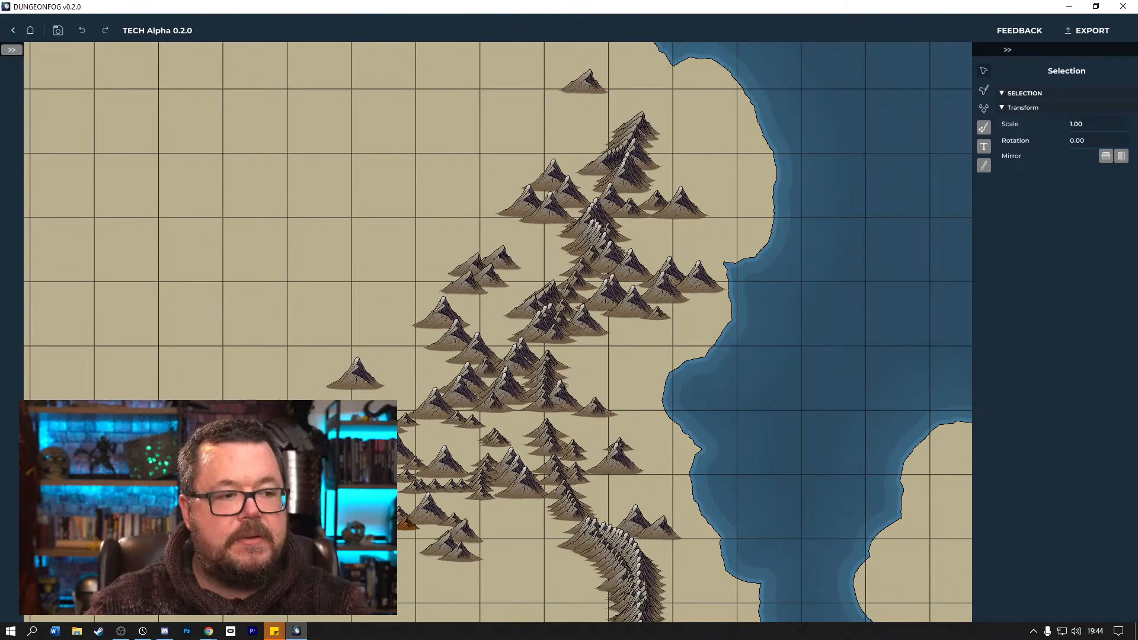
left_click_drag(645, 572, 684, 537)
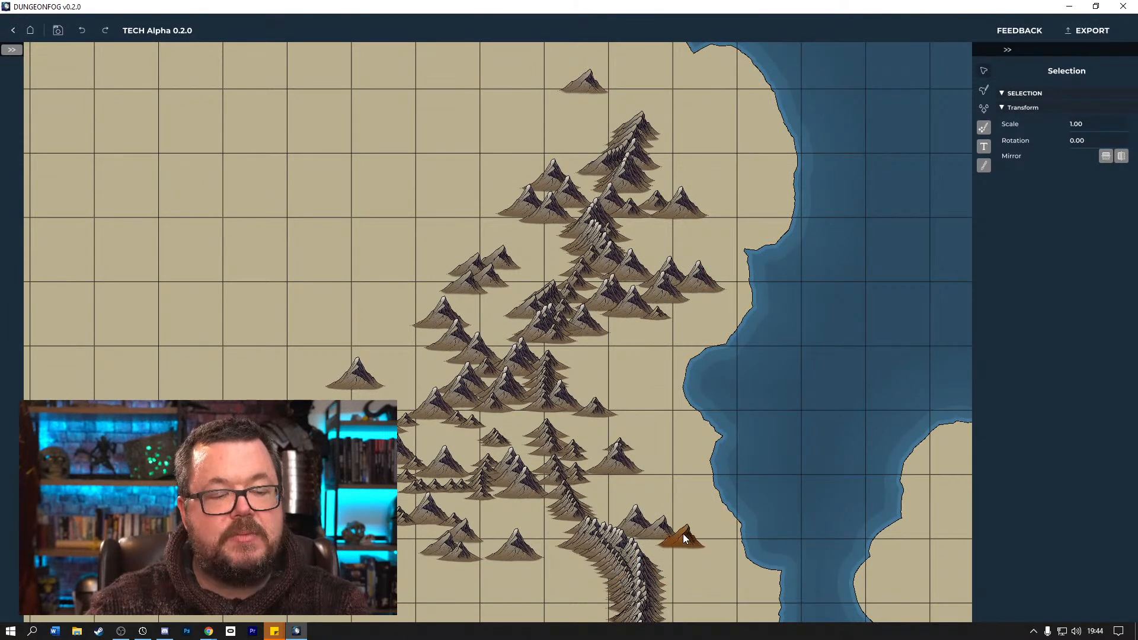
Move large mountains from the central stack out to its west and southeast, and shift a small mountain northeast off the range's northern tip.
left_click(557, 335)
left_click(529, 329)
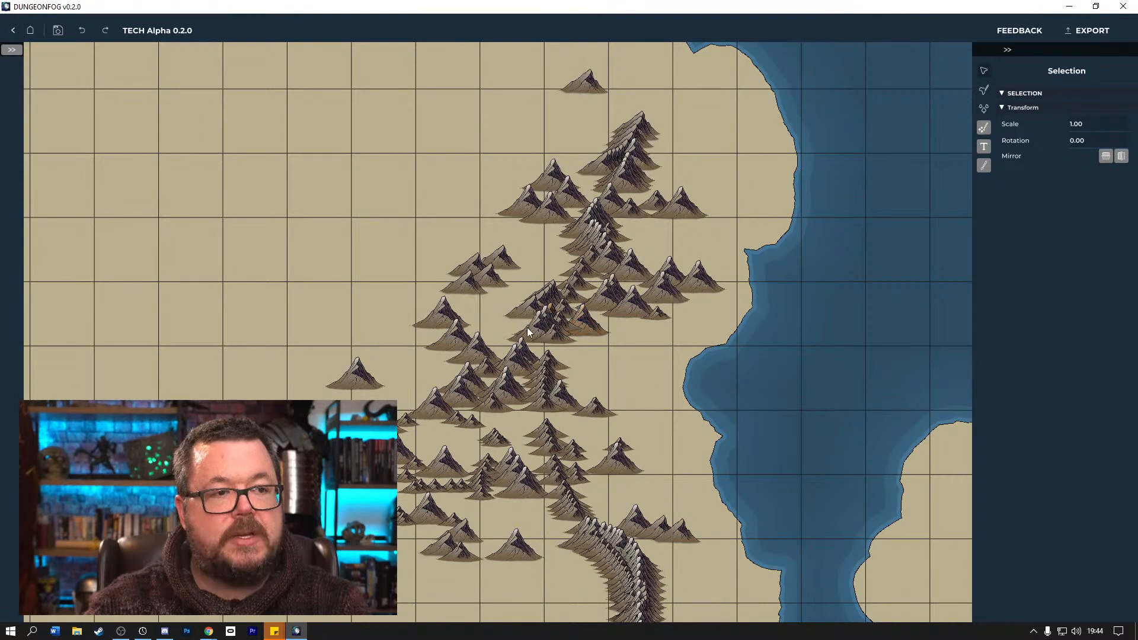
left_click_drag(538, 322, 498, 310)
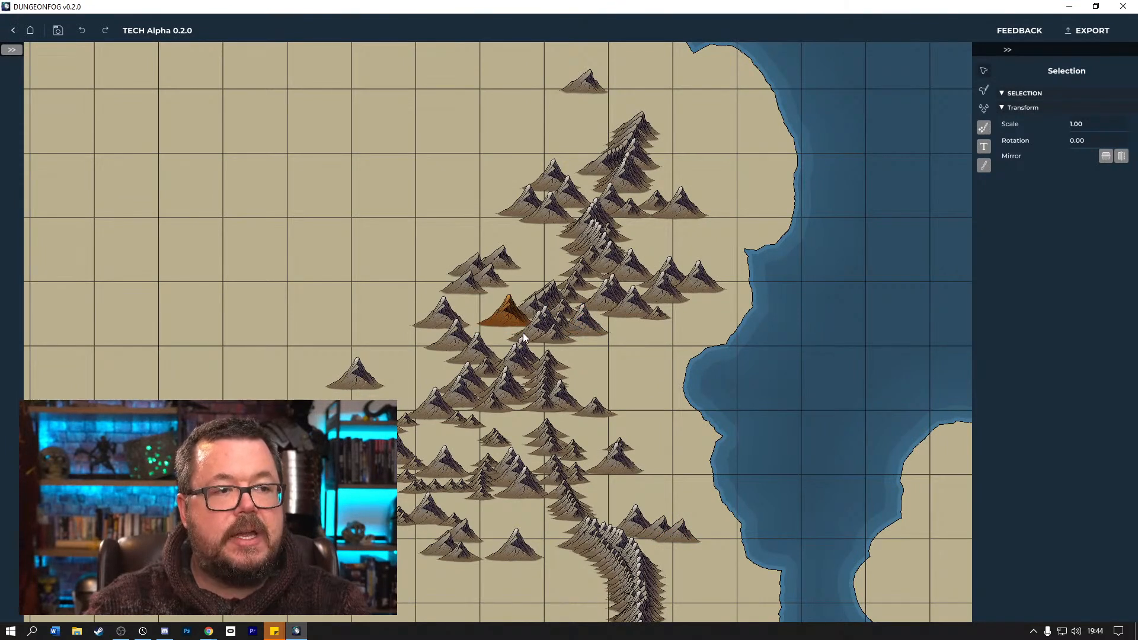
left_click(545, 336)
left_click_drag(557, 334, 604, 385)
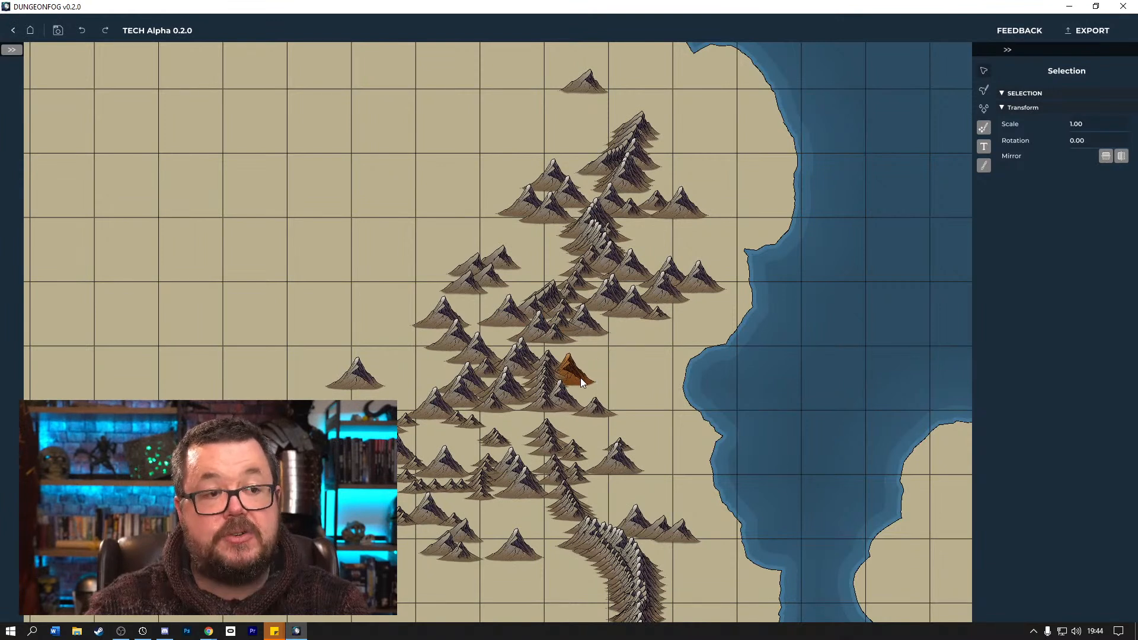
left_click(647, 130)
left_click_drag(647, 130, 677, 122)
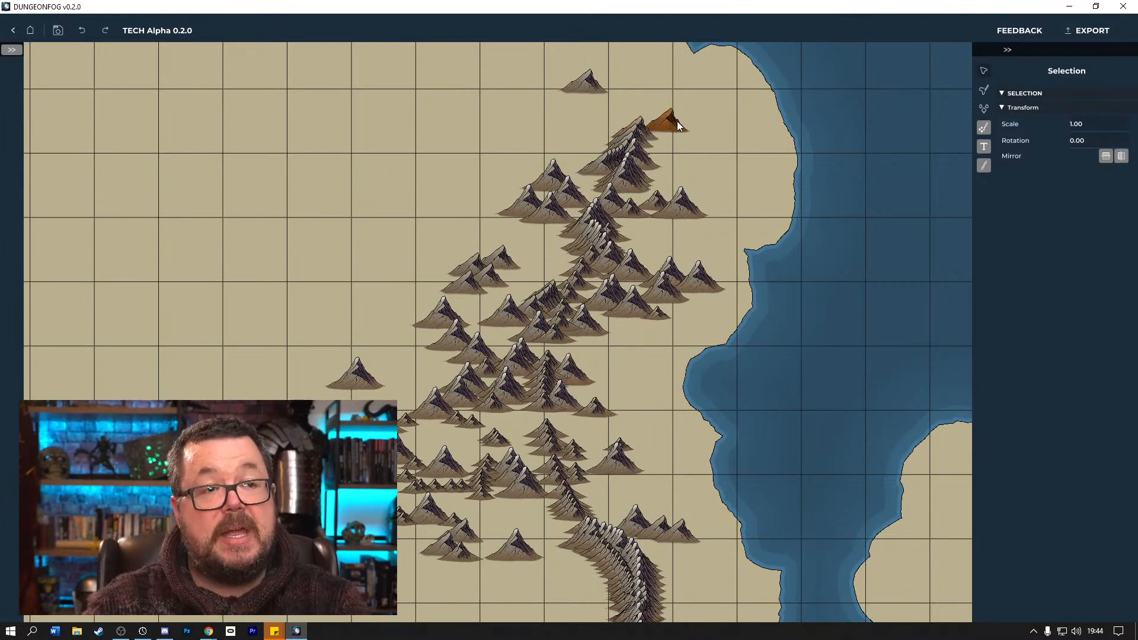
Spread mountains from the column south of the central stack to its west and east sides.
left_click(521, 388)
left_click(539, 382)
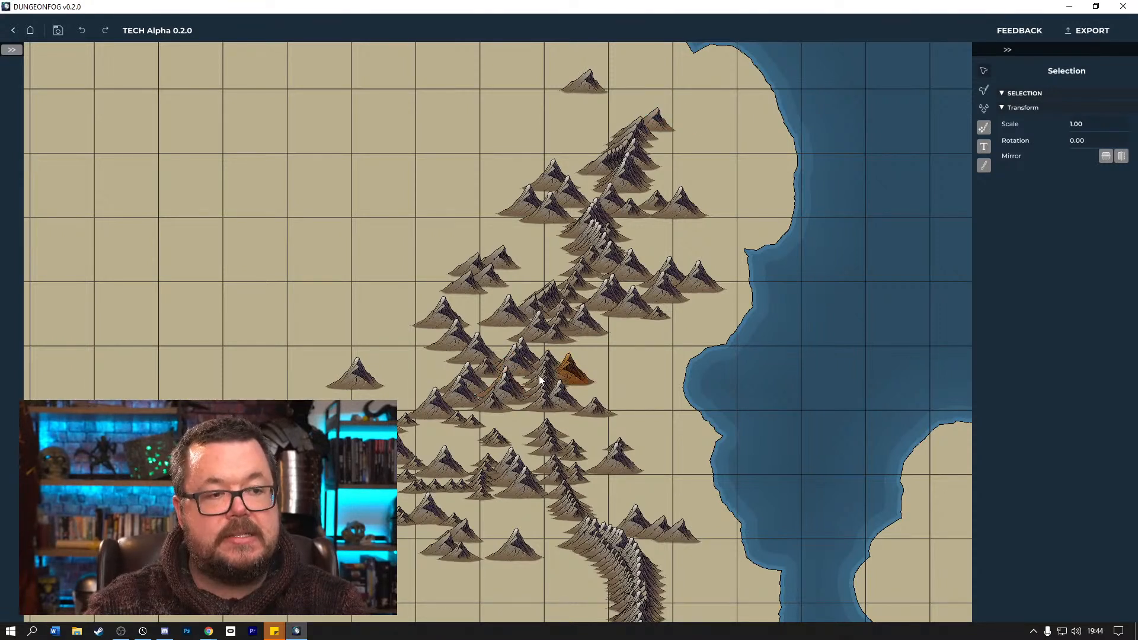
left_click_drag(538, 384, 487, 382)
mouse_move(562, 374)
left_mouse_down()
mouse_move(585, 375)
mouse_move(573, 376)
left_mouse_up()
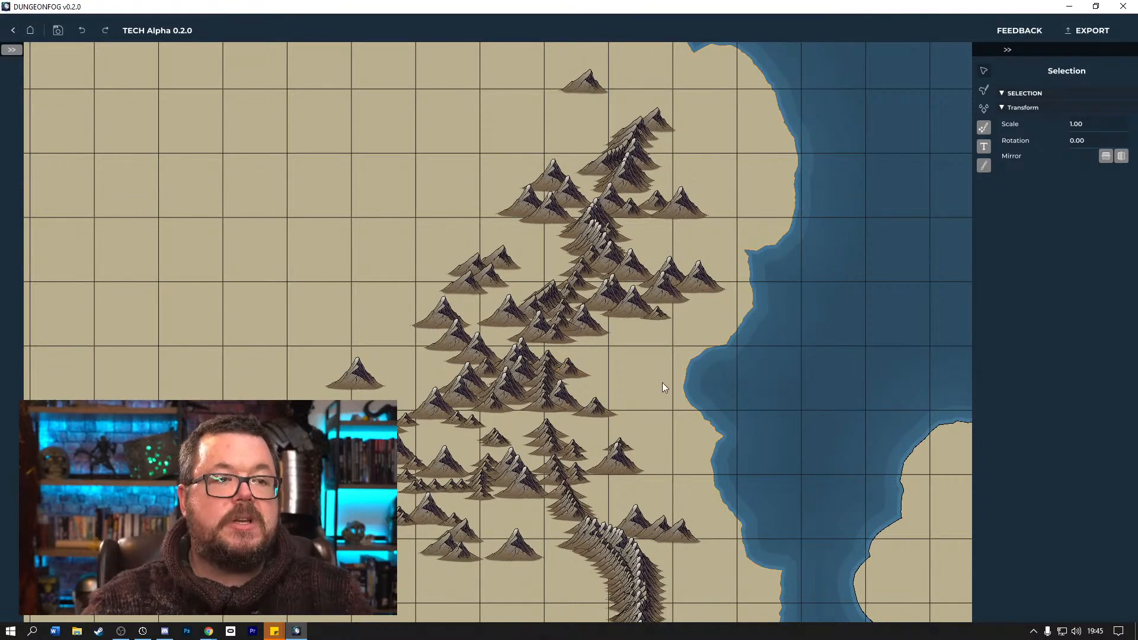
Spread small mountains from the two lower stacks into the space between them and beside the peaks on the eastern side.
left_click_drag(544, 448, 496, 443)
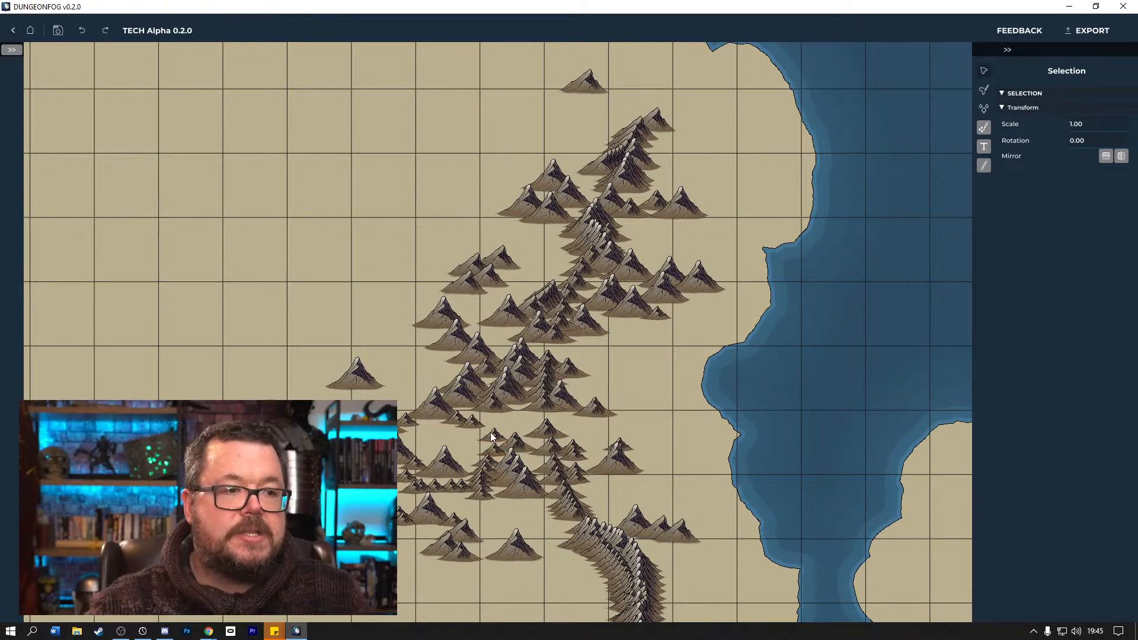
left_click_drag(494, 436, 618, 413)
left_click_drag(543, 433, 506, 444)
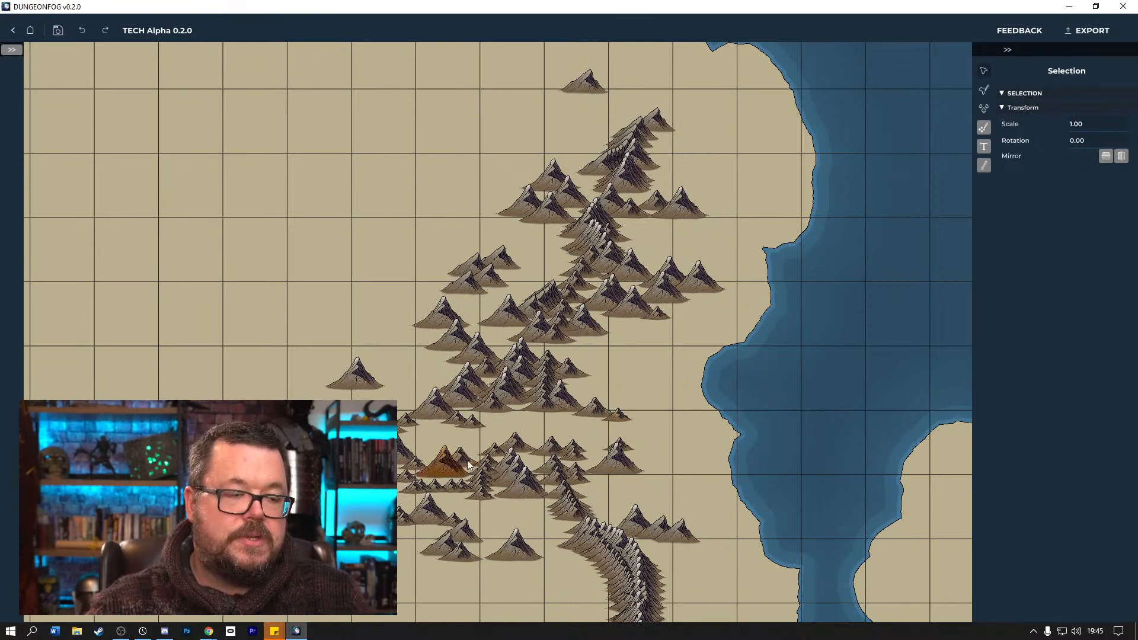
left_click_drag(493, 459, 640, 454)
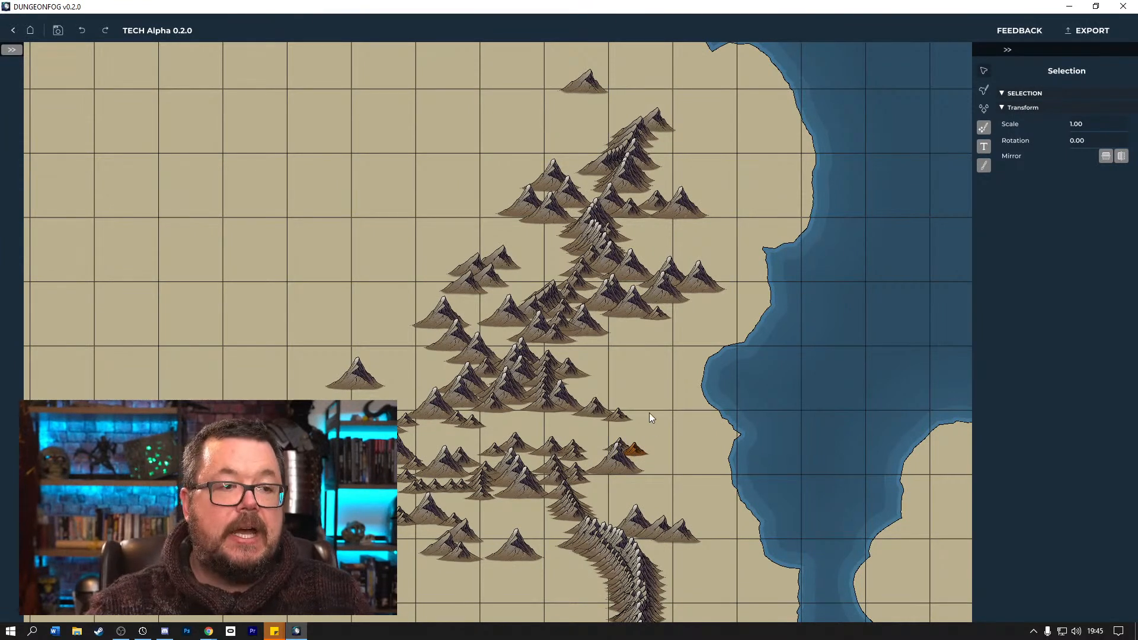
Move the large mountain off the lower stack toward the west, and place a small mountain at the foot of the eastern peak.
left_click(519, 372)
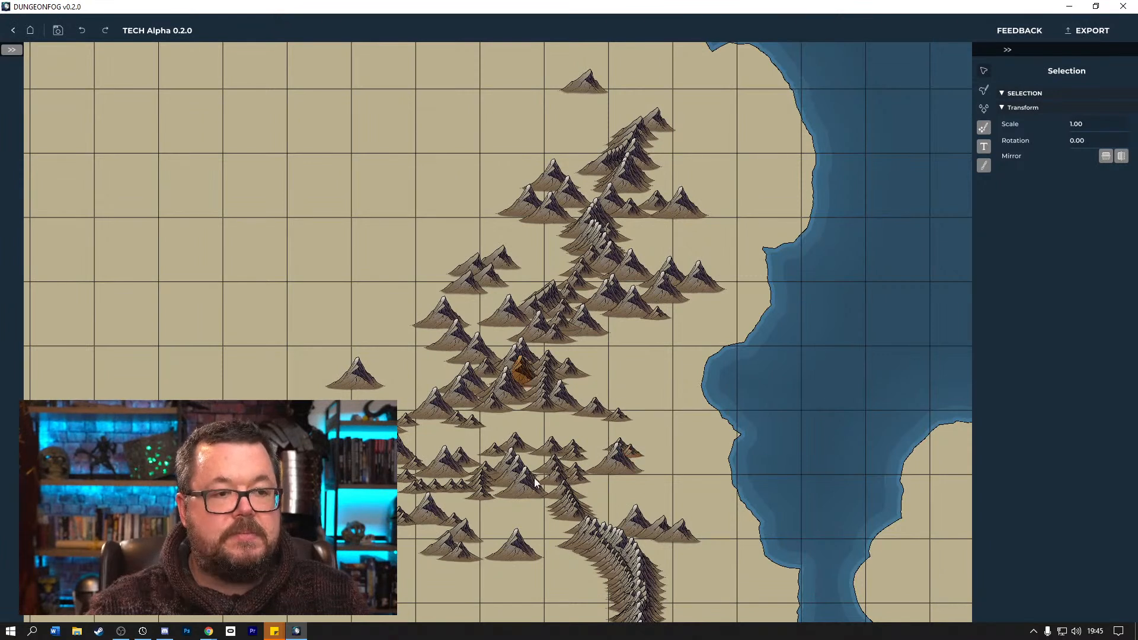
left_click(547, 472)
left_click_drag(523, 481, 369, 466)
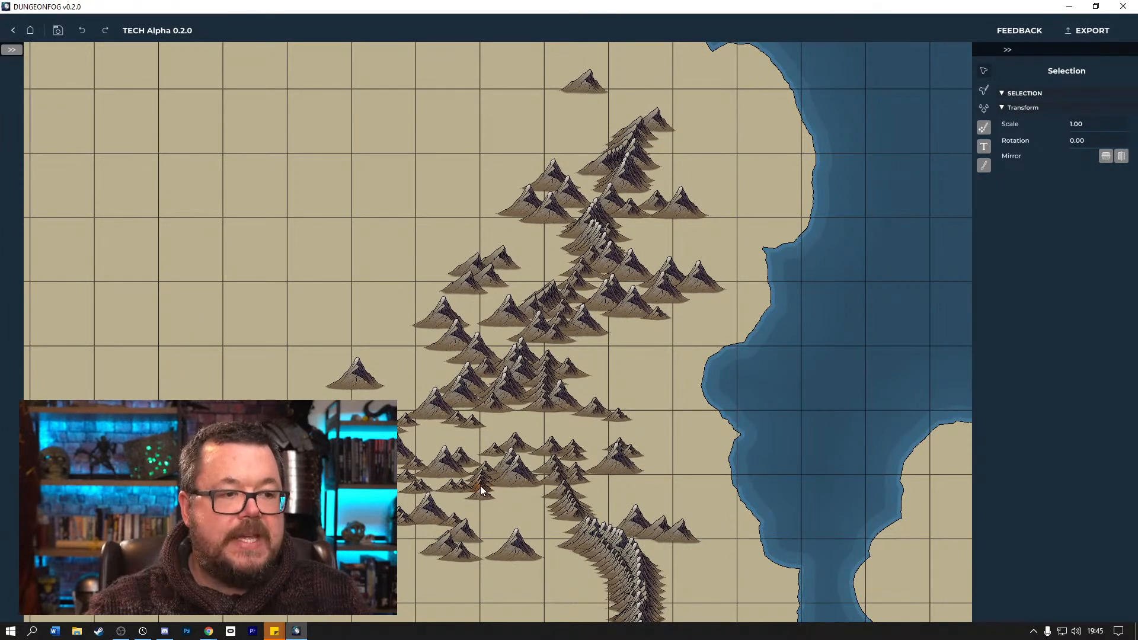
left_click_drag(513, 506, 647, 463)
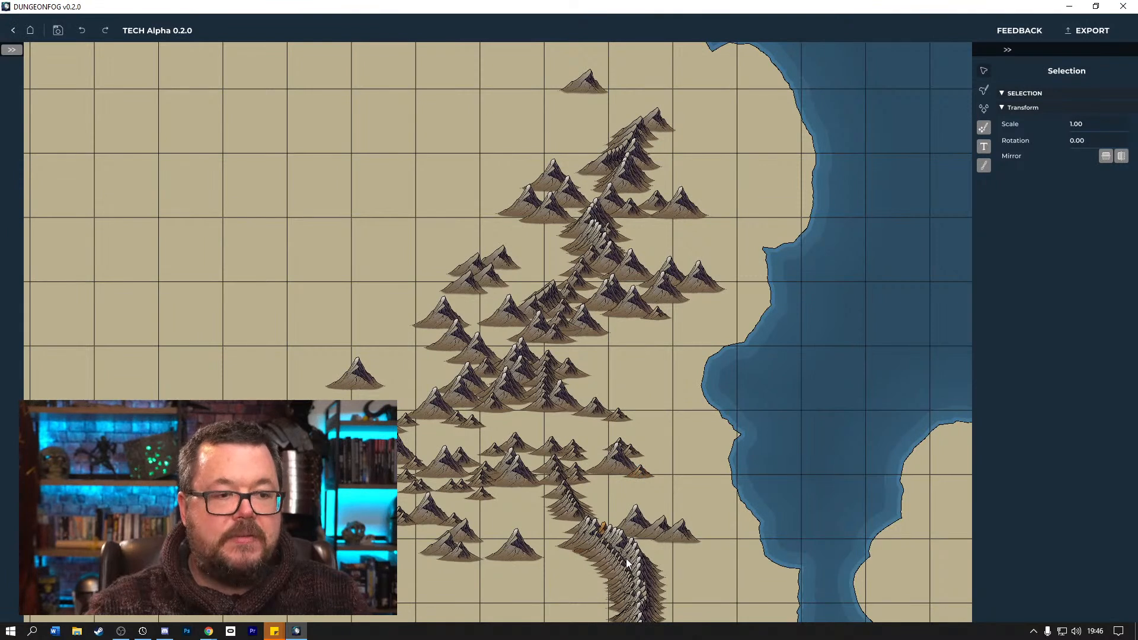
Move a southern arc mountain to the western edge of the range, and tuck a small mountain against the lone western peak.
left_click_drag(635, 589, 407, 347)
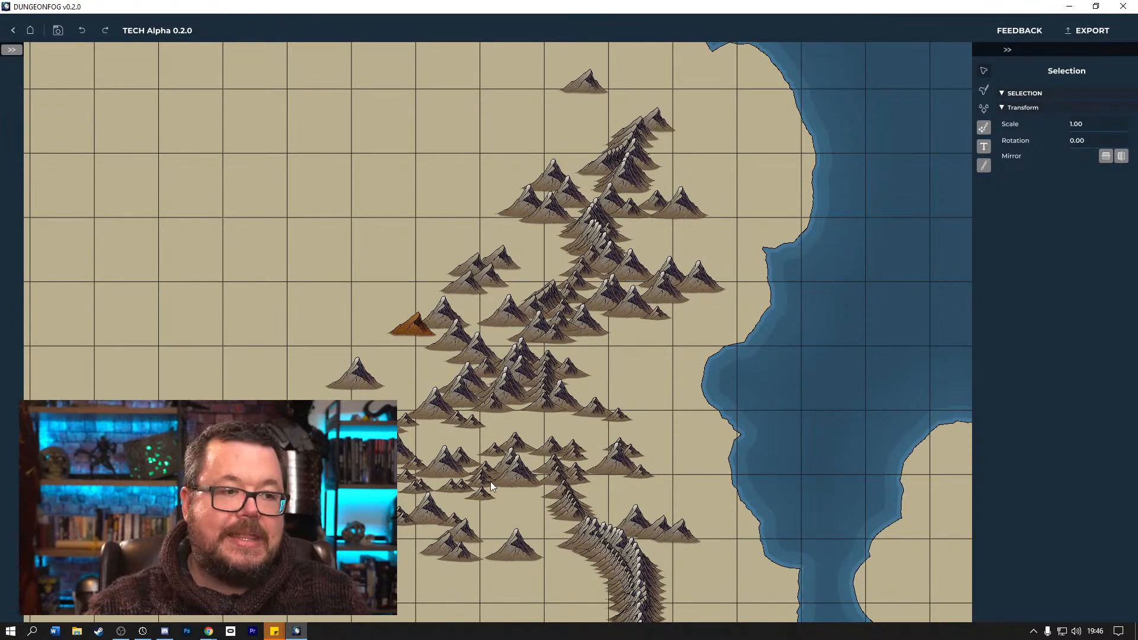
left_click_drag(482, 480, 384, 388)
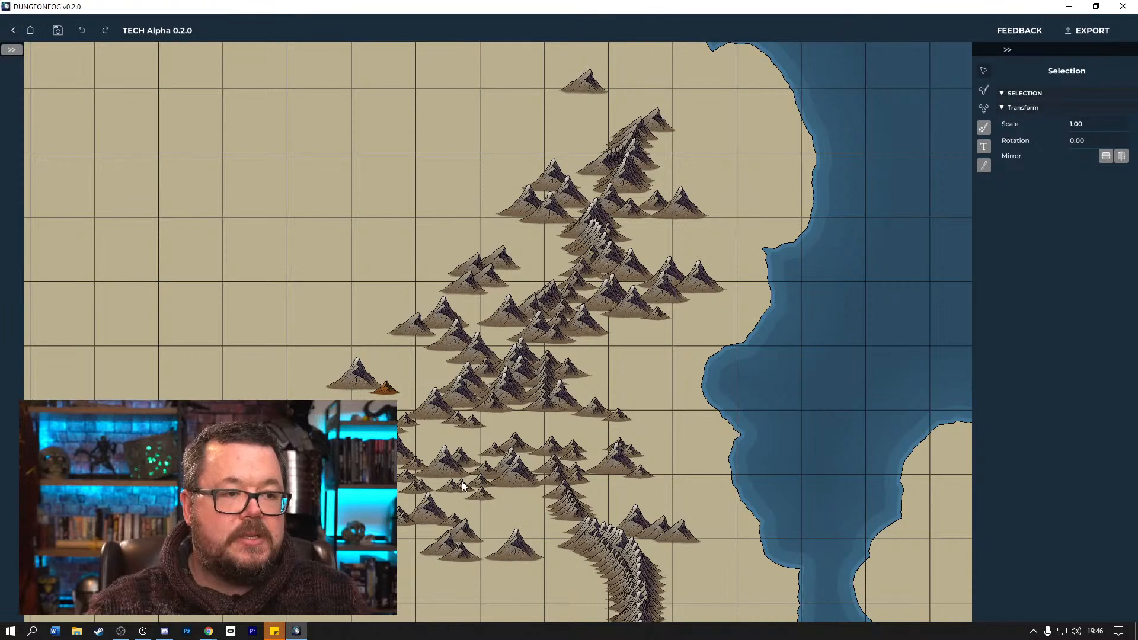
left_click_drag(480, 480, 468, 471)
left_click(375, 385)
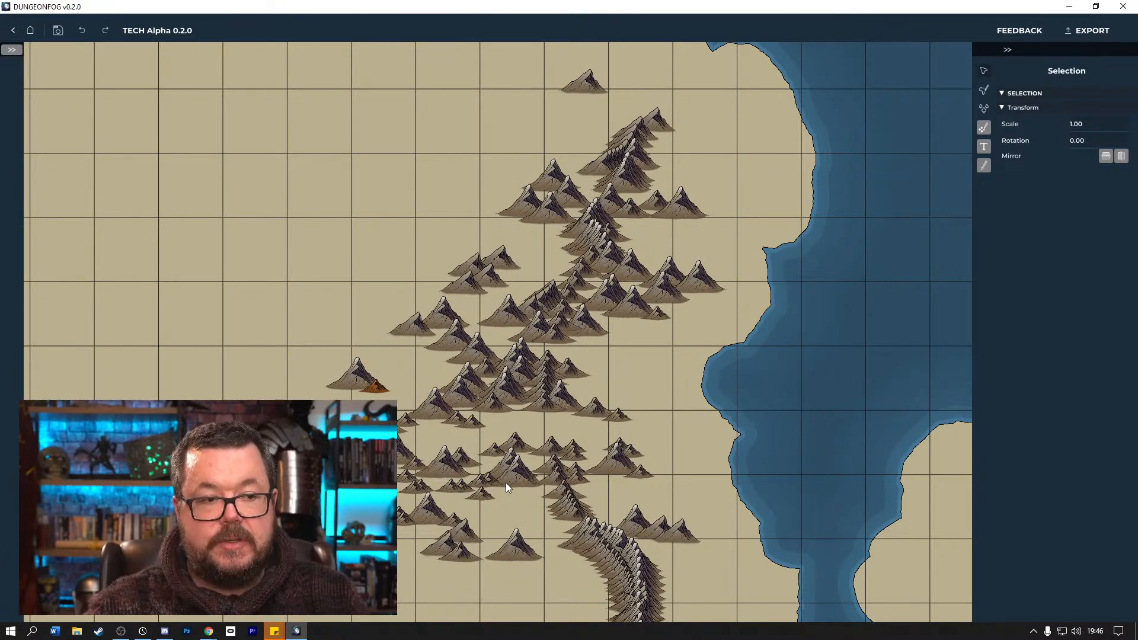
Move mountains from the narrow lower spine to both sides of the neighbouring large peak and beside the eastern peak.
left_click(489, 478)
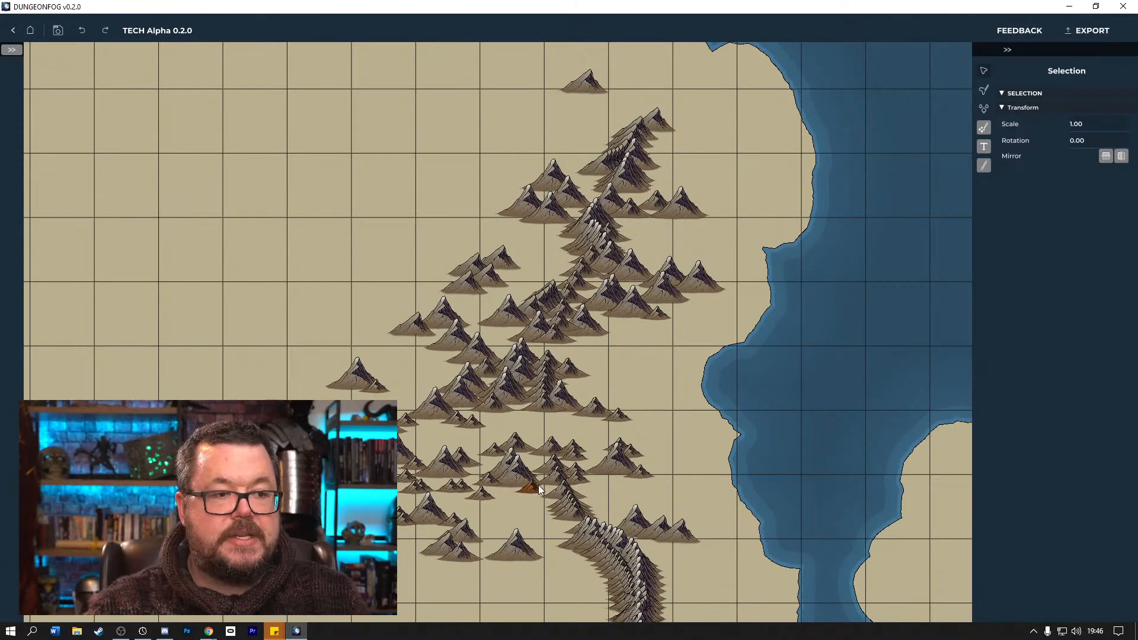
left_click_drag(623, 481, 648, 467)
left_click(564, 507)
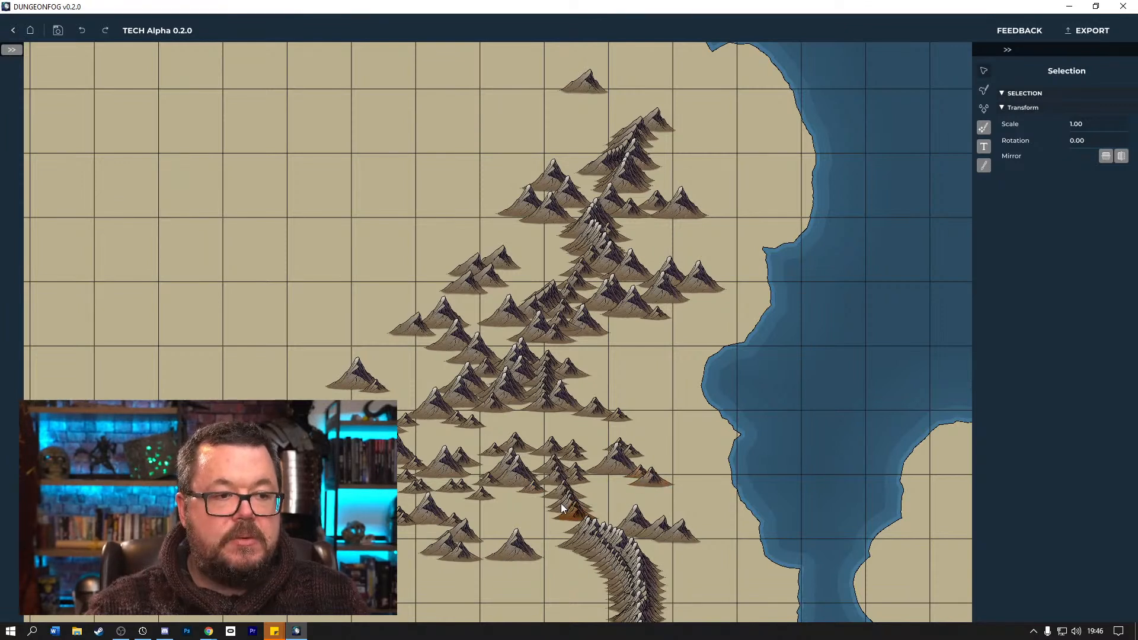
left_click_drag(559, 498, 485, 478)
left_click(484, 480)
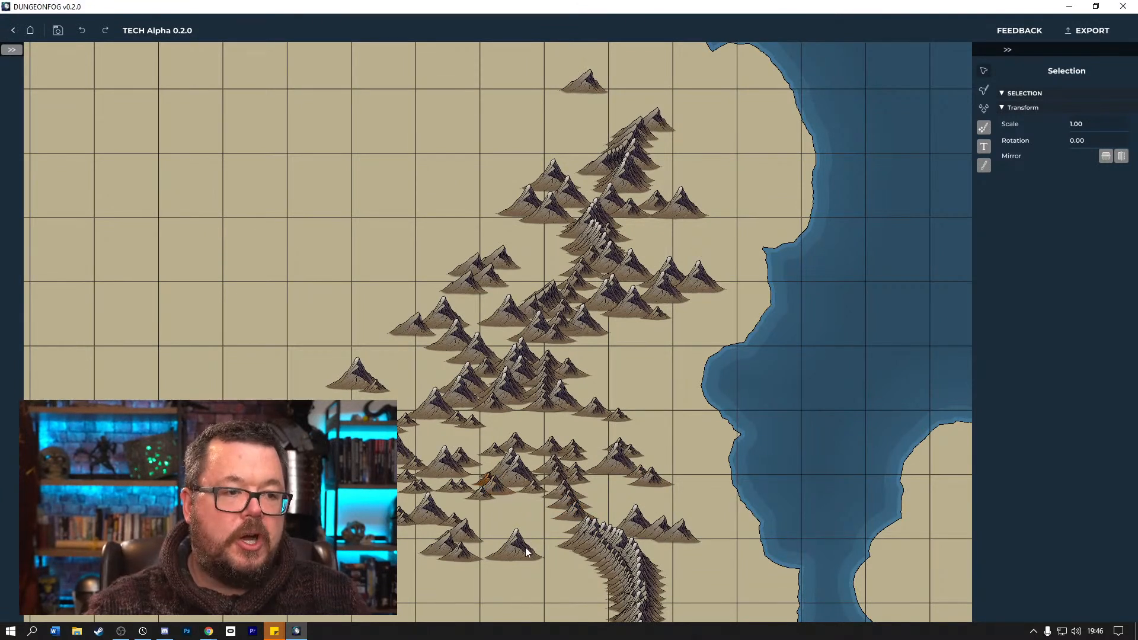
Thin the head of the southern arc, deleting a mountain, and add a large mountain to the group on the range's western edge.
left_click(589, 546)
left_click_drag(579, 540, 522, 571)
key("Delete")
left_click_drag(322, 426, 388, 316)
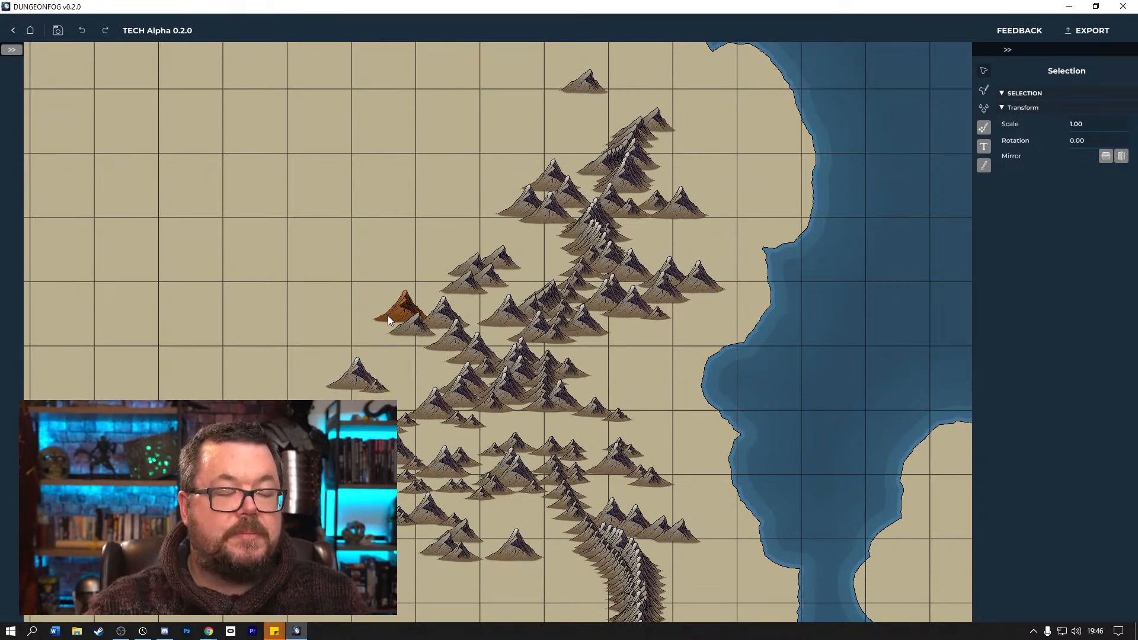
left_click(406, 325)
Move two large mountains from the upper spine, one to the northwest cluster and one to the west side of the northern stack.
left_click(590, 237)
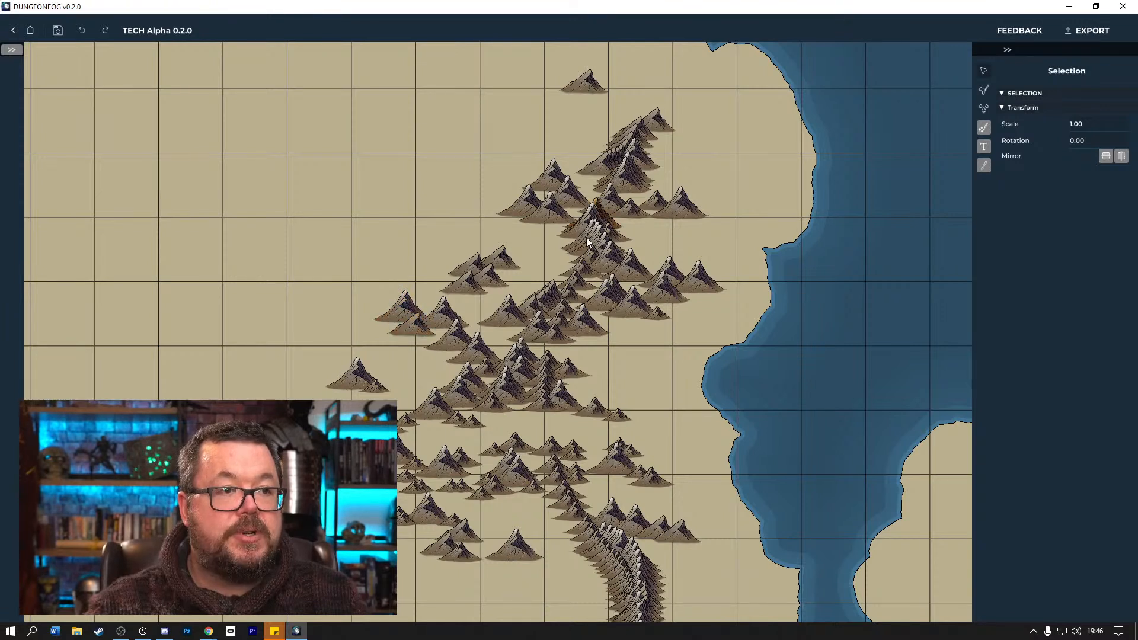
left_click_drag(516, 235, 423, 276)
left_click(588, 234)
left_click_drag(591, 238, 583, 181)
Fan mountains from the northern stack out to the northeast and shift one large mountain southwest toward the upper spine.
left_click(626, 137)
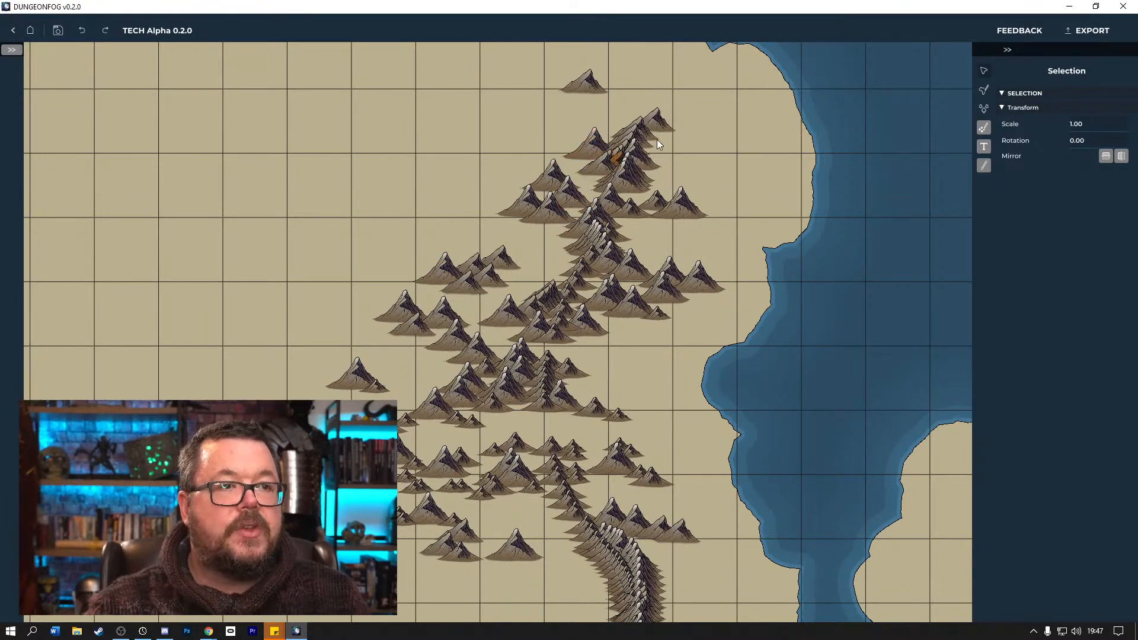
left_click_drag(622, 132, 683, 119)
left_click_drag(630, 166, 697, 128)
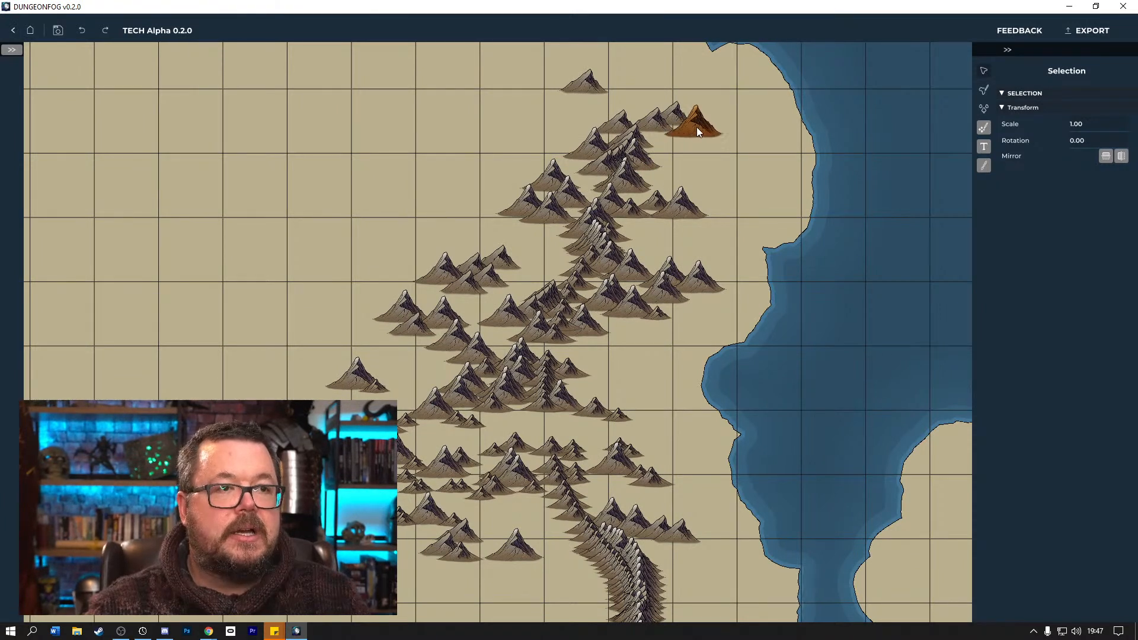
mouse_move(625, 179)
left_mouse_down()
mouse_move(611, 175)
mouse_move(630, 194)
mouse_move(612, 194)
left_mouse_up()
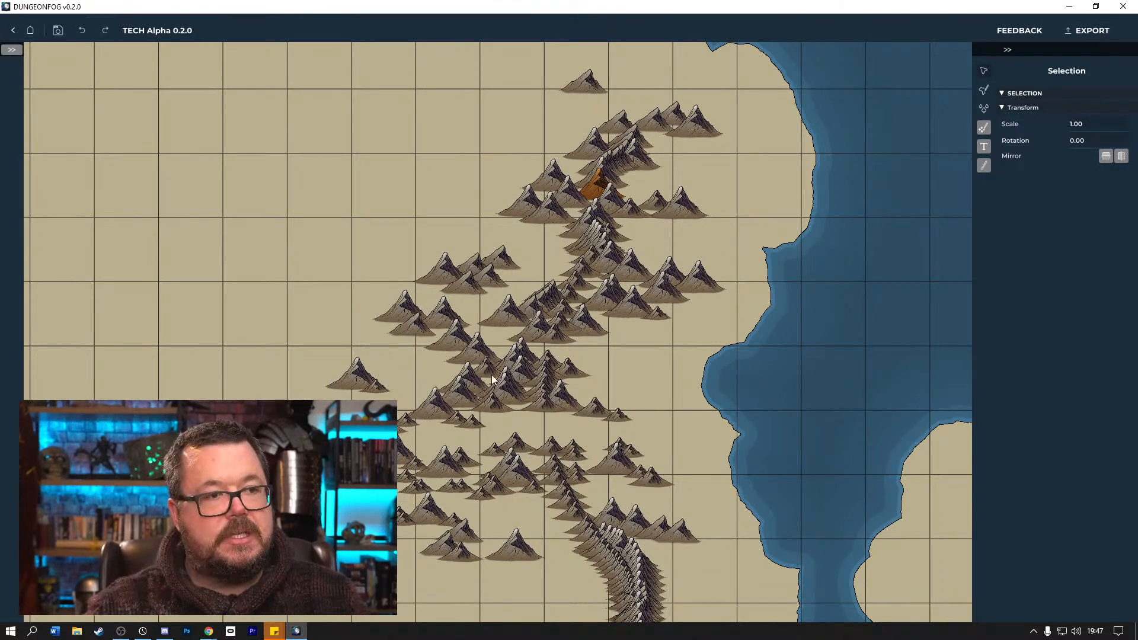
Move large mountains from the group just west of the short central column toward the western cluster to spread them out.
left_click(525, 350)
left_click_drag(524, 350, 474, 354)
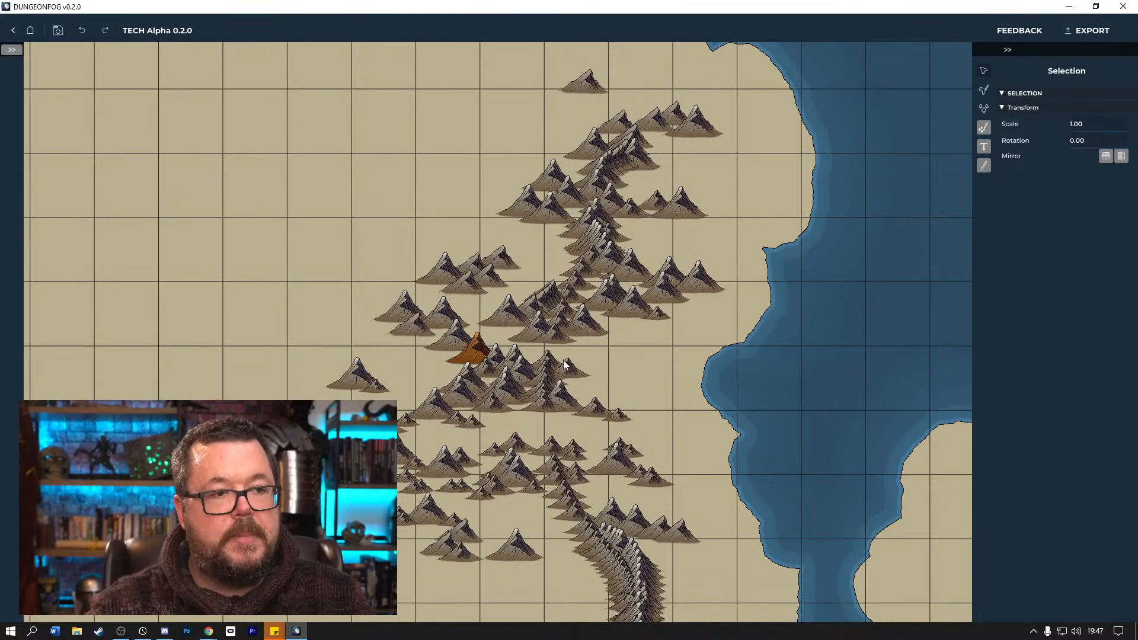
left_click(536, 376)
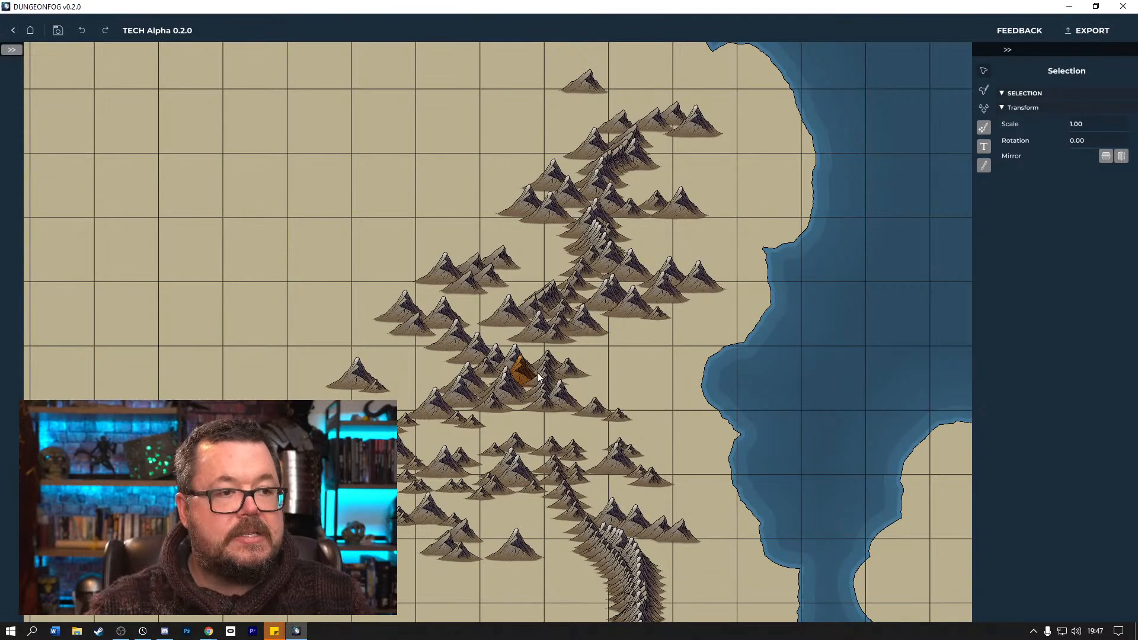
left_click(508, 368)
Nudge the large mountain beside the short central column slightly east and adjust the peaks around the column's base.
left_click(557, 379)
left_click(548, 386)
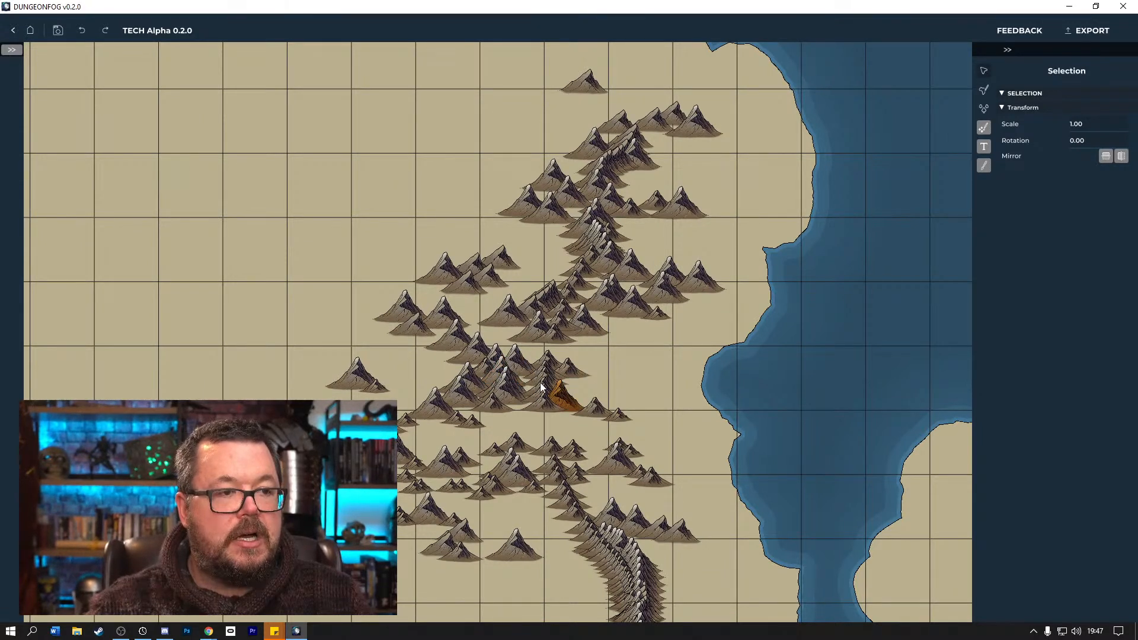
left_click(541, 387)
left_click(540, 386)
left_click(539, 388)
left_click(532, 400)
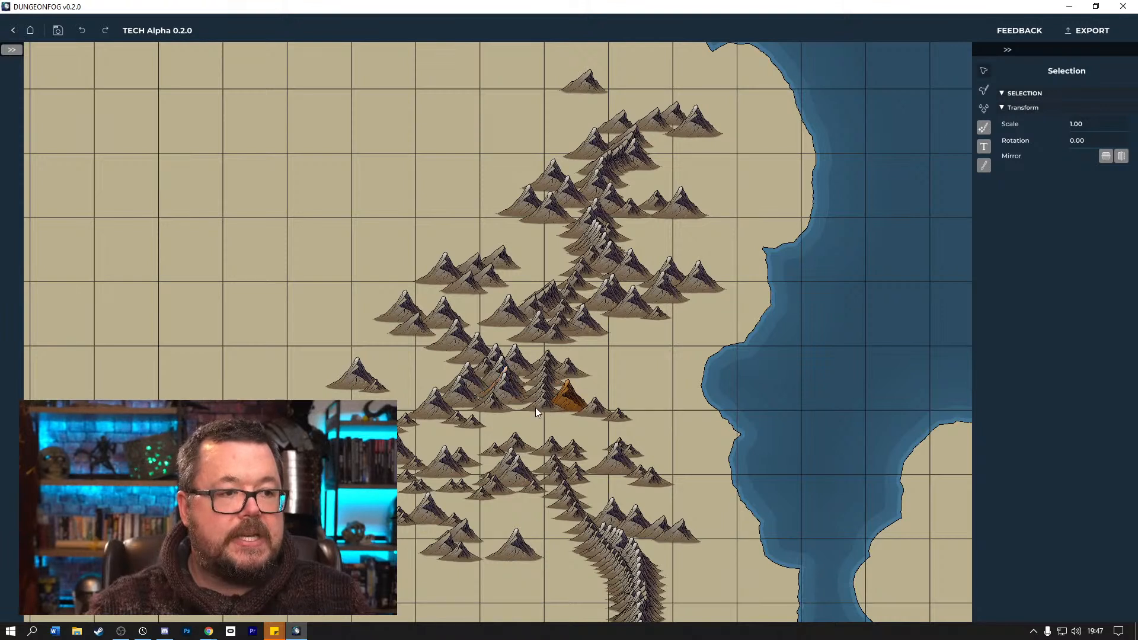
left_click_drag(535, 406, 537, 399)
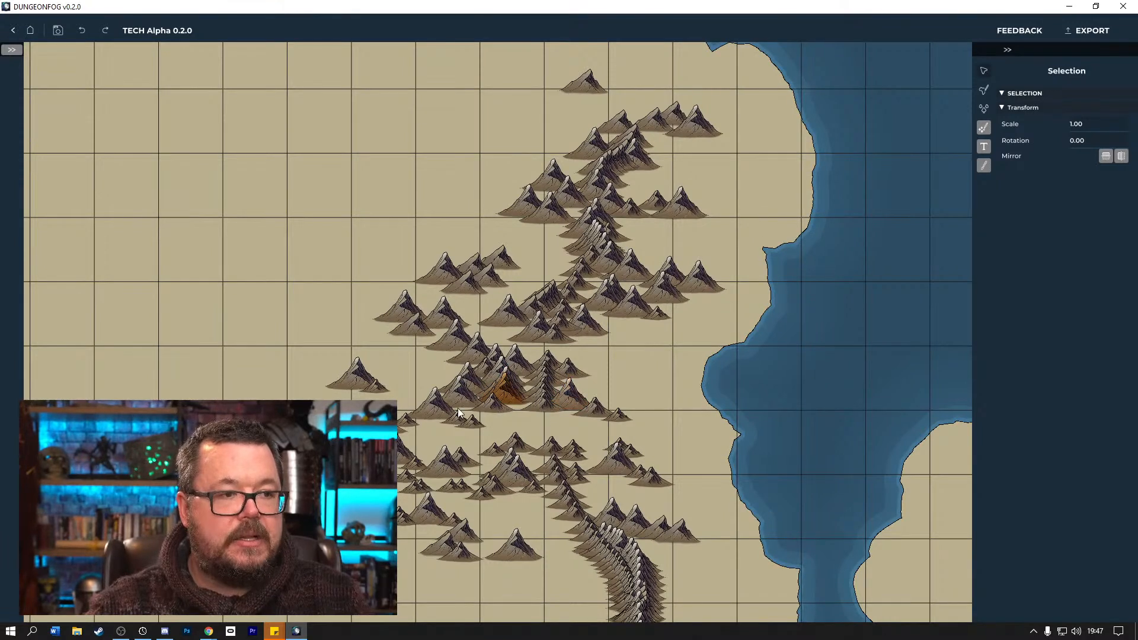
Examine how the mountain range sits on its continent and within the whole world map.
scroll(276, 286, "down", 3)
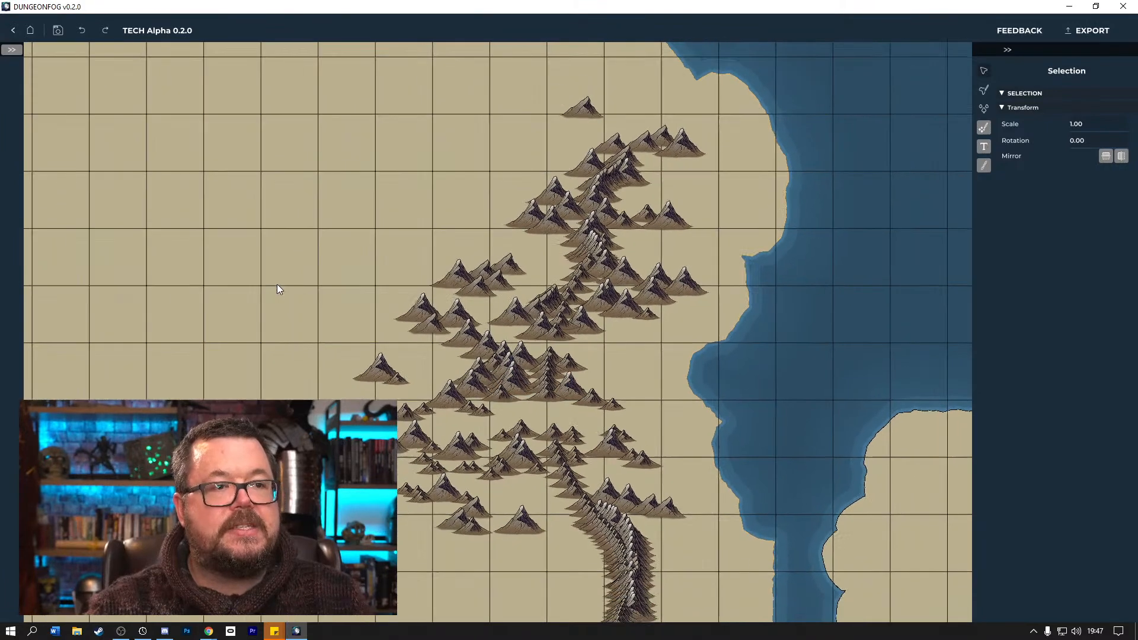
scroll(277, 287, "down", 1)
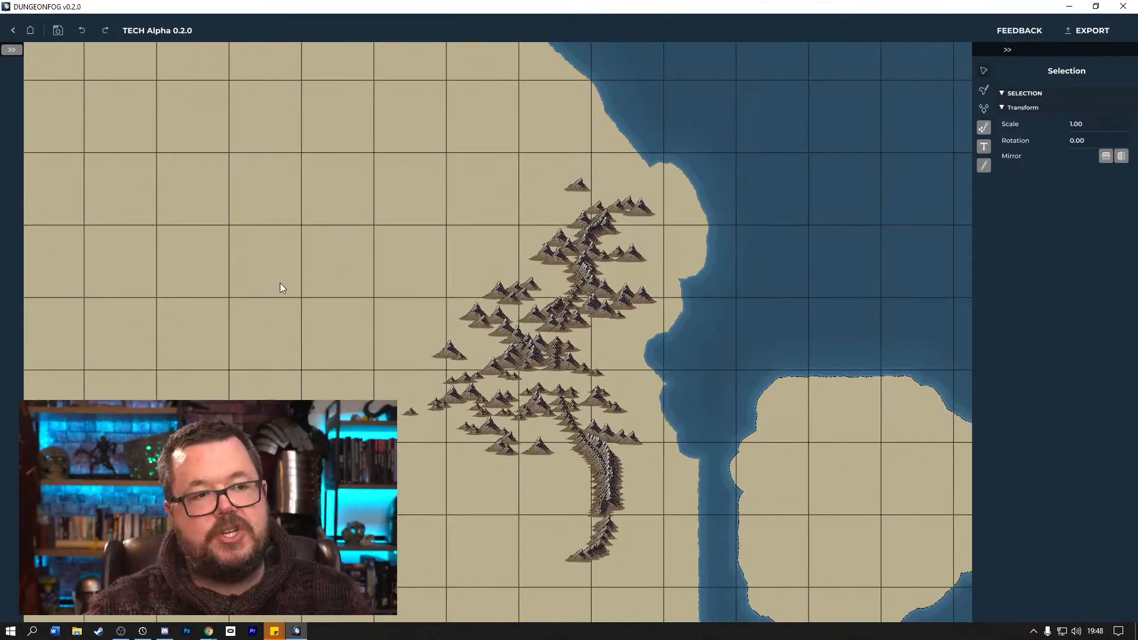
scroll(314, 274, "down", 3)
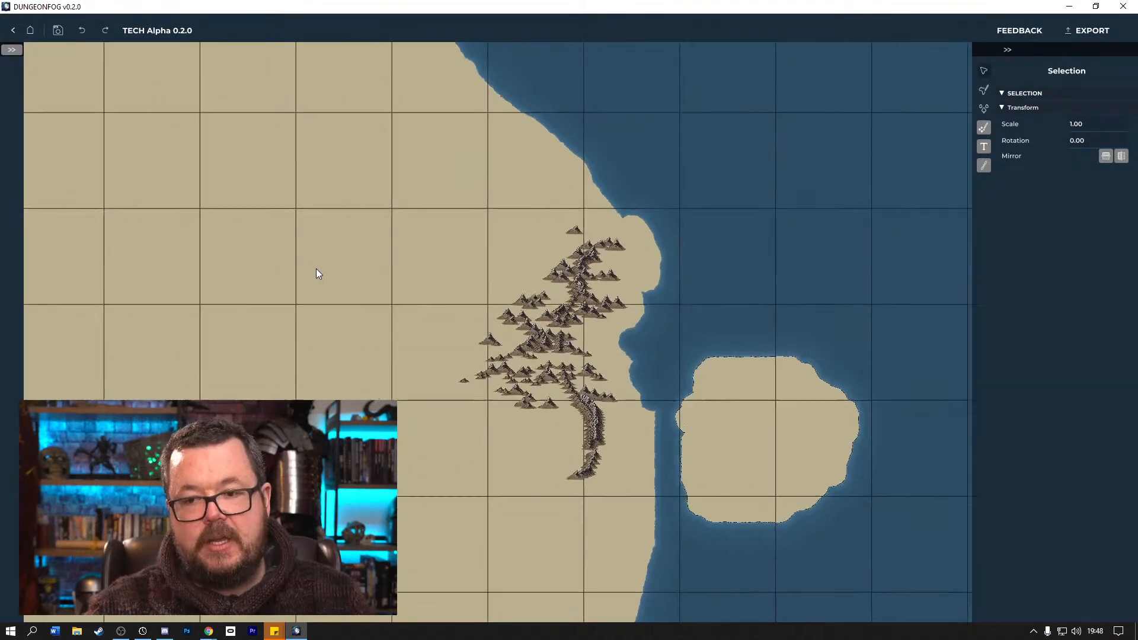
scroll(315, 274, "down", 4)
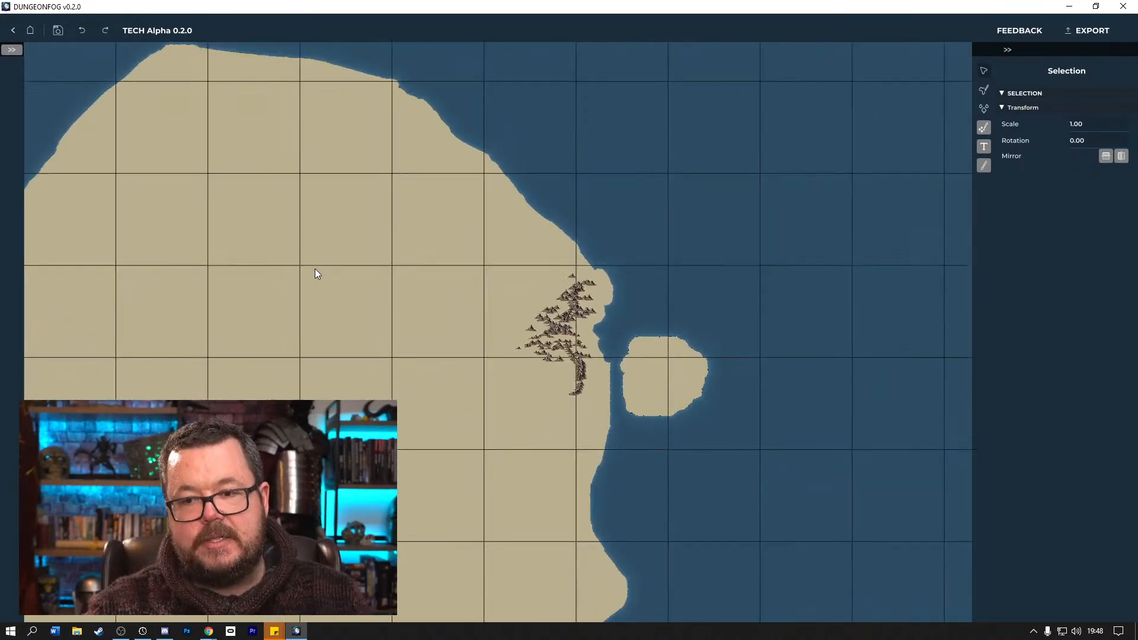
scroll(315, 274, "down", 4)
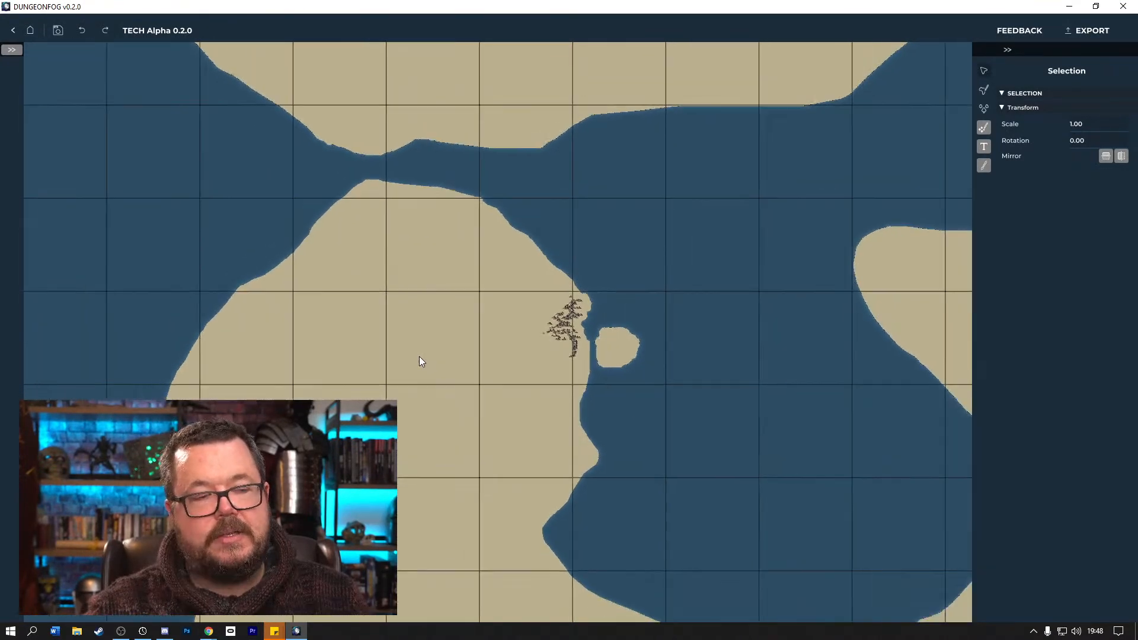
scroll(422, 356, "down", 5)
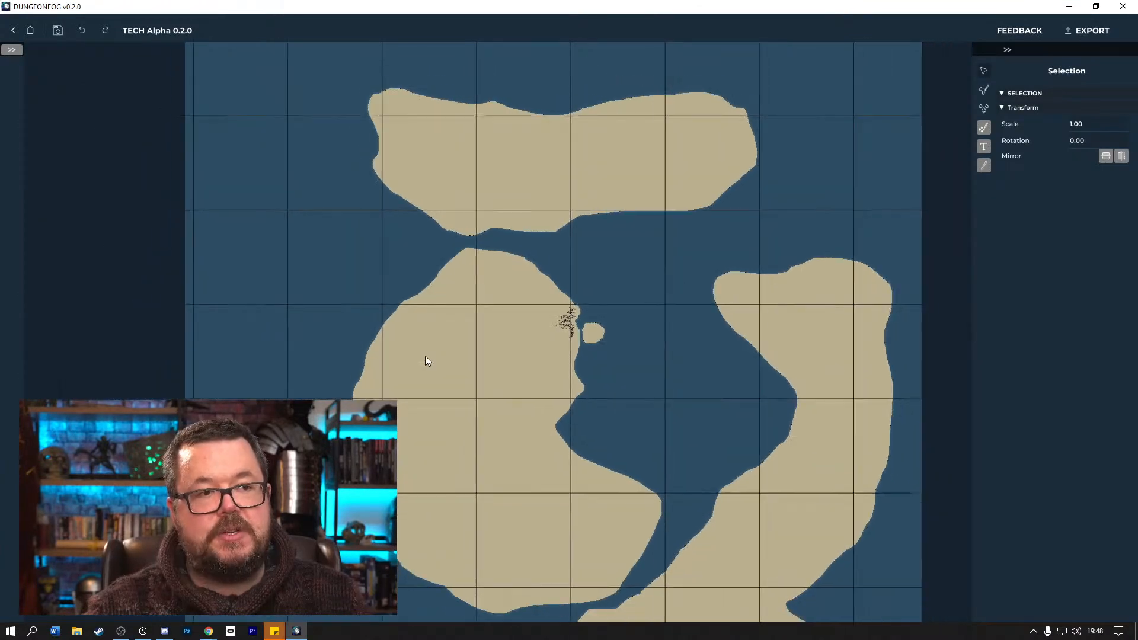
scroll(426, 360, "down", 1)
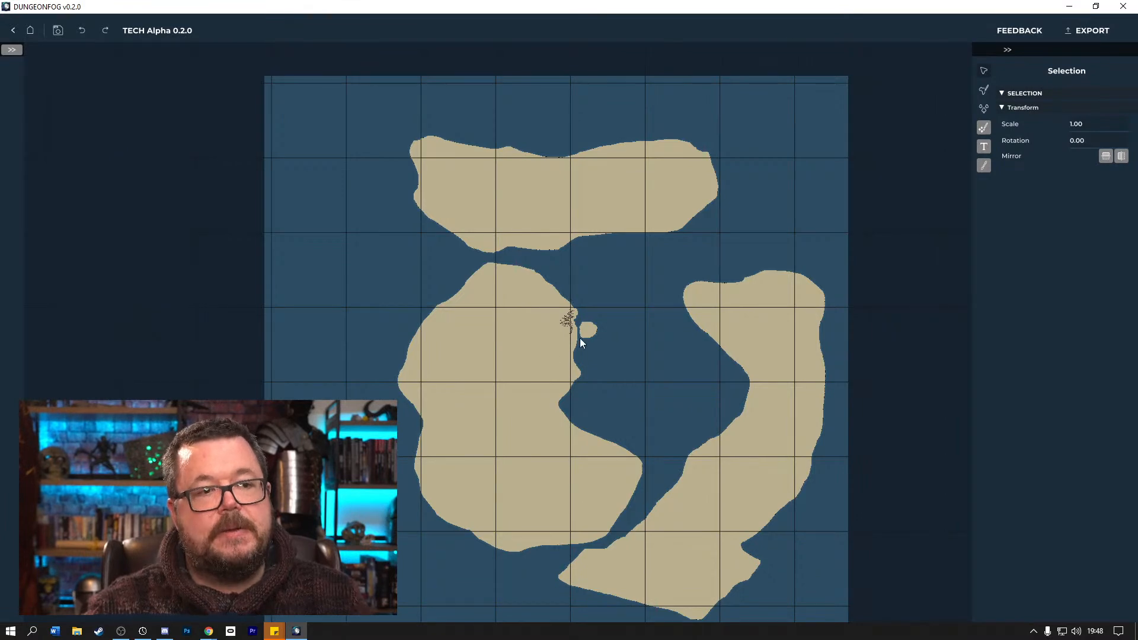
scroll(578, 337, "up", 2)
scroll(581, 330, "up", 5)
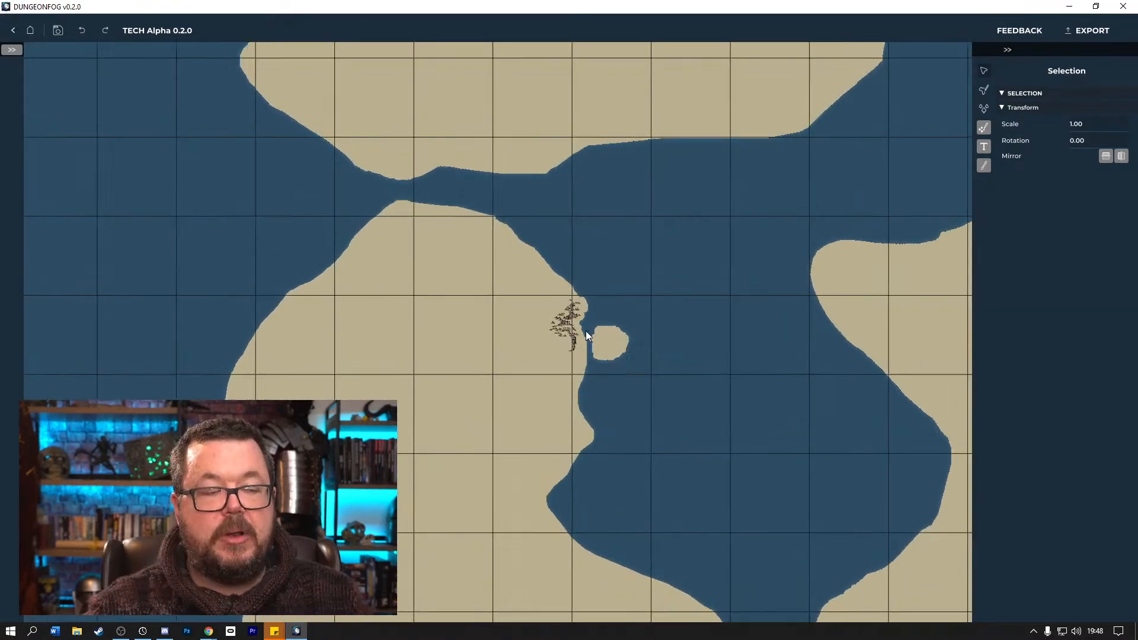
scroll(586, 332, "up", 5)
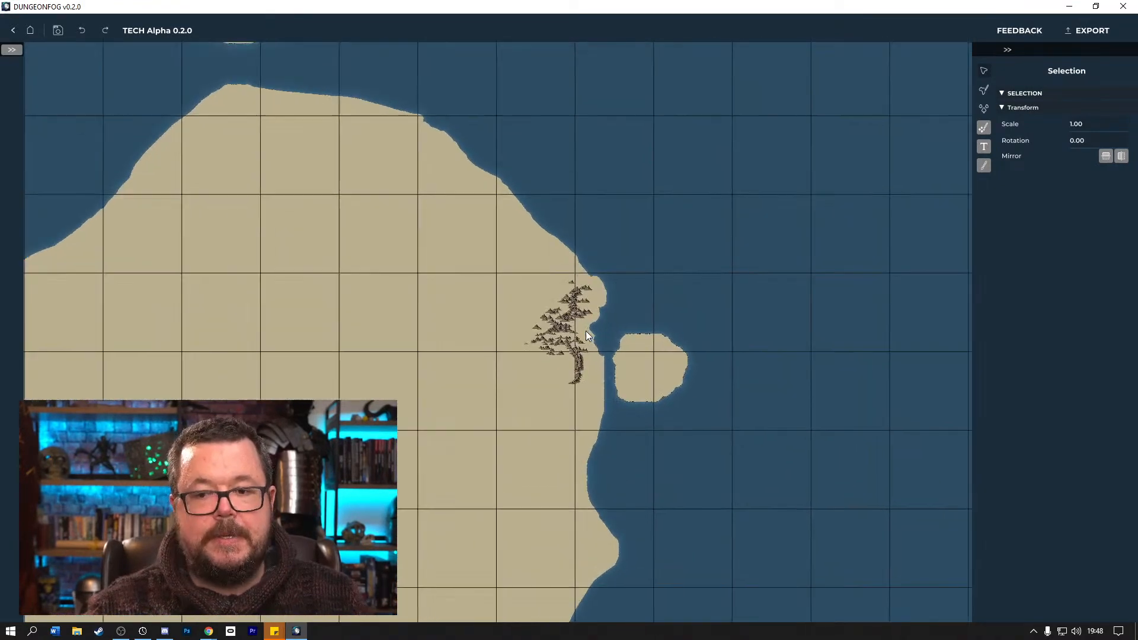
scroll(588, 336, "up", 2)
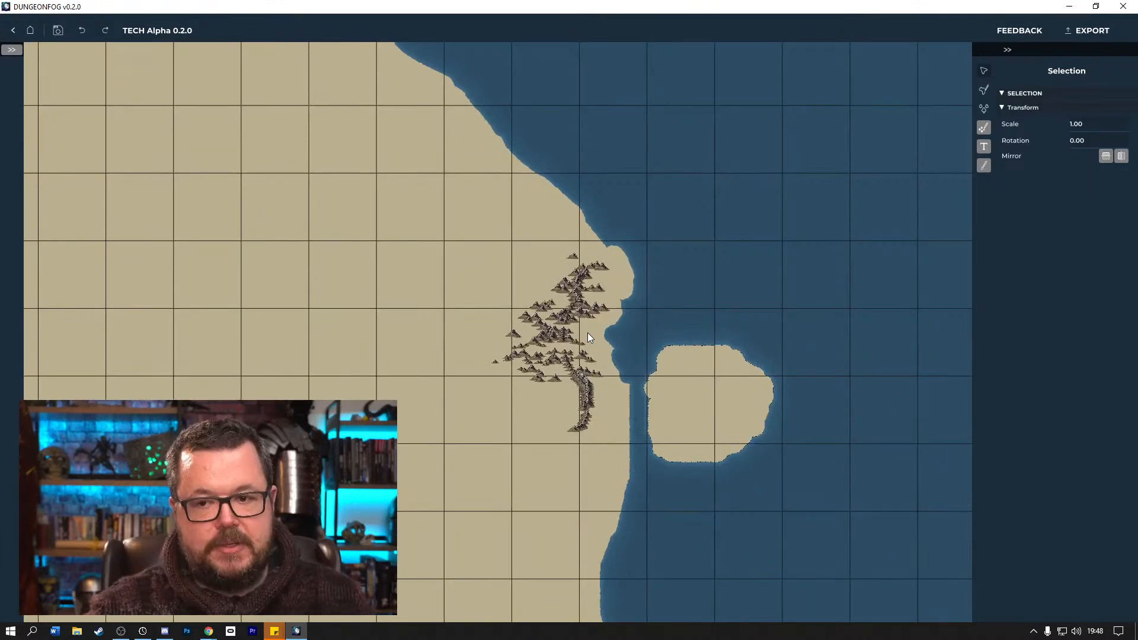
scroll(587, 339, "up", 1)
scroll(586, 338, "up", 5)
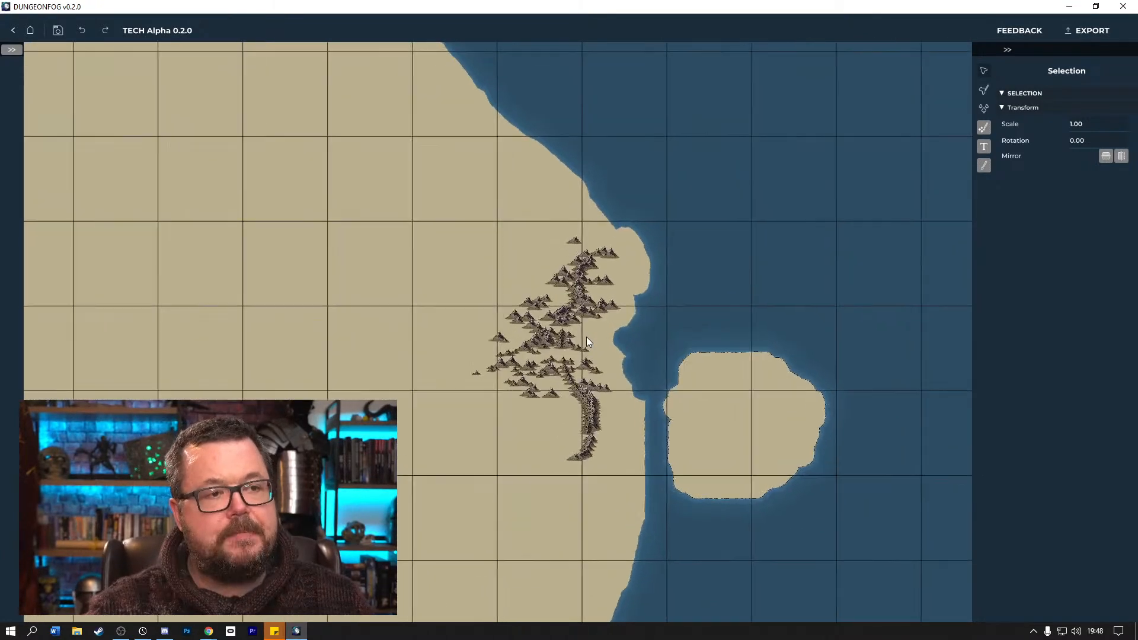
scroll(589, 339, "up", 5)
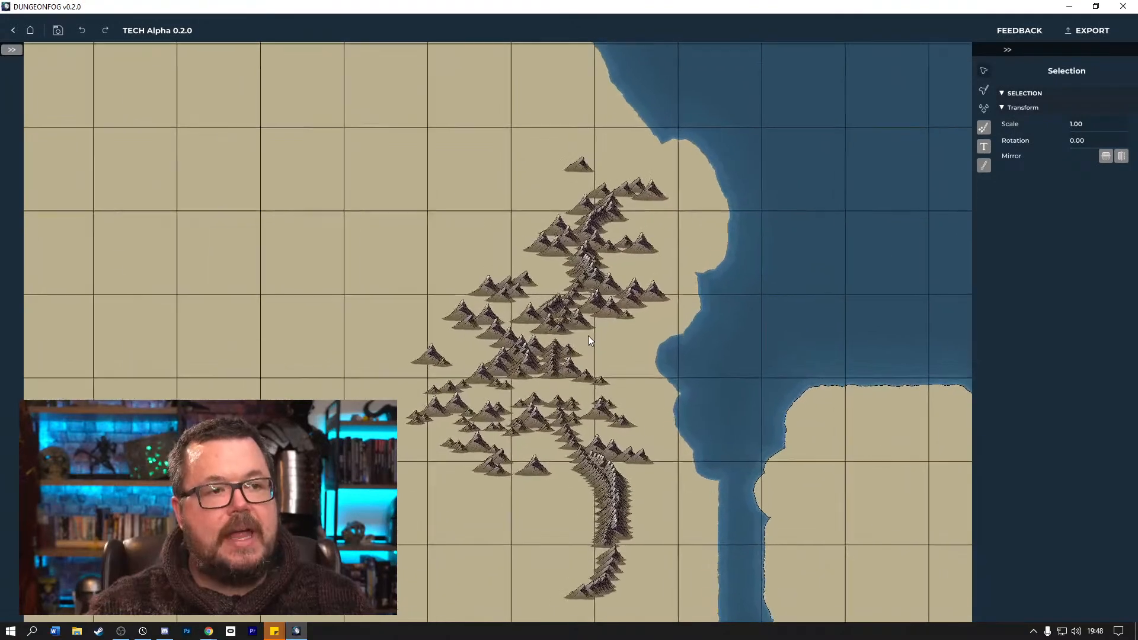
Shift a large mountain into the eastern cluster and move a small one from the short central column out to the northeast.
scroll(589, 341, "up", 2)
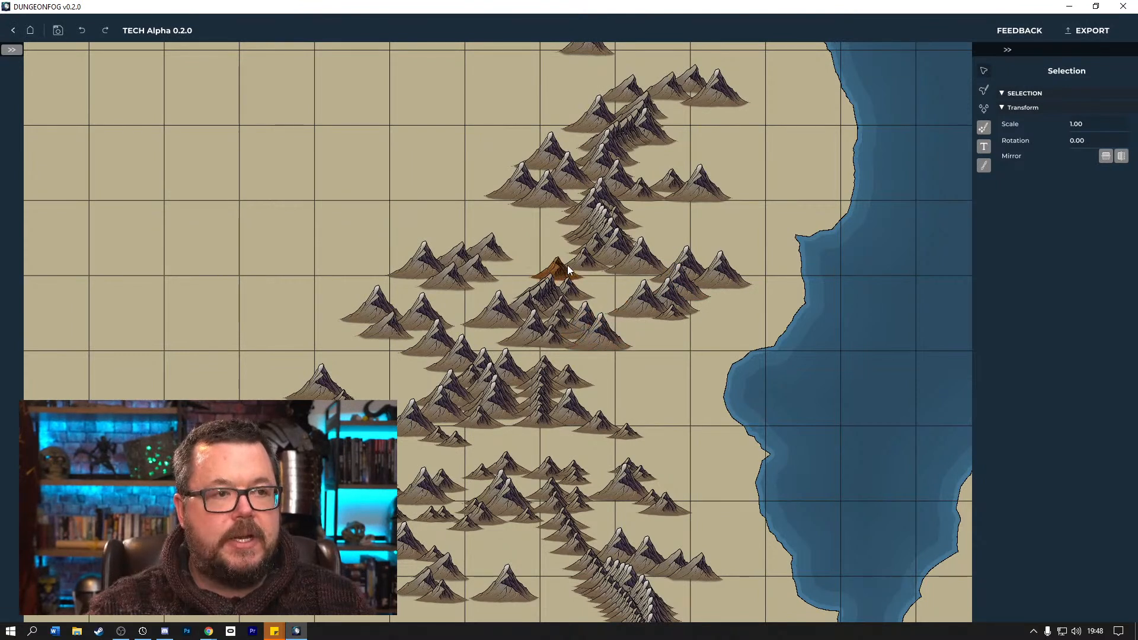
mouse_move(539, 272)
left_mouse_down()
mouse_move(550, 289)
mouse_move(541, 294)
left_mouse_up()
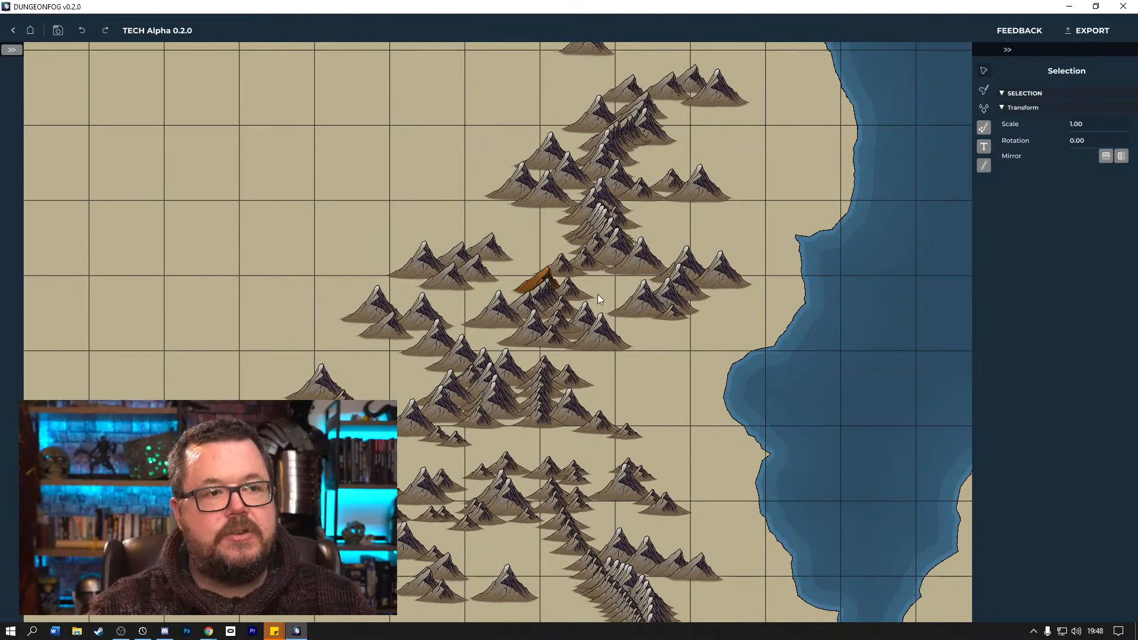
left_click_drag(633, 307, 686, 313)
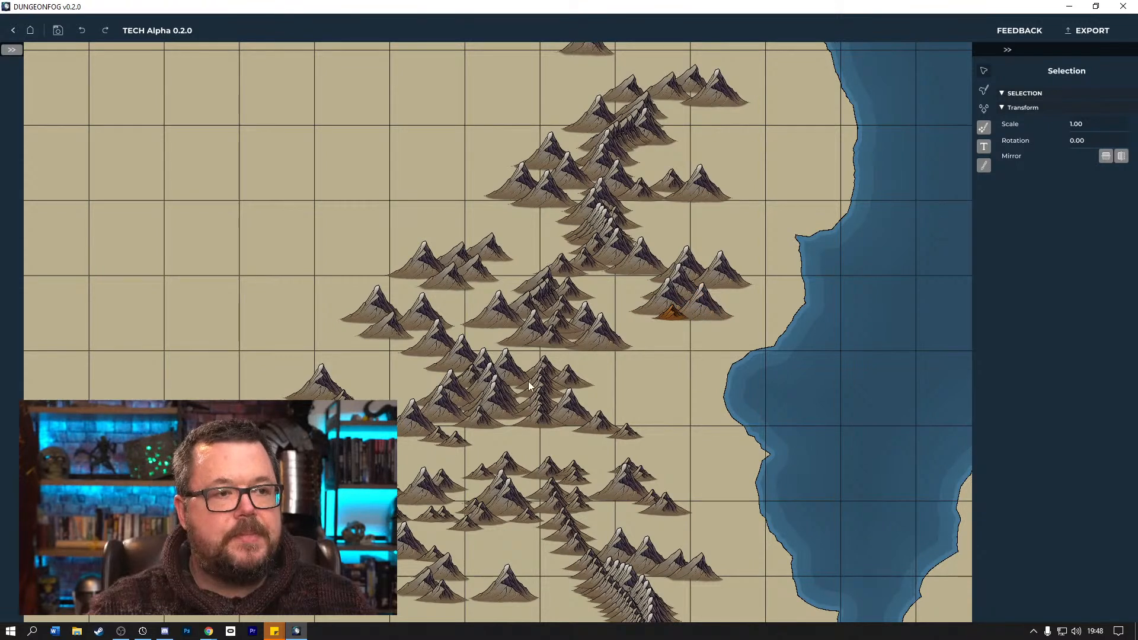
left_click_drag(540, 397, 644, 358)
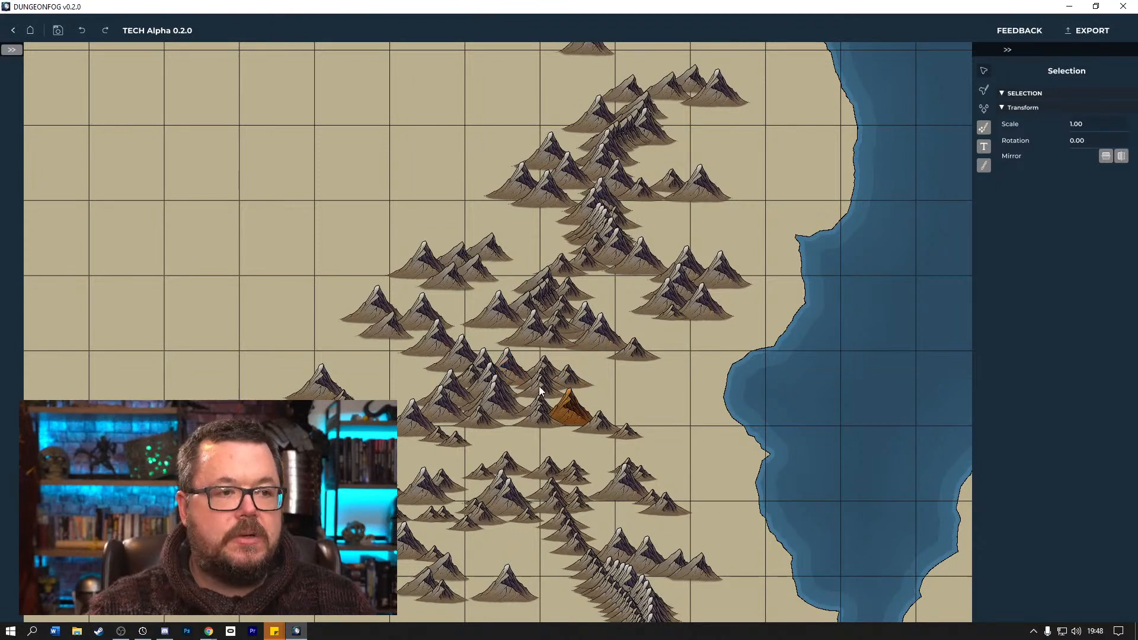
Move mountains from the central stack to the northwest cluster's western edge and to the west side of the northern group.
left_click_drag(604, 366, 413, 392)
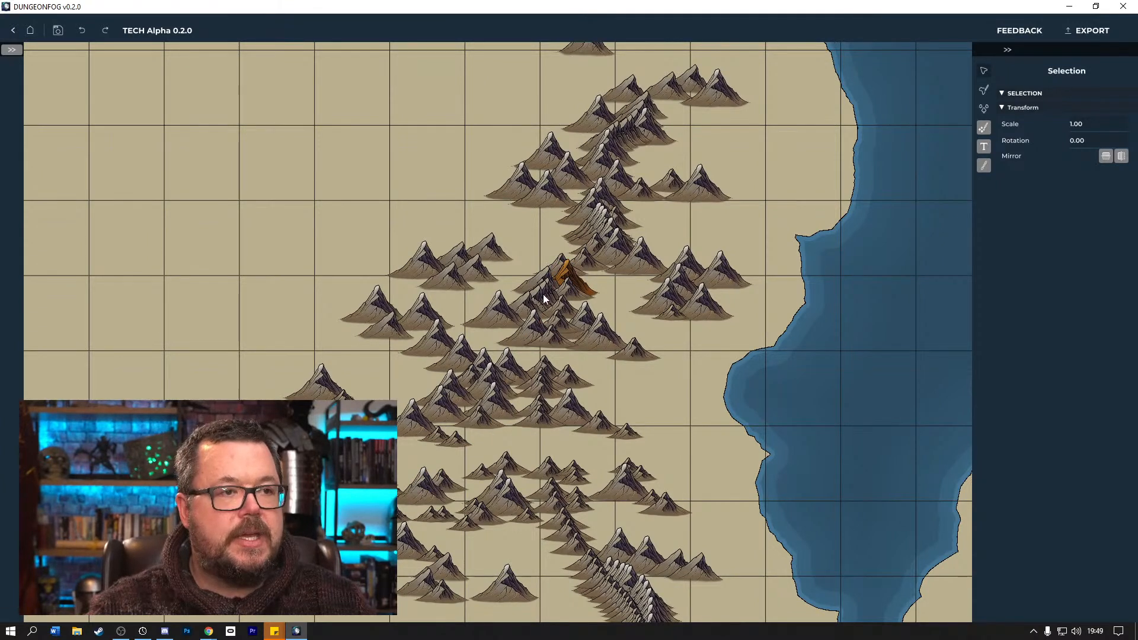
left_click_drag(540, 308, 399, 256)
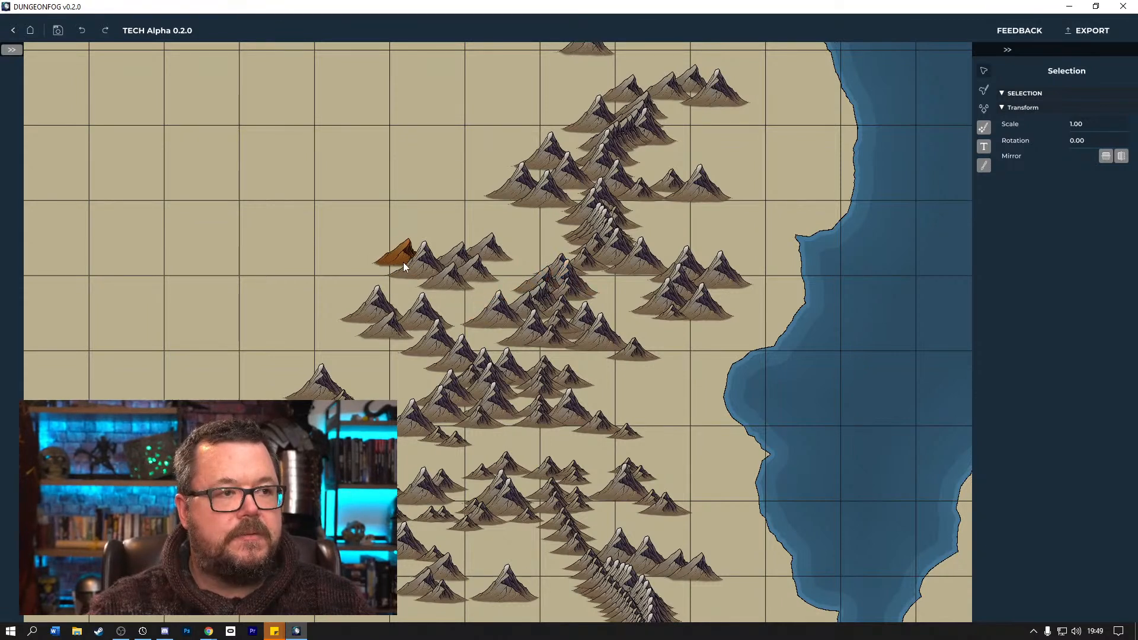
left_click_drag(481, 231, 496, 182)
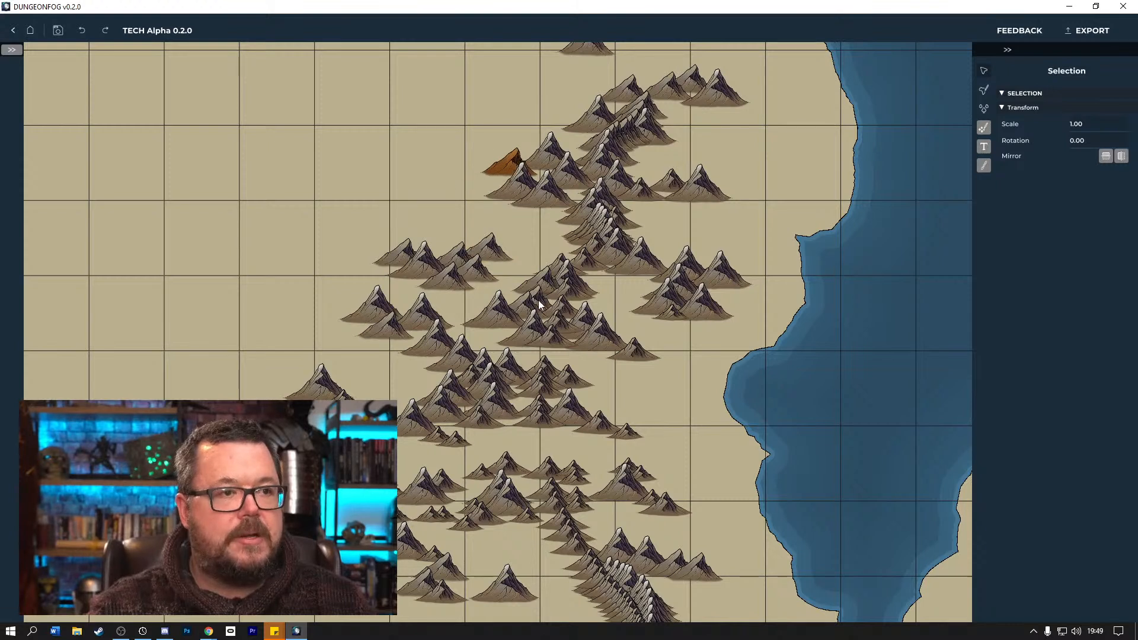
mouse_move(540, 289)
left_mouse_down()
mouse_move(539, 298)
mouse_move(545, 287)
left_mouse_up()
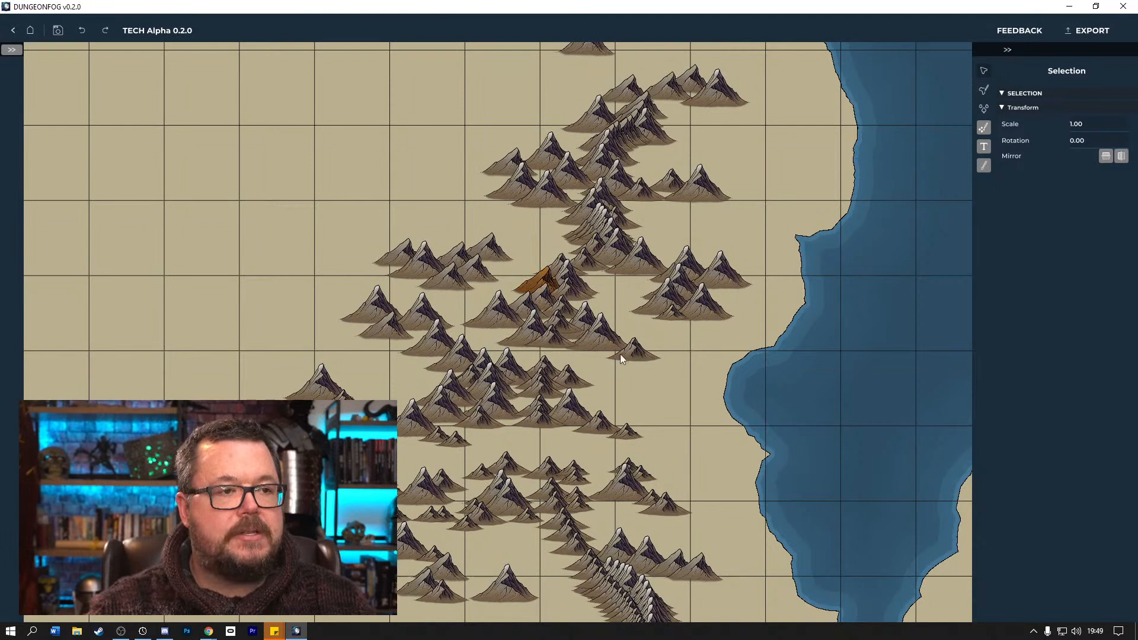
Move the main landmass slightly southwest beneath the mountain range.
left_click(784, 396)
mouse_move(749, 577)
left_mouse_down()
mouse_move(696, 580)
mouse_move(732, 584)
left_mouse_up()
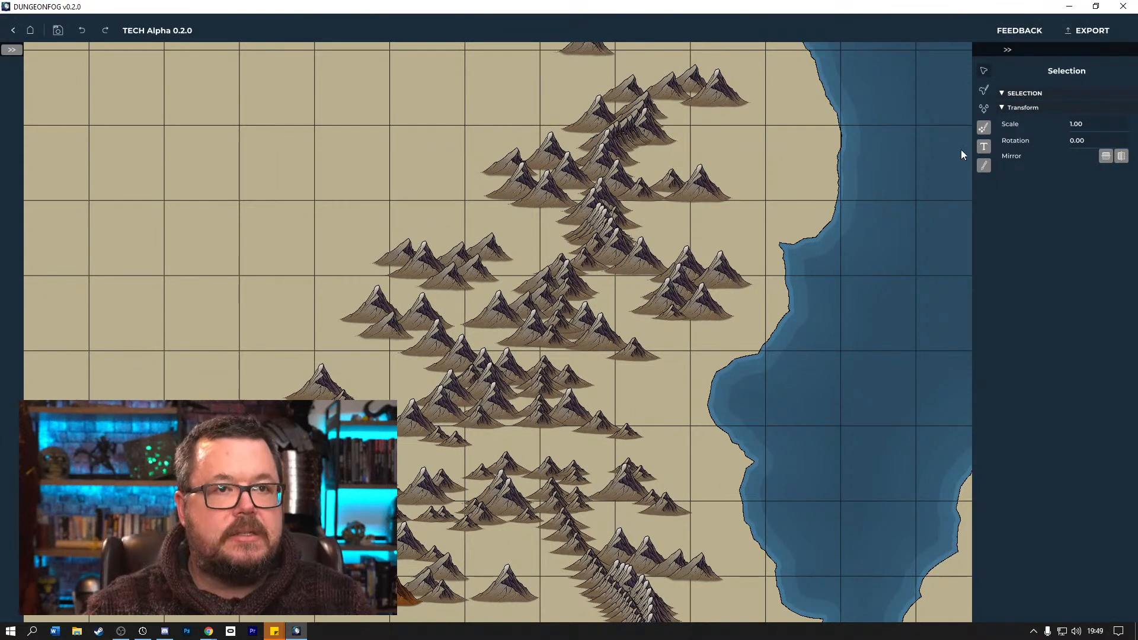
Set the landmass brush size to 1 and carve a river from the upper spine east to the coastal inlet.
left_click(985, 90)
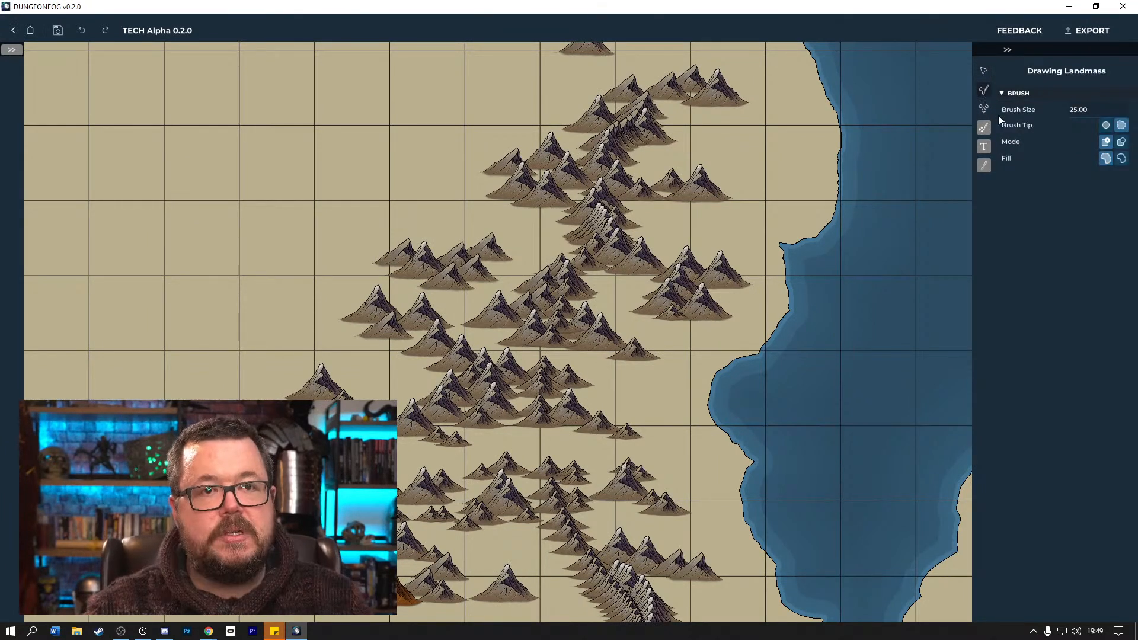
left_click(1121, 159)
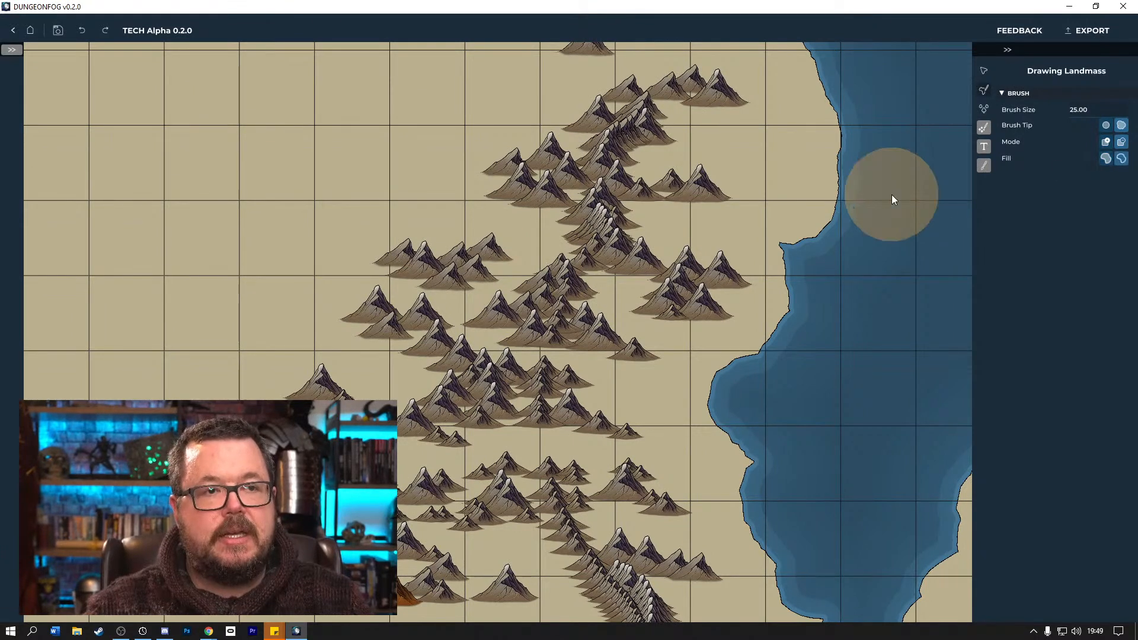
left_click(1070, 110)
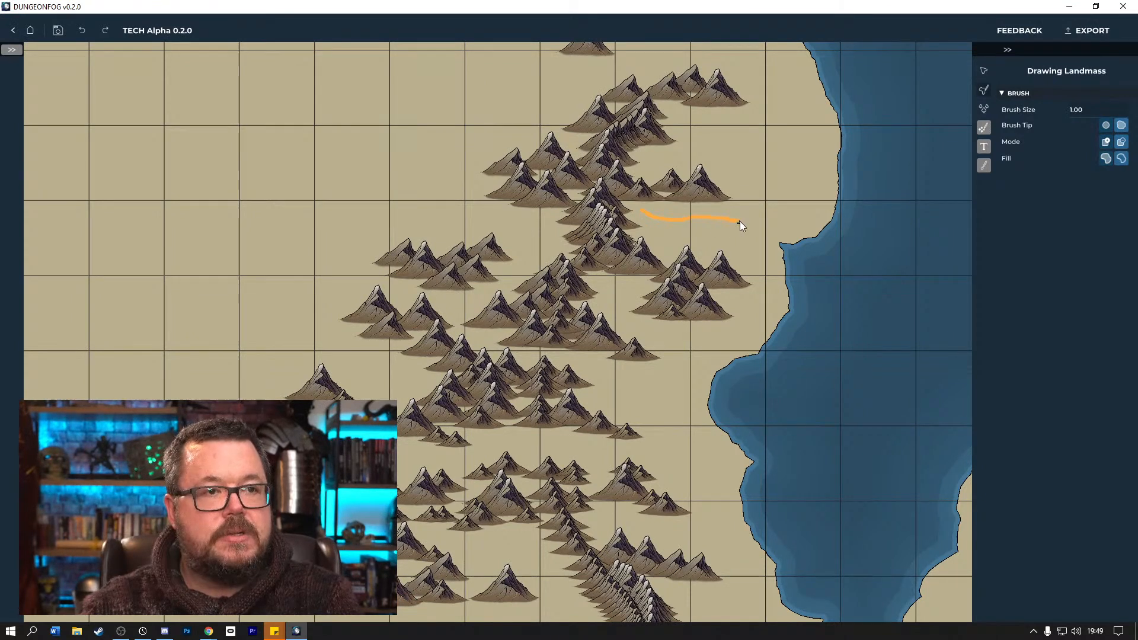
left_click_drag(755, 235, 781, 243)
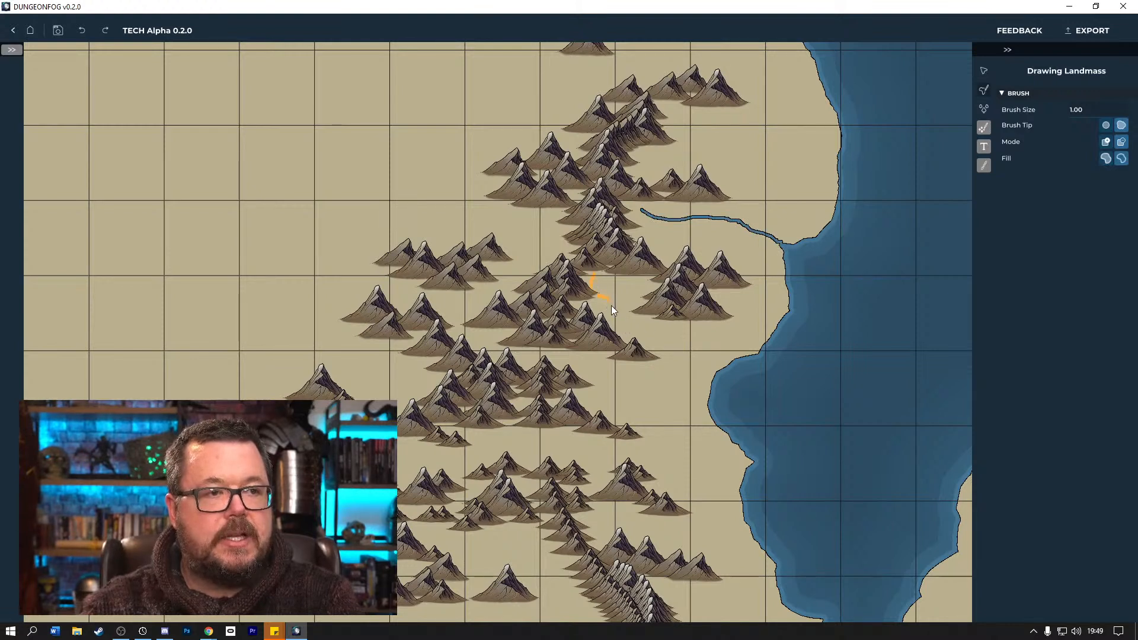
Carve three rivers from the central and southern mountains to the east coast, plus a forked river from the northern peaks.
left_click_drag(717, 372, 718, 373)
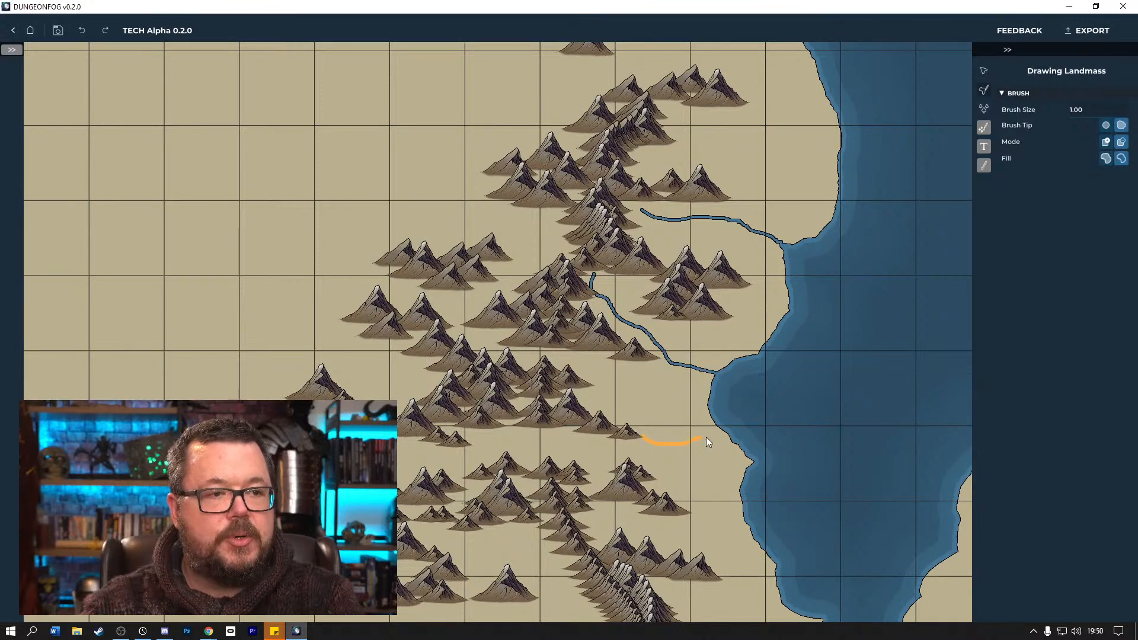
left_click_drag(721, 433, 722, 433)
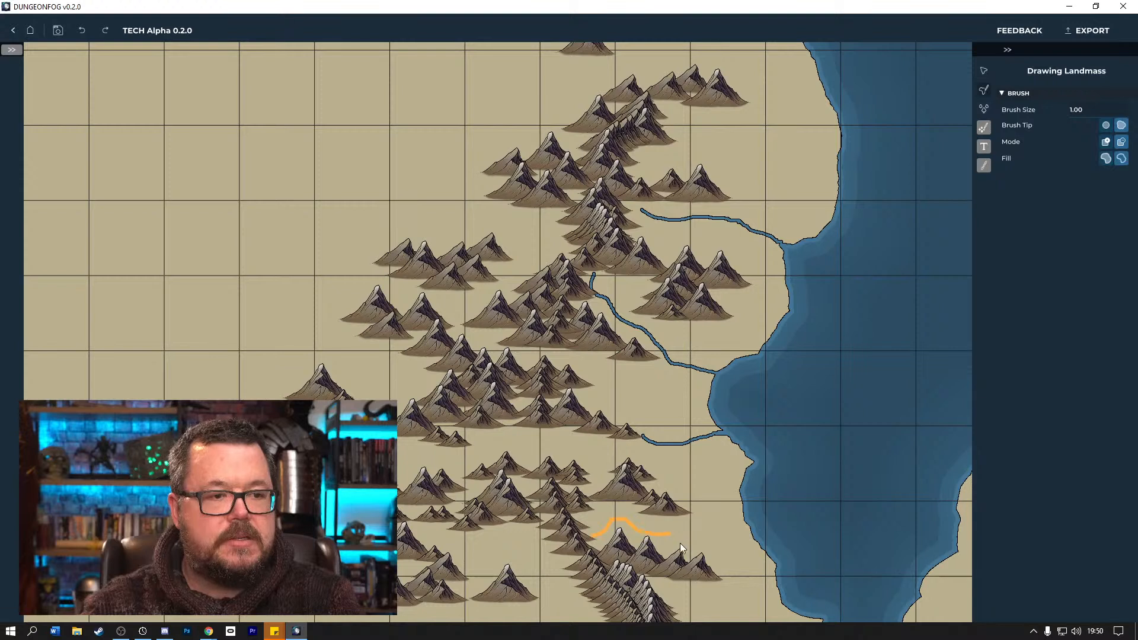
left_click_drag(777, 528, 778, 527)
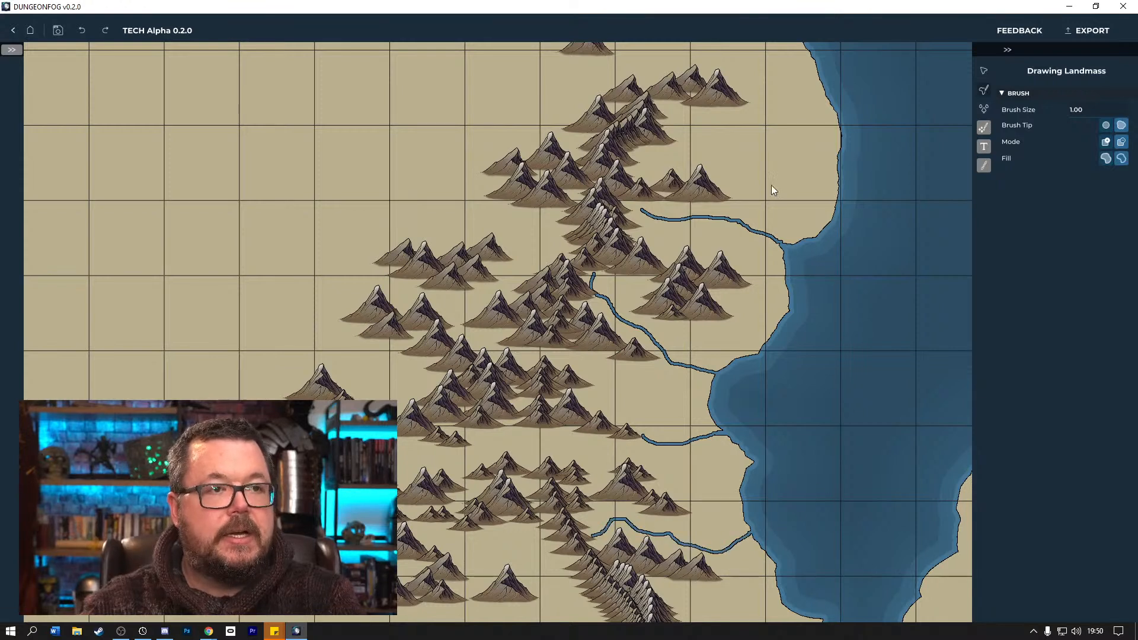
mouse_move(751, 102)
left_mouse_down()
mouse_move(773, 102)
mouse_move(840, 148)
left_mouse_up()
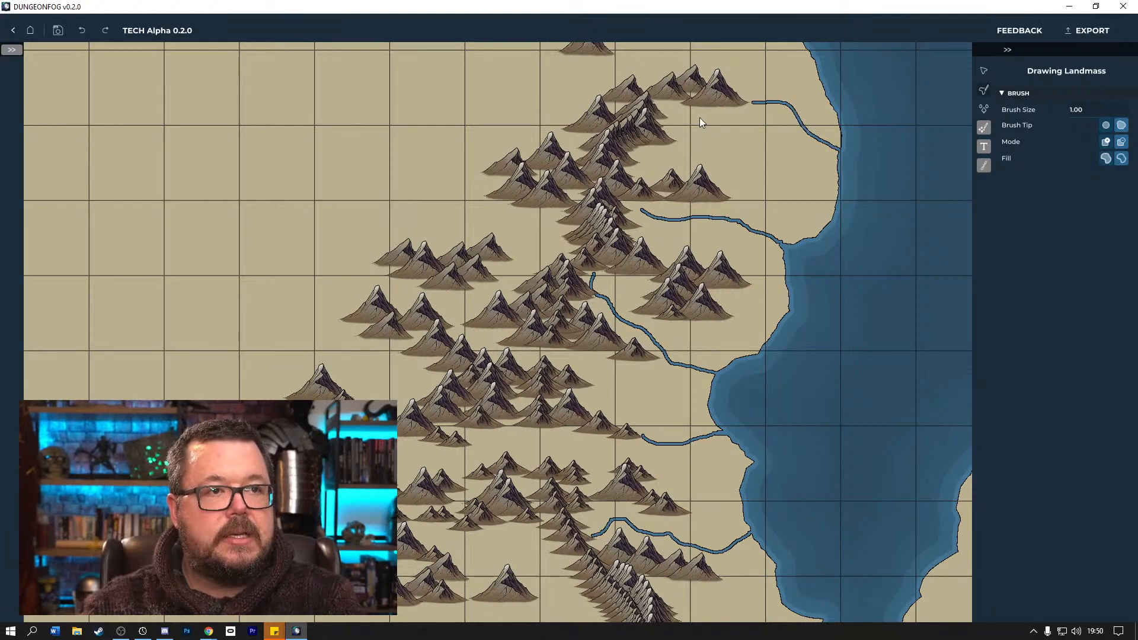
mouse_move(810, 136)
left_mouse_down()
mouse_move(839, 158)
mouse_move(820, 145)
mouse_move(838, 158)
mouse_move(830, 151)
left_mouse_up()
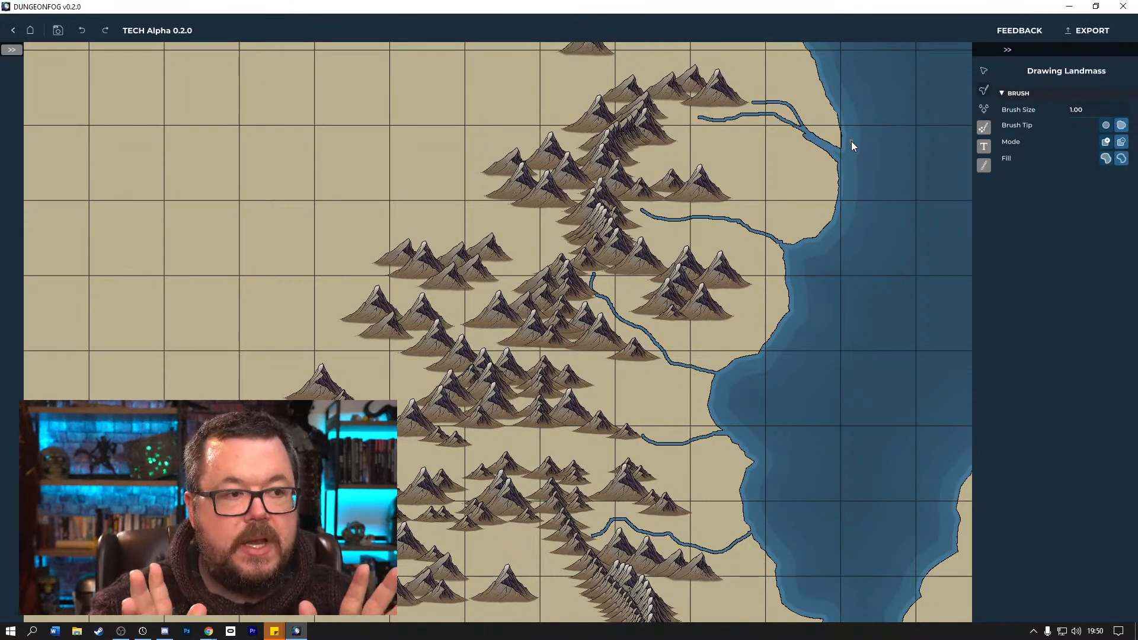
Switch to the Prop Brush and pick the three dark conifer props in turn, ending with Conifer 1, then close the prop picker.
left_click(983, 126)
left_click(1077, 151)
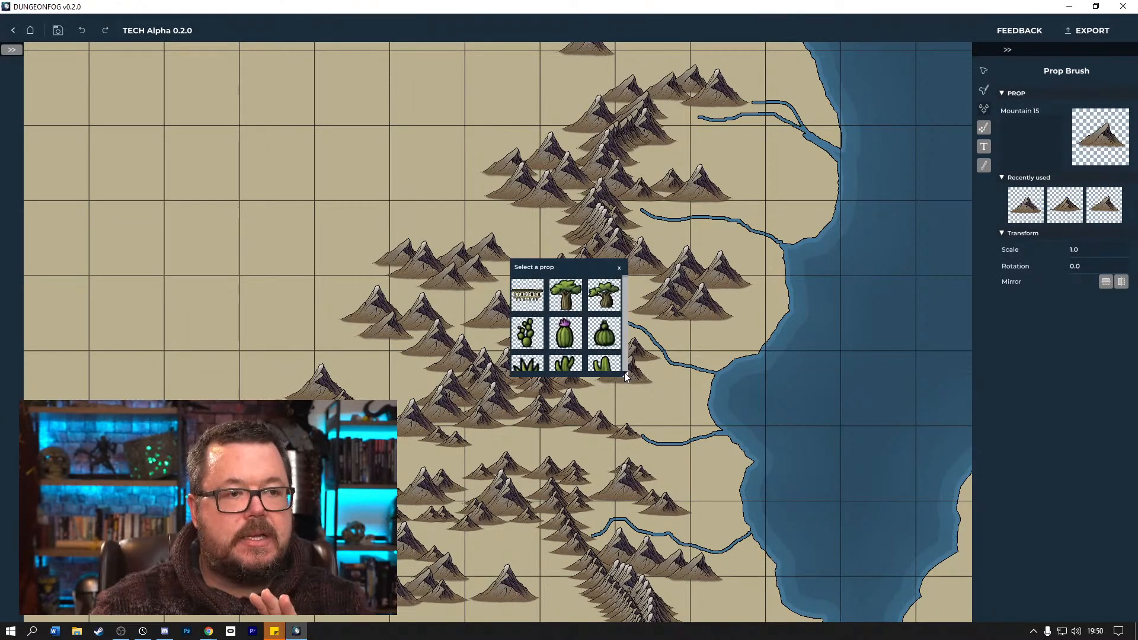
left_click_drag(624, 372, 864, 492)
left_click(687, 410)
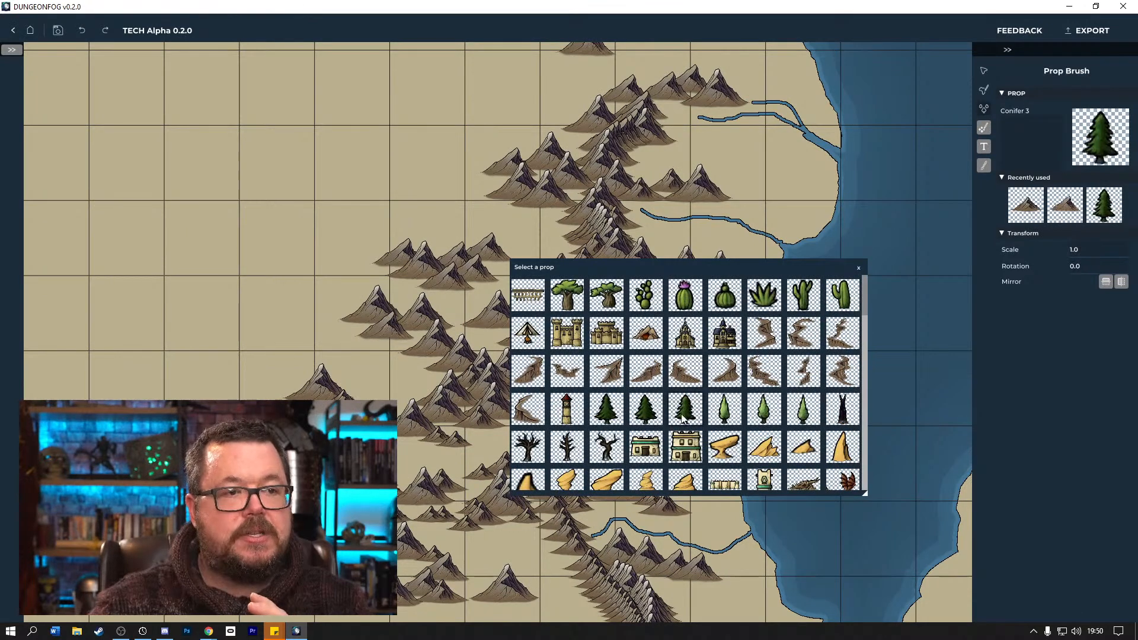
left_click_drag(768, 271, 1049, 328)
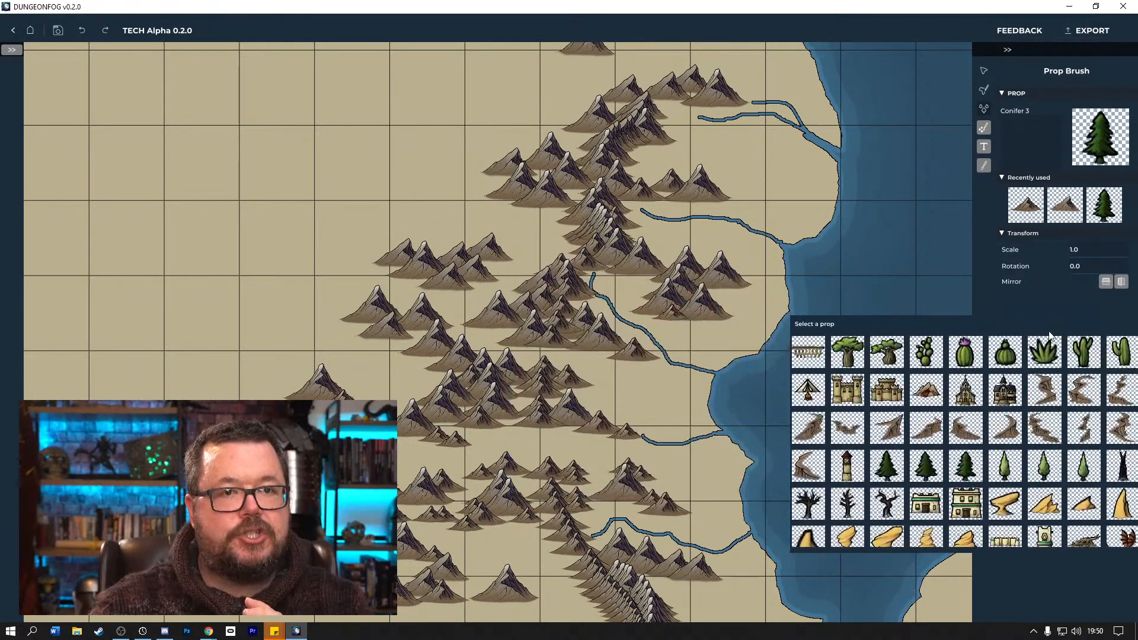
left_click(931, 470)
left_click(889, 468)
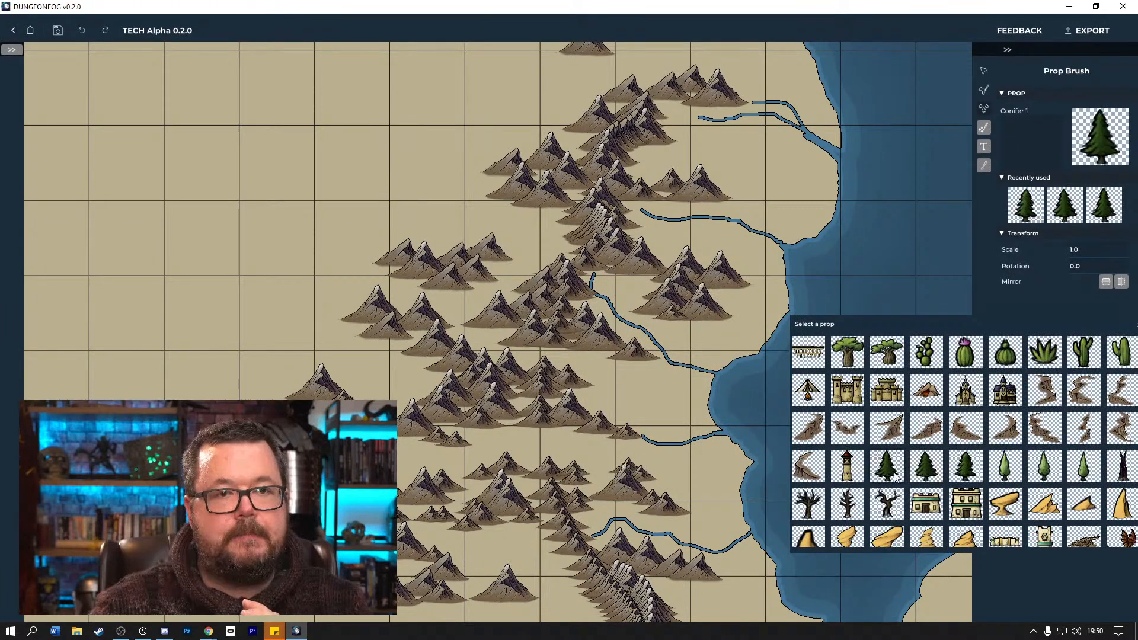
left_click_drag(988, 330, 898, 329)
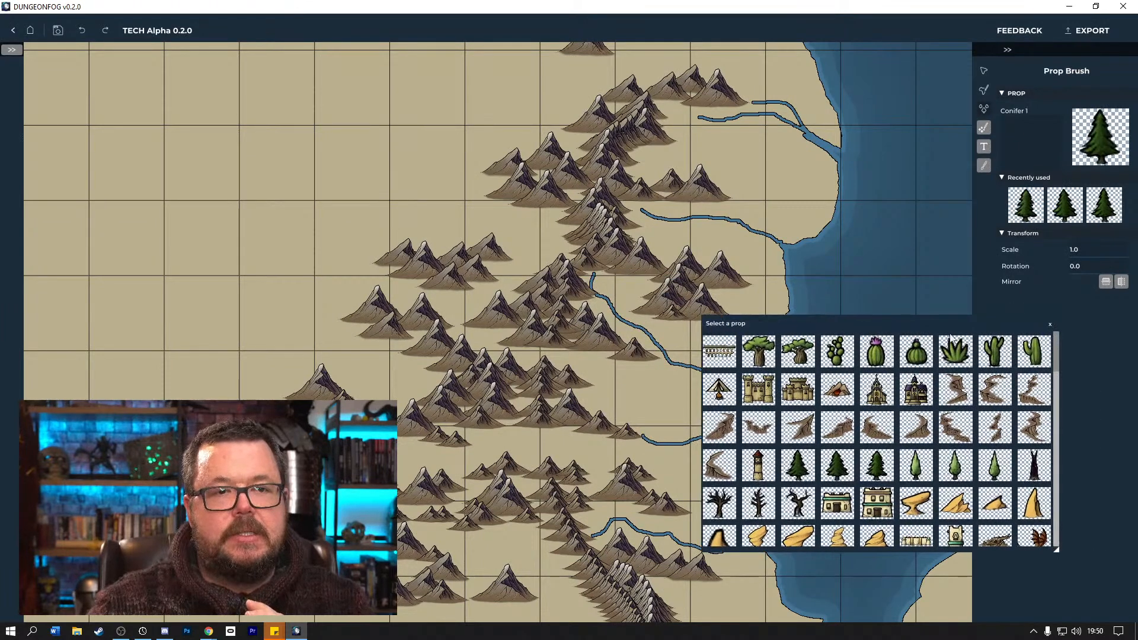
left_click(1050, 325)
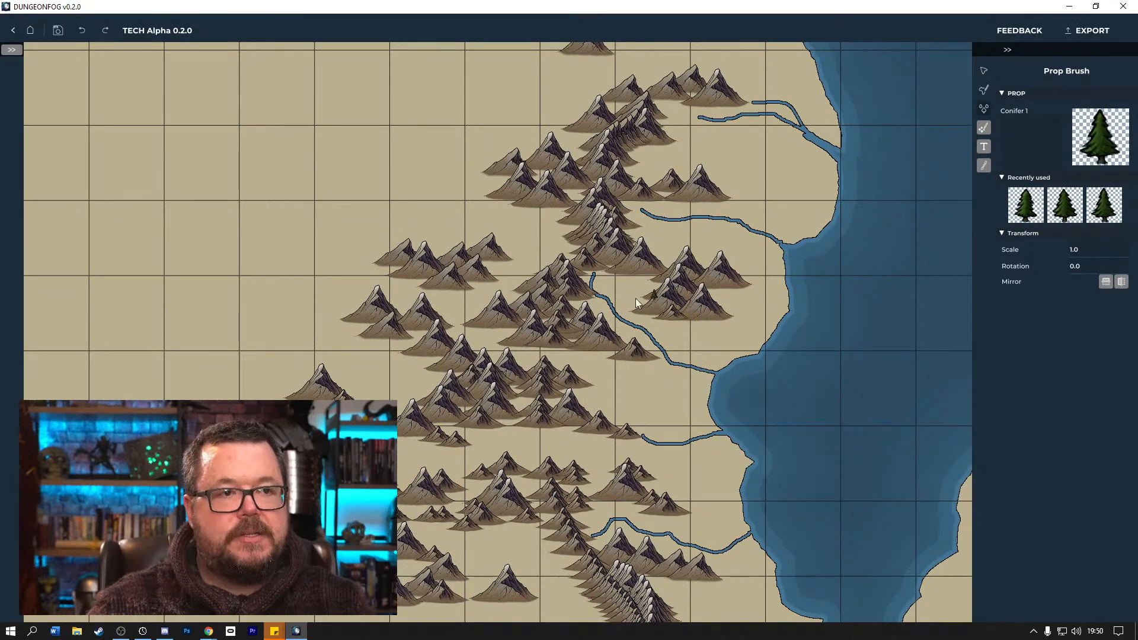
Paint conifer clusters around the central mountains, on both sides of the central river and down to the head of the river below.
mouse_move(632, 279)
left_mouse_down()
mouse_move(656, 290)
mouse_move(633, 295)
mouse_move(636, 305)
mouse_move(637, 286)
mouse_move(605, 274)
left_mouse_up()
mouse_move(676, 332)
left_mouse_down()
mouse_move(677, 348)
mouse_move(670, 332)
mouse_move(685, 325)
left_mouse_up()
mouse_move(628, 366)
left_mouse_down()
mouse_move(570, 352)
mouse_move(627, 362)
left_mouse_up()
left_click_drag(589, 405, 651, 432)
left_click_drag(550, 408, 594, 393)
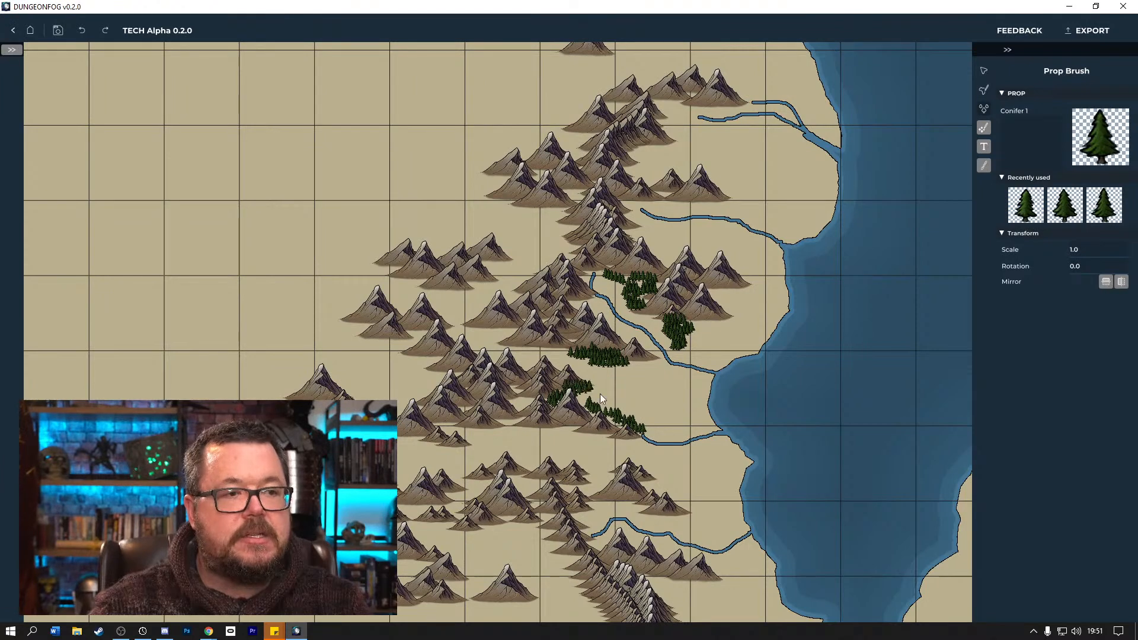
Paint conifer forests around the southern mountains, north of the southern river and at the eastern foothills below it.
mouse_move(603, 473)
left_mouse_down()
mouse_move(558, 490)
mouse_move(663, 483)
mouse_move(641, 479)
mouse_move(666, 482)
mouse_move(651, 490)
mouse_move(678, 501)
mouse_move(716, 494)
mouse_move(686, 522)
mouse_move(636, 512)
mouse_move(630, 500)
mouse_move(595, 492)
left_mouse_up()
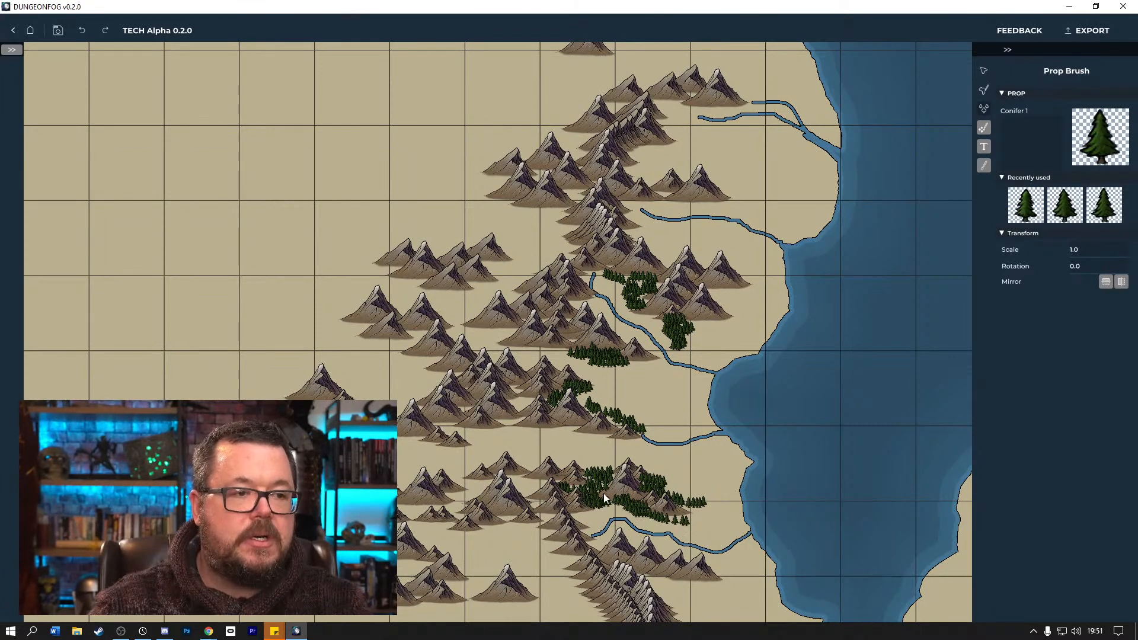
left_click(661, 556)
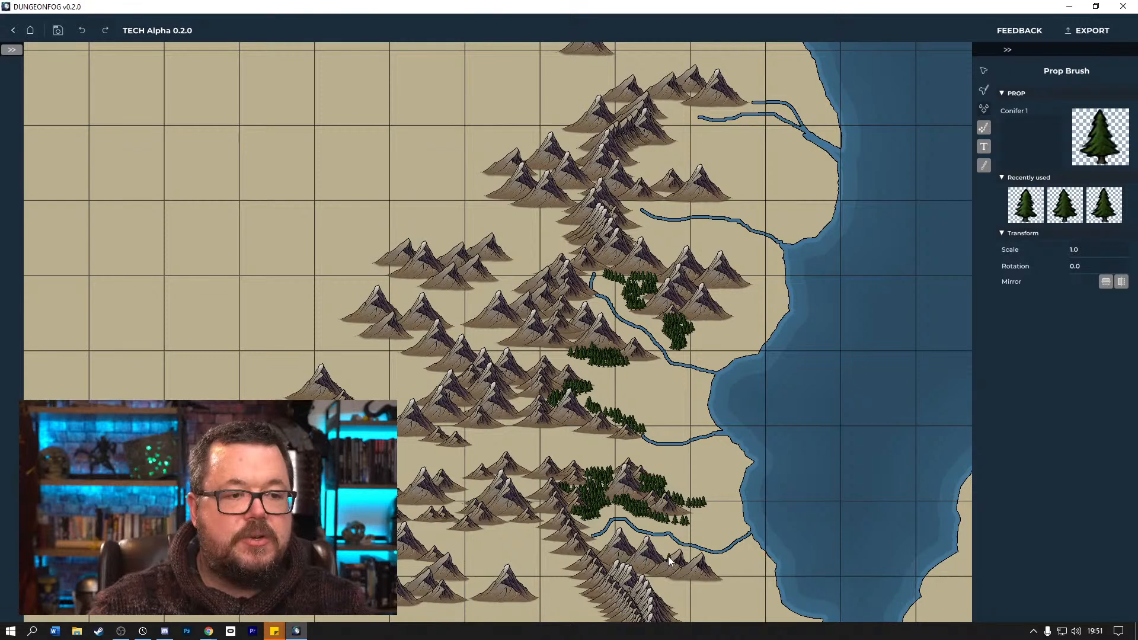
left_click_drag(674, 560, 735, 586)
Paint conifers between the central-west peaks and through the northern mountains, including the foothills beside both northern rivers.
mouse_move(499, 338)
left_mouse_down()
mouse_move(527, 337)
mouse_move(503, 312)
mouse_move(574, 324)
mouse_move(577, 340)
mouse_move(564, 342)
mouse_move(554, 265)
left_mouse_up()
mouse_move(627, 235)
left_mouse_down()
mouse_move(618, 196)
mouse_move(740, 202)
left_mouse_up()
mouse_move(645, 149)
left_mouse_down()
mouse_move(680, 142)
mouse_move(649, 101)
mouse_move(696, 96)
mouse_move(659, 116)
mouse_move(641, 158)
mouse_move(619, 159)
mouse_move(643, 179)
mouse_move(745, 176)
left_mouse_up()
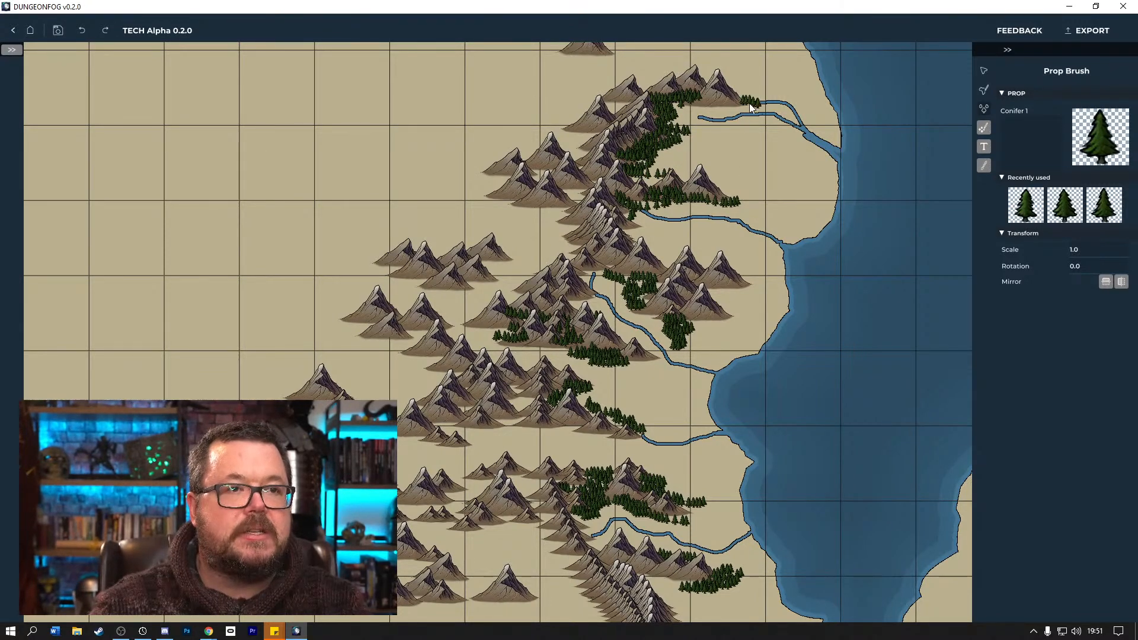
left_click_drag(737, 99, 723, 86)
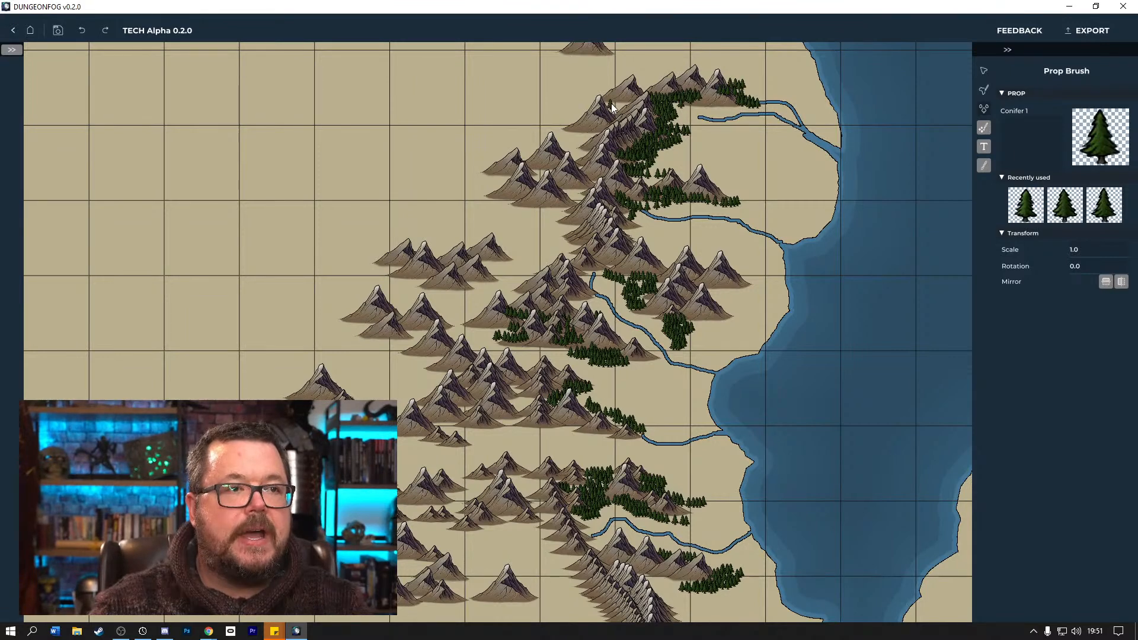
mouse_move(615, 104)
left_mouse_down()
mouse_move(604, 126)
mouse_move(577, 142)
mouse_move(593, 148)
mouse_move(559, 158)
left_mouse_up()
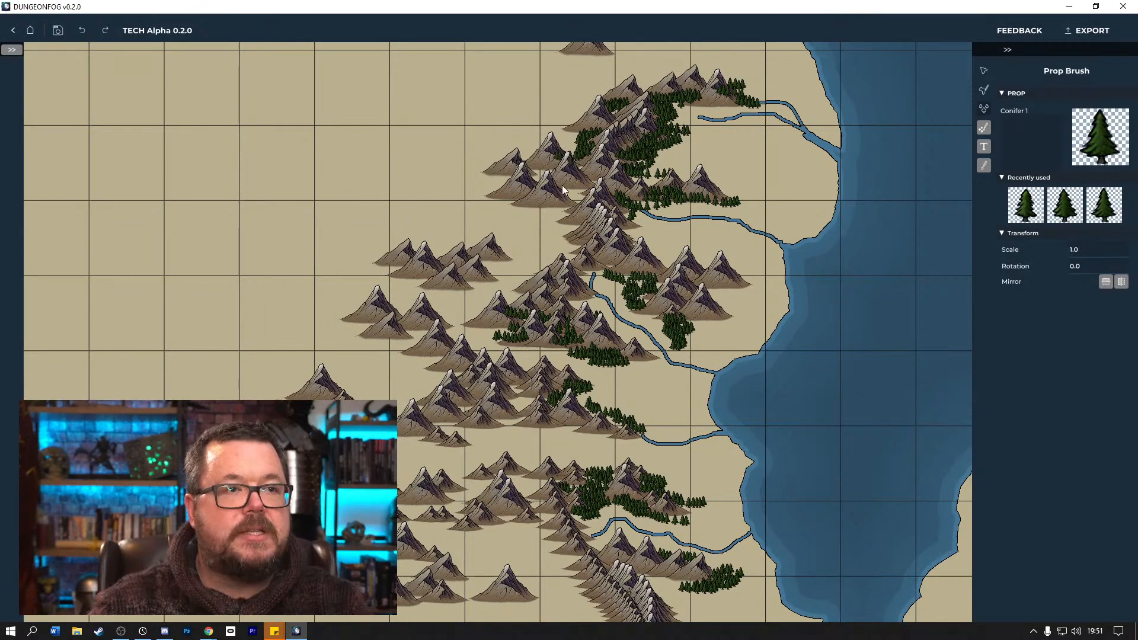
Extend the central forests southeast to the river, fill the mountain valley south of them and thicken the trees beside the river's source.
mouse_move(572, 308)
left_mouse_down()
mouse_move(597, 308)
mouse_move(580, 304)
mouse_move(613, 333)
mouse_move(612, 374)
mouse_move(672, 370)
mouse_move(653, 370)
mouse_move(670, 391)
left_mouse_up()
mouse_move(504, 393)
left_mouse_down()
mouse_move(538, 398)
mouse_move(513, 404)
mouse_move(522, 409)
mouse_move(540, 399)
mouse_move(524, 406)
mouse_move(526, 389)
mouse_move(505, 383)
mouse_move(504, 416)
mouse_move(528, 419)
mouse_move(497, 420)
mouse_move(609, 441)
mouse_move(587, 450)
left_mouse_up()
left_click(1065, 213)
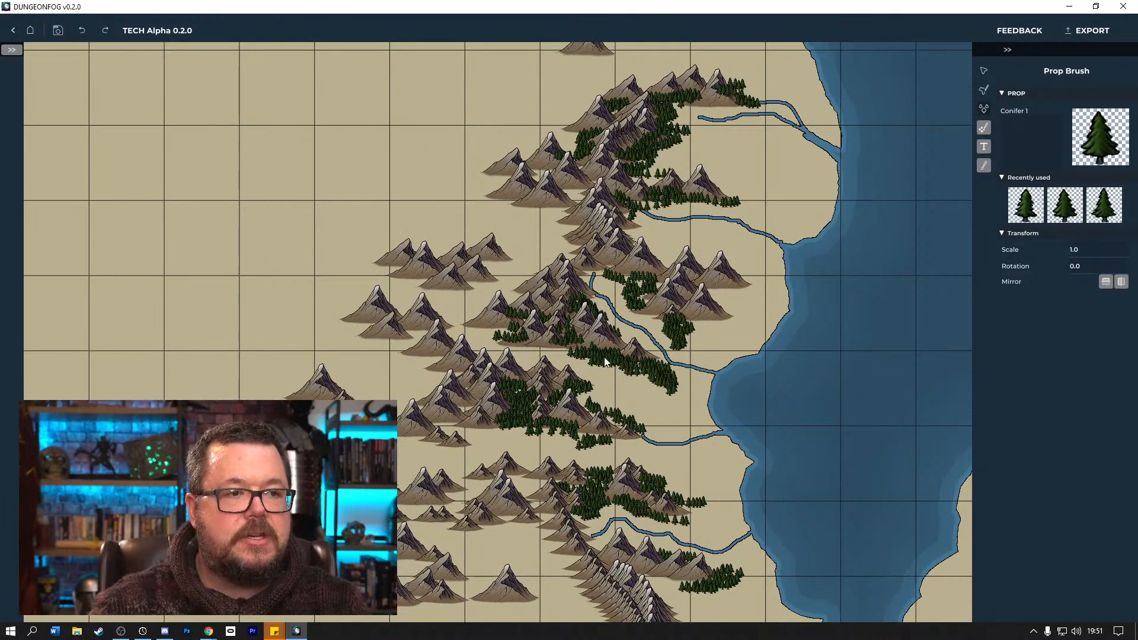
left_click_drag(564, 346, 482, 329)
mouse_move(617, 284)
left_mouse_down()
mouse_move(660, 288)
mouse_move(600, 275)
mouse_move(620, 281)
mouse_move(620, 305)
mouse_move(645, 309)
left_mouse_up()
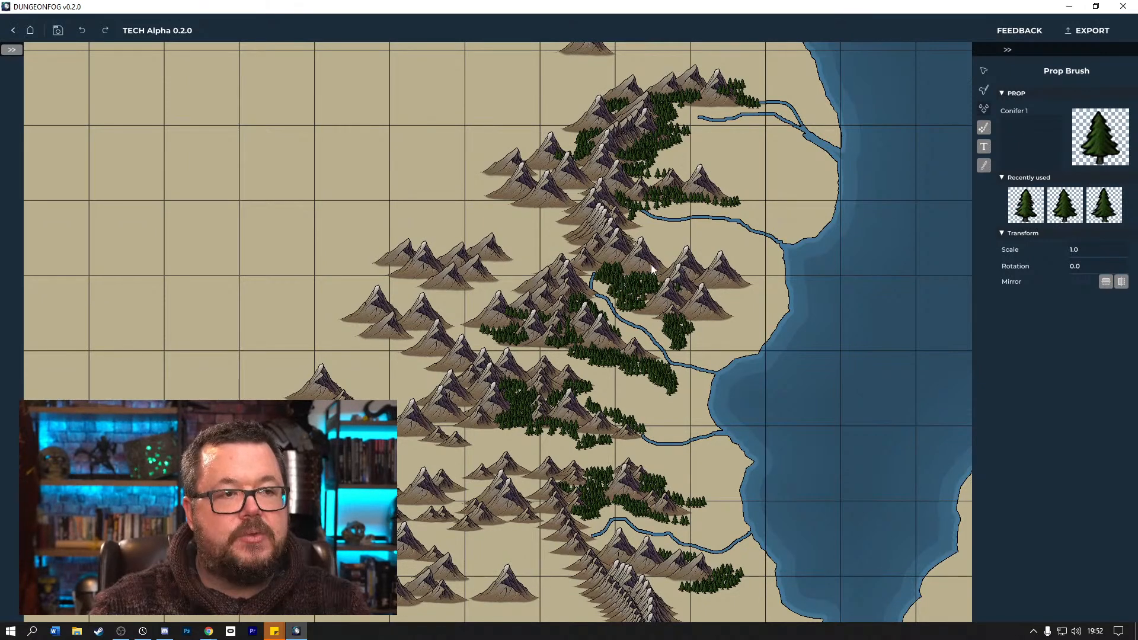
Thicken the northern forests and fill in more conifers on the spine's western side, the central valley and the southern foothills.
left_click_drag(675, 207, 742, 201)
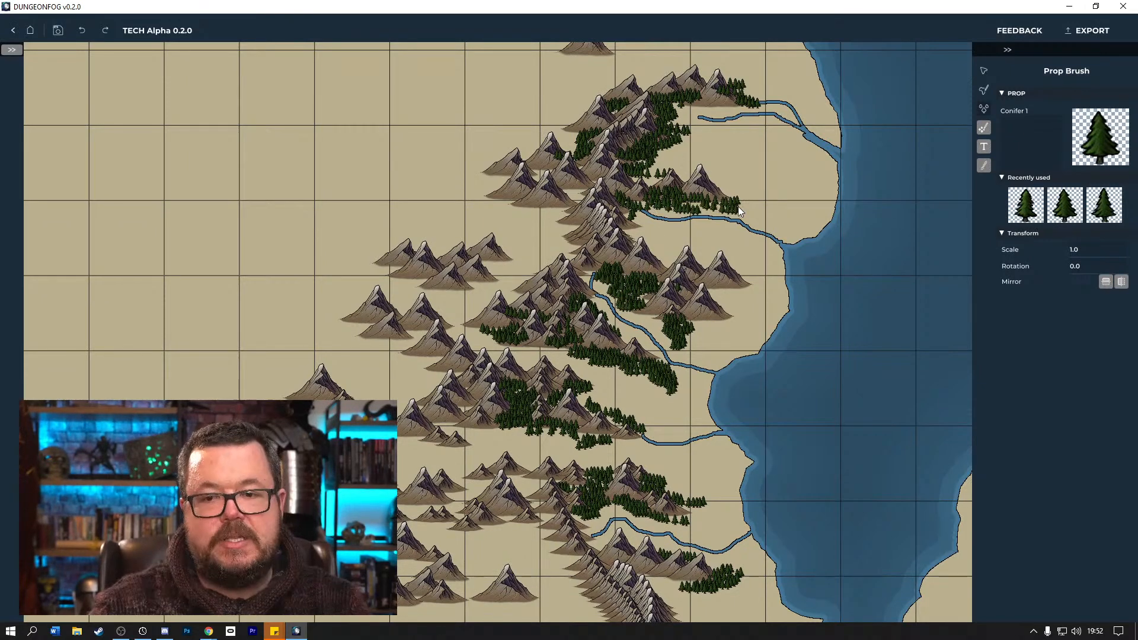
mouse_move(663, 169)
left_mouse_down()
mouse_move(639, 180)
mouse_move(642, 160)
mouse_move(687, 152)
mouse_move(674, 130)
mouse_move(690, 121)
mouse_move(667, 107)
mouse_move(731, 115)
mouse_move(747, 99)
mouse_move(735, 92)
mouse_move(753, 85)
mouse_move(696, 73)
mouse_move(562, 163)
mouse_move(587, 133)
mouse_move(576, 138)
mouse_move(555, 171)
mouse_move(586, 195)
mouse_move(568, 199)
mouse_move(566, 183)
mouse_move(553, 182)
mouse_move(585, 199)
mouse_move(543, 211)
mouse_move(554, 215)
mouse_move(552, 243)
mouse_move(560, 261)
left_mouse_up()
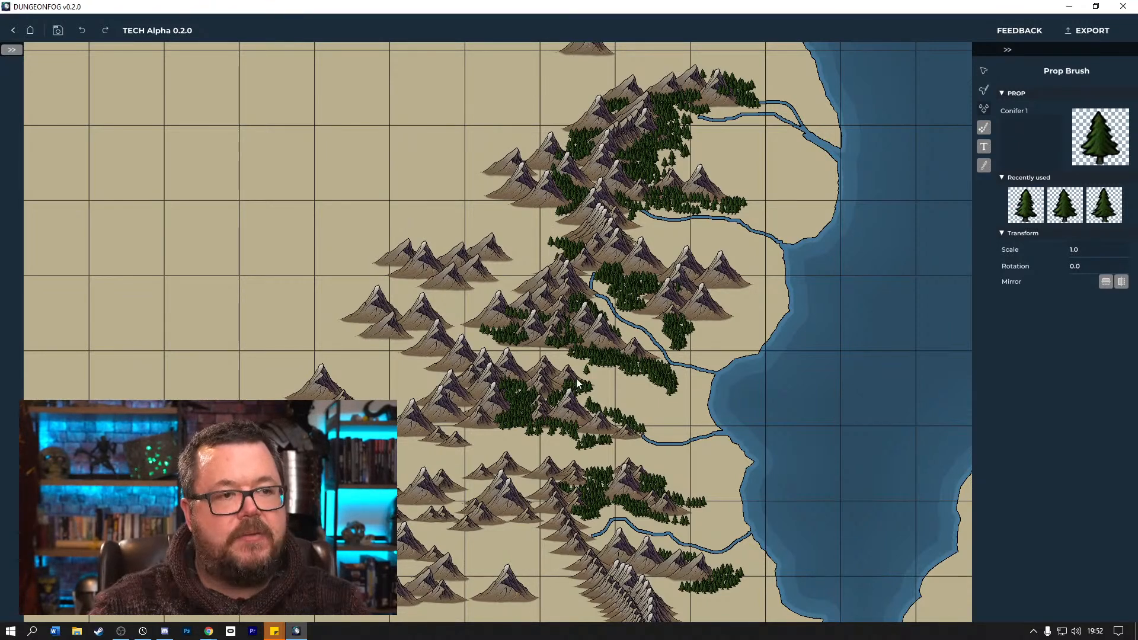
mouse_move(535, 346)
left_mouse_down()
mouse_move(542, 379)
mouse_move(525, 385)
mouse_move(520, 428)
mouse_move(612, 438)
mouse_move(582, 443)
left_mouse_up()
mouse_move(688, 471)
left_mouse_down()
mouse_move(687, 513)
mouse_move(668, 515)
mouse_move(712, 519)
mouse_move(708, 587)
mouse_move(728, 606)
mouse_move(735, 595)
mouse_move(736, 574)
mouse_move(662, 576)
left_mouse_up()
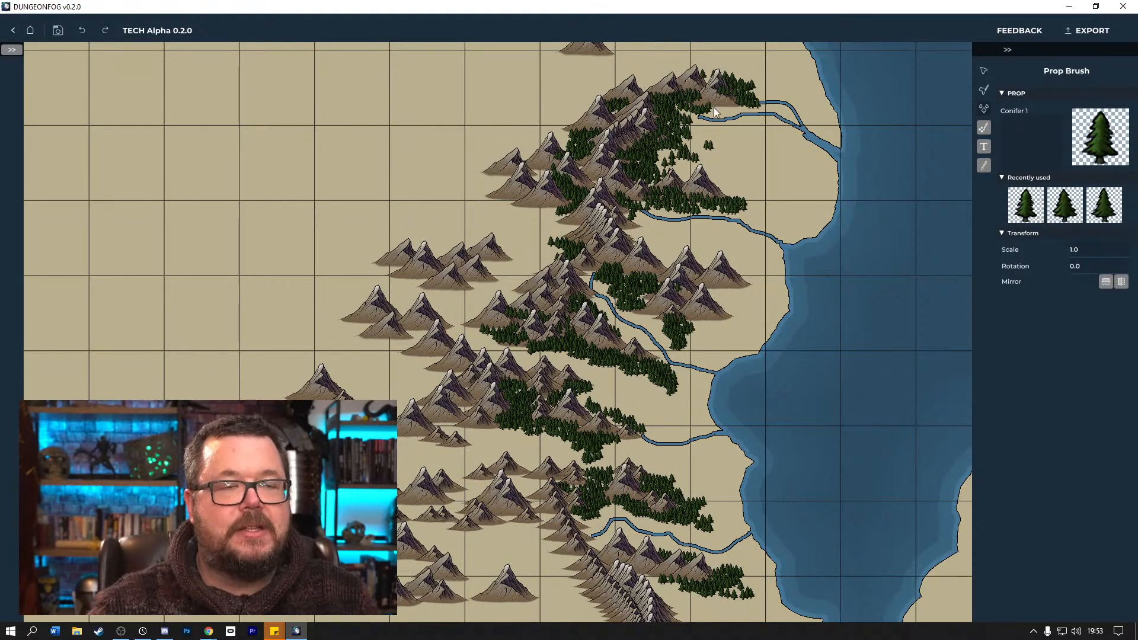
Scatter single conifers at the northeastern forest edge, east of the central mountains and at the tip of the central forest.
left_click(756, 88)
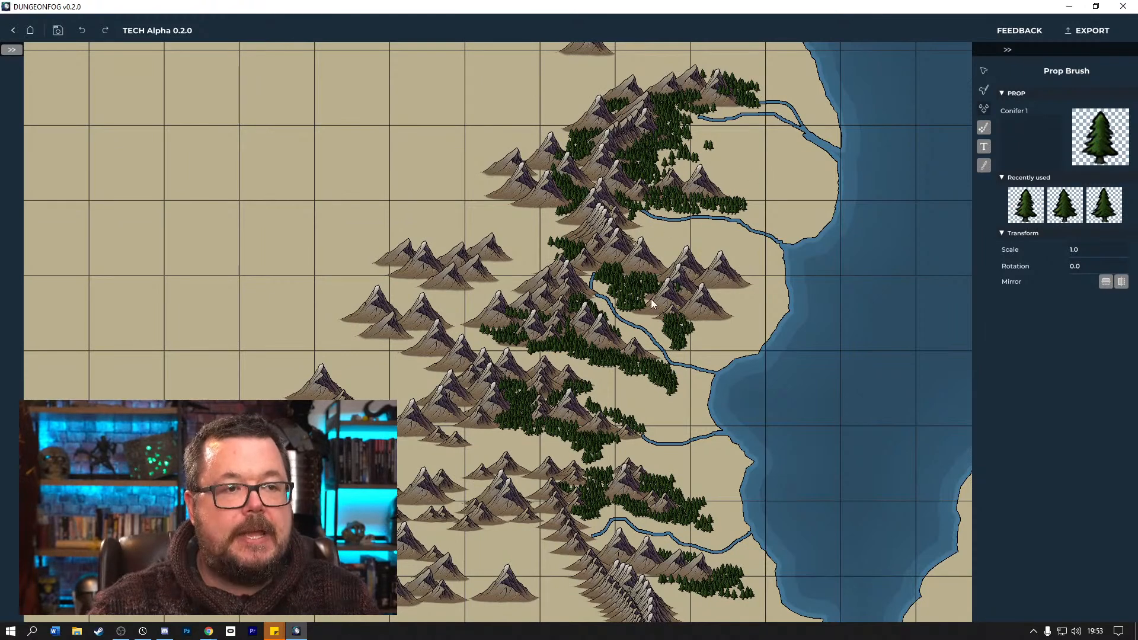
left_click(696, 342)
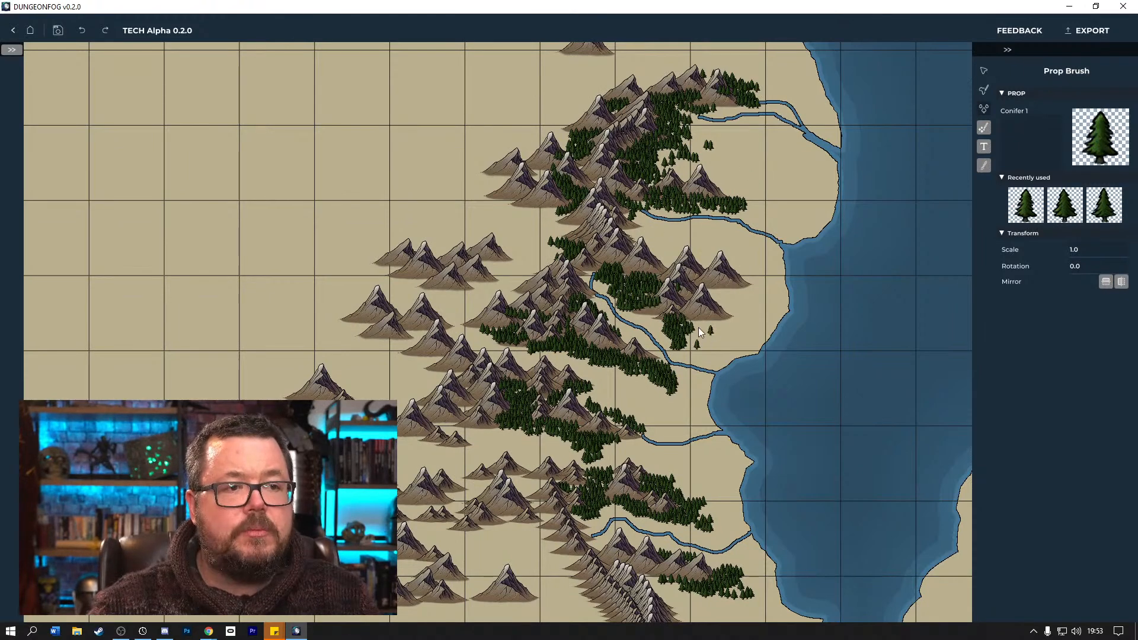
left_click(707, 326)
left_click(659, 391)
left_click(683, 392)
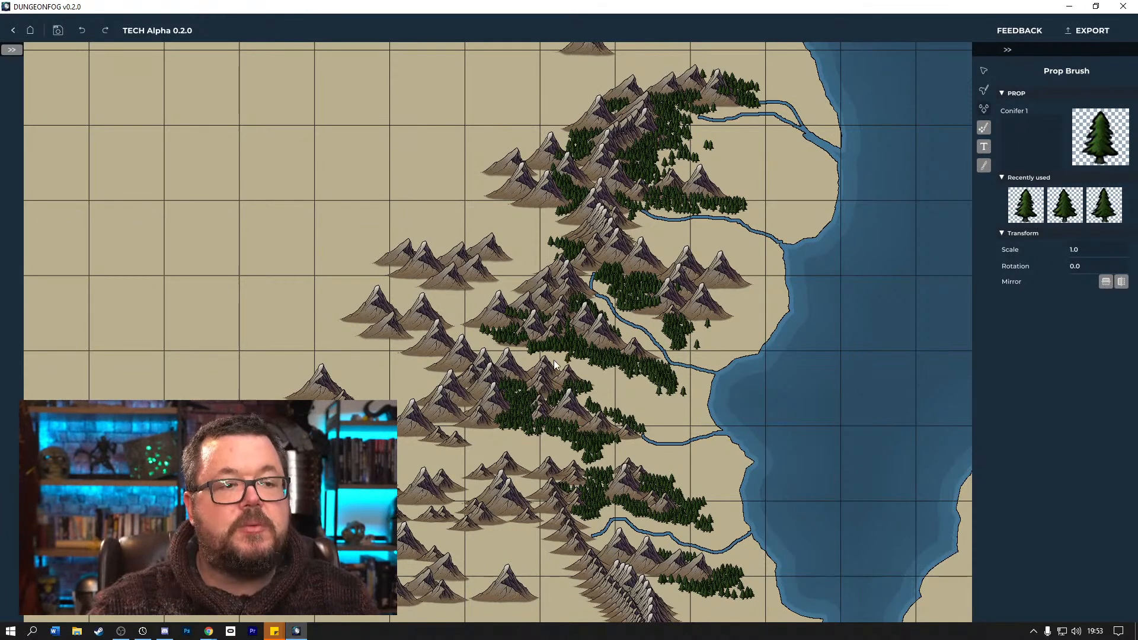
Scatter single conifers below the short river and around the eastern and southern edges of the southern forest.
left_click(637, 448)
left_click(654, 456)
left_click(688, 456)
left_click(683, 480)
left_click(683, 490)
left_click(710, 506)
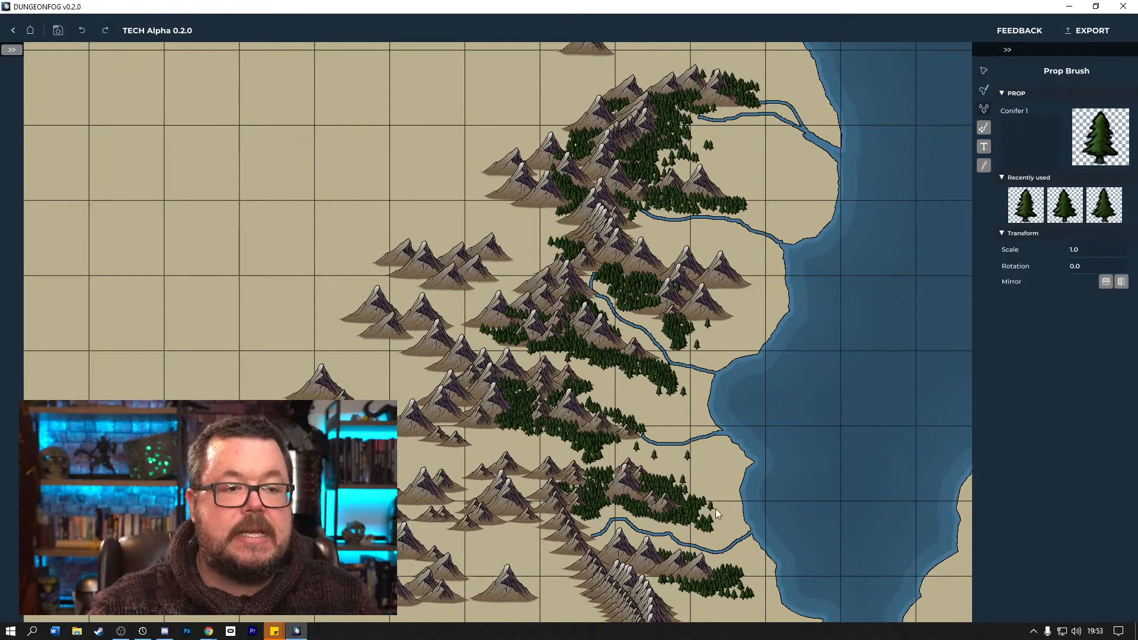
left_click(715, 509)
left_click(720, 525)
left_click(721, 535)
left_click(682, 529)
left_click(648, 519)
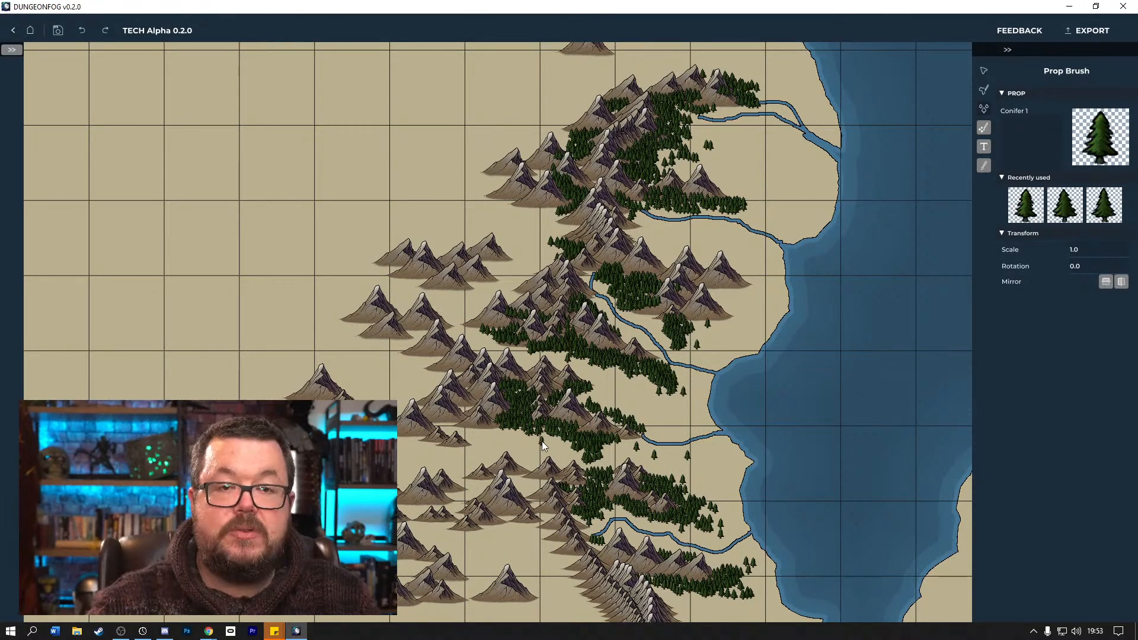
Paint conifers around the northwest cluster, at the northern river heads and along the eastern foothills of the central mountains.
mouse_move(462, 282)
left_mouse_down()
mouse_move(469, 300)
mouse_move(511, 258)
mouse_move(524, 201)
mouse_move(551, 171)
mouse_move(533, 176)
left_mouse_up()
left_click(721, 155)
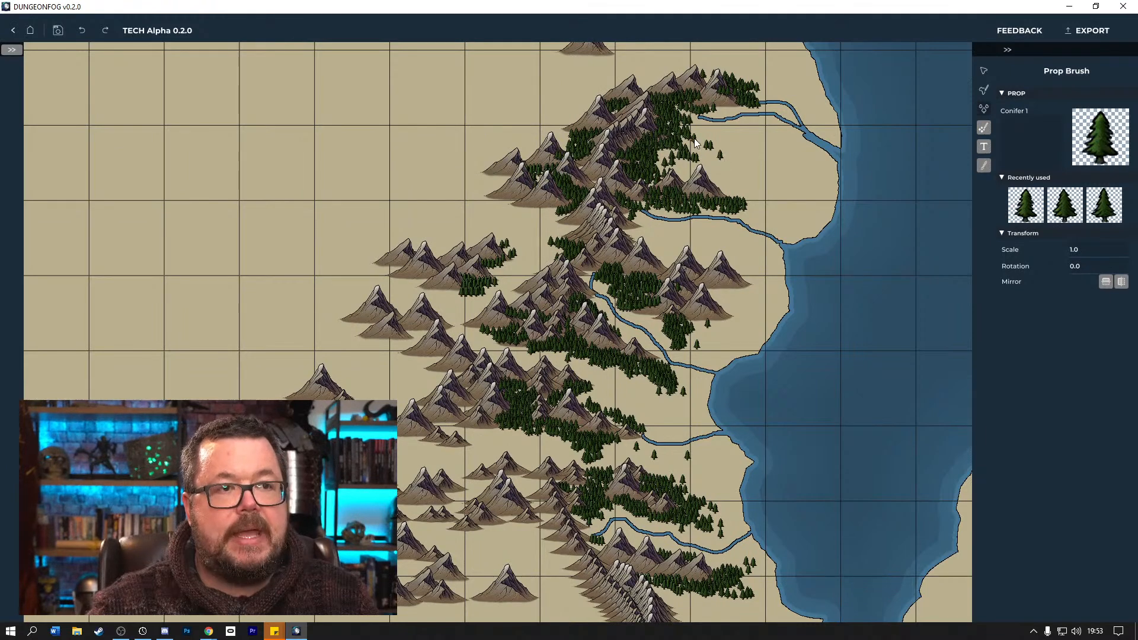
left_click_drag(689, 120, 713, 111)
left_click(759, 105)
left_click_drag(753, 286, 725, 287)
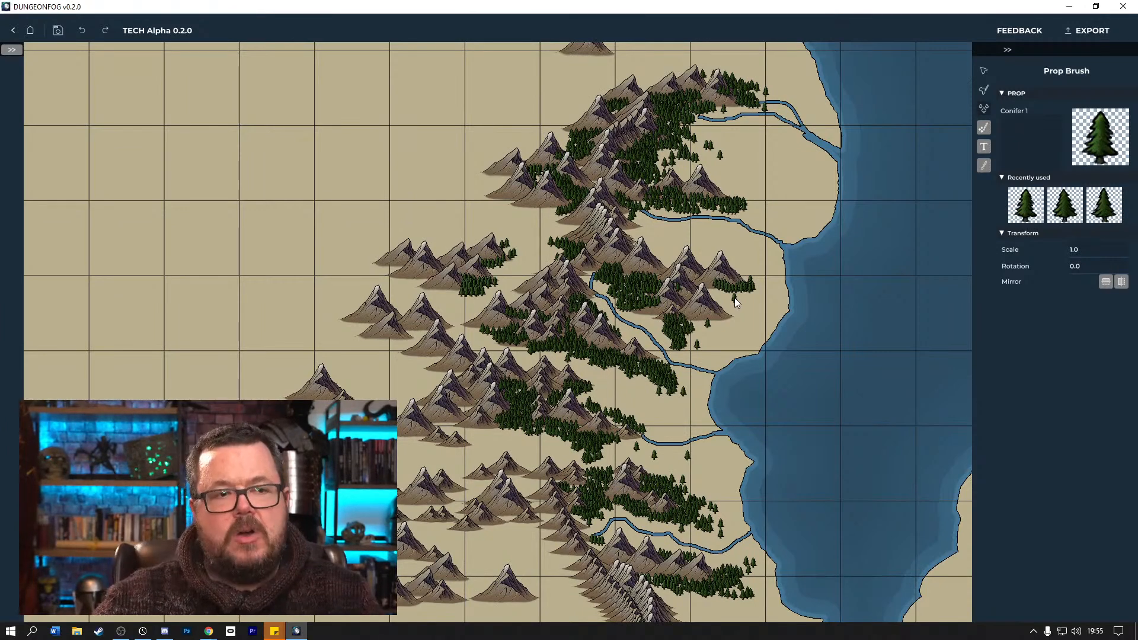
Add a conifer cluster along the western bank of the central river, partly overlapping the water.
scroll(759, 360, "up", 5)
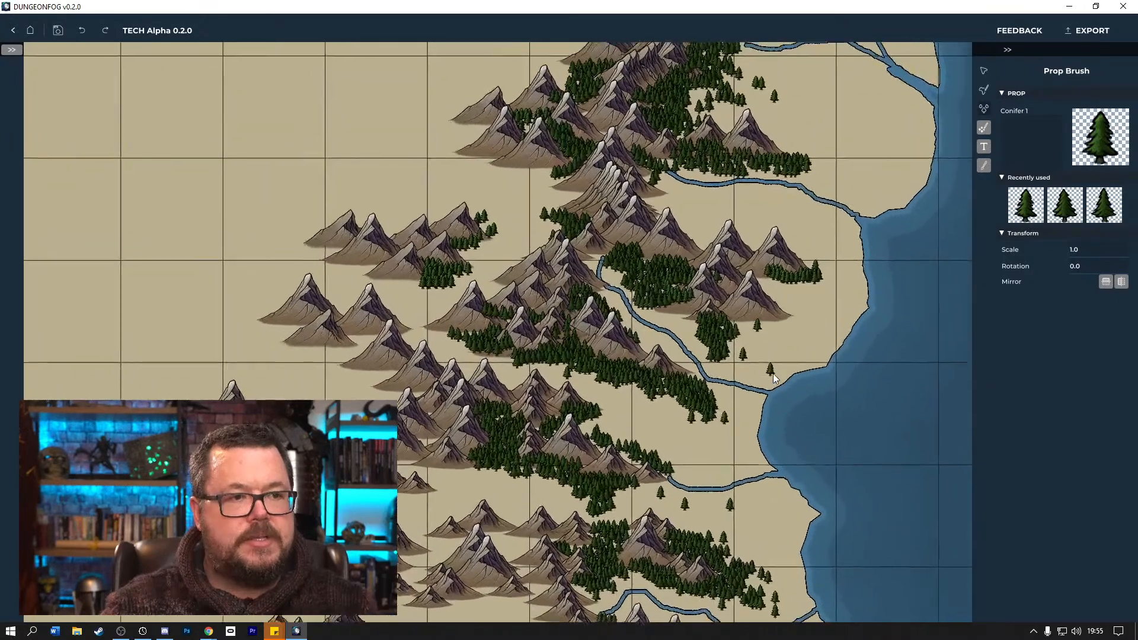
scroll(833, 392, "up", 5)
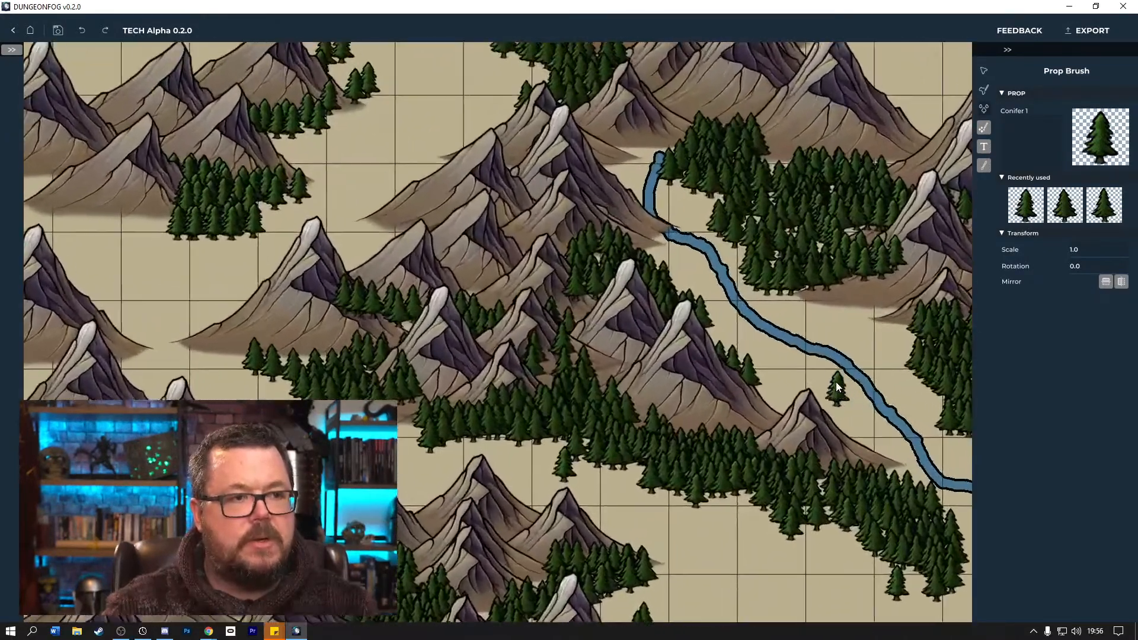
scroll(836, 387, "up", 2)
mouse_move(840, 348)
left_mouse_down()
mouse_move(694, 343)
mouse_move(754, 344)
mouse_move(776, 363)
mouse_move(422, 366)
mouse_move(381, 363)
left_mouse_up()
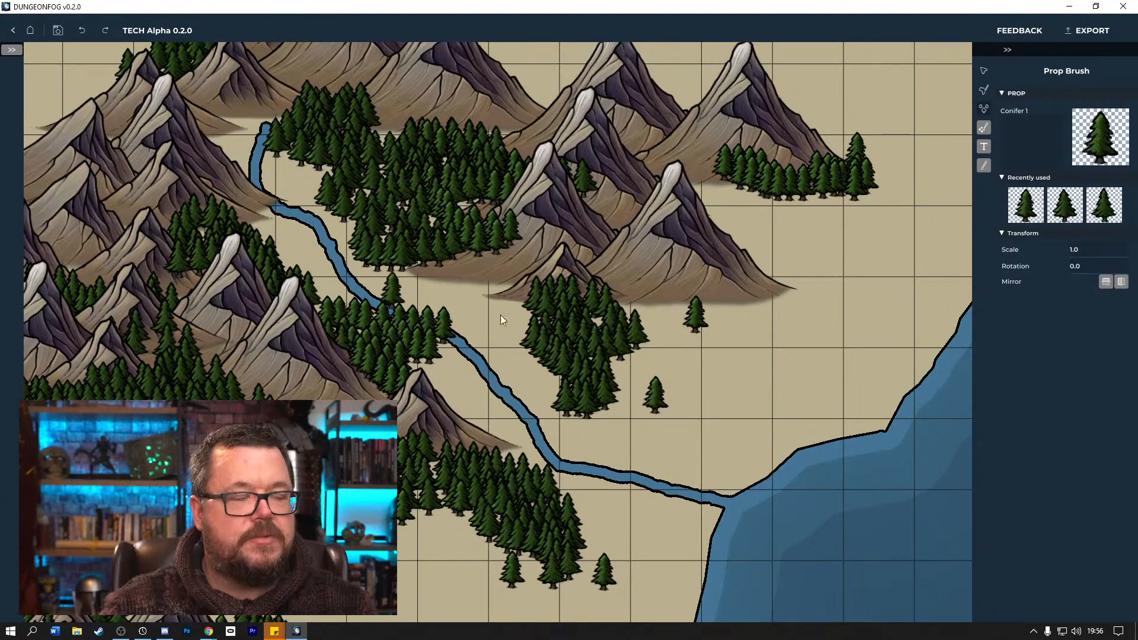
left_click_drag(784, 372, 652, 372)
Extend the conifer forest southeast from the central group's easternmost mountain and place a lone conifer beyond its tip.
scroll(784, 385, "up", 3)
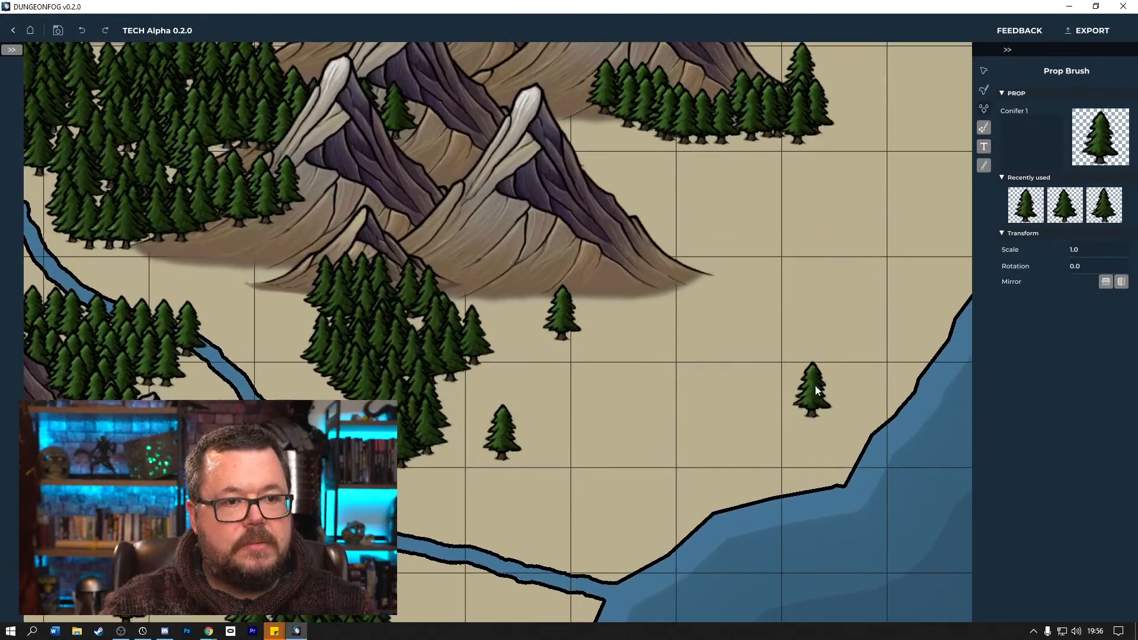
mouse_move(818, 338)
left_mouse_down()
mouse_move(629, 468)
mouse_move(573, 535)
left_mouse_up()
left_click_drag(615, 285, 721, 304)
mouse_move(666, 350)
left_mouse_down()
mouse_move(574, 350)
mouse_move(683, 355)
left_mouse_up()
left_click_drag(697, 398, 706, 433)
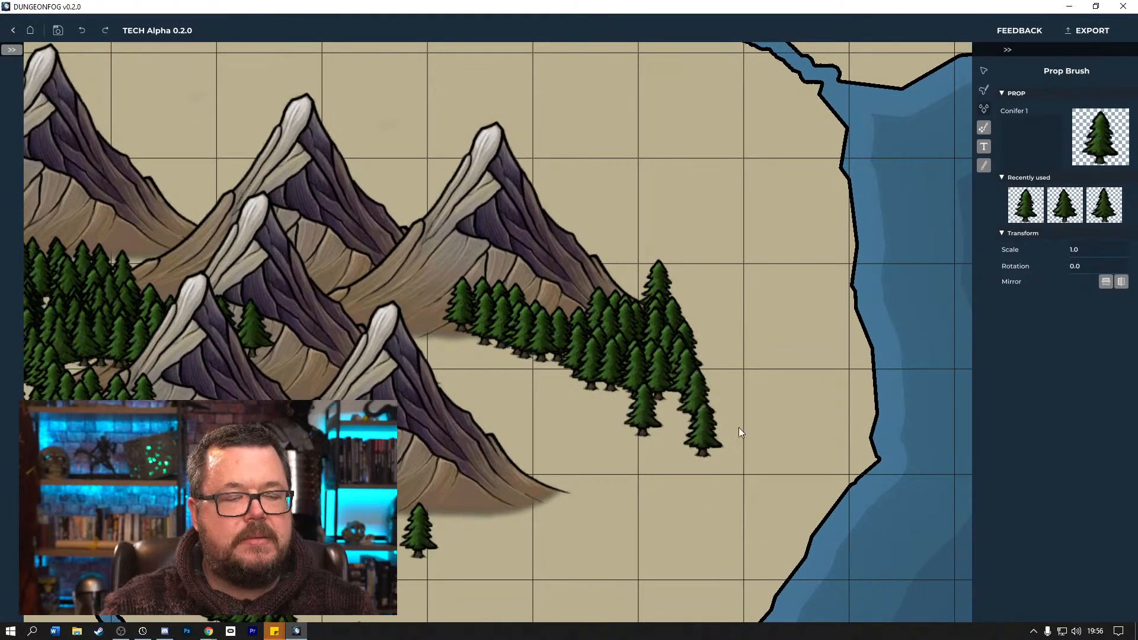
scroll(773, 415, "down", 5)
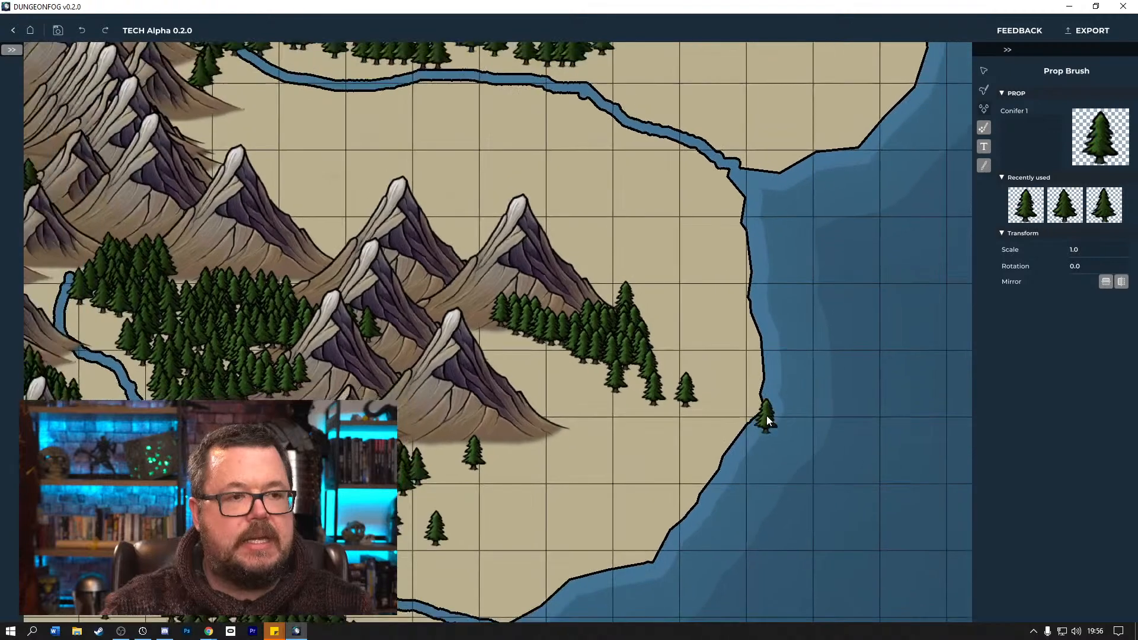
scroll(763, 414, "up", 5)
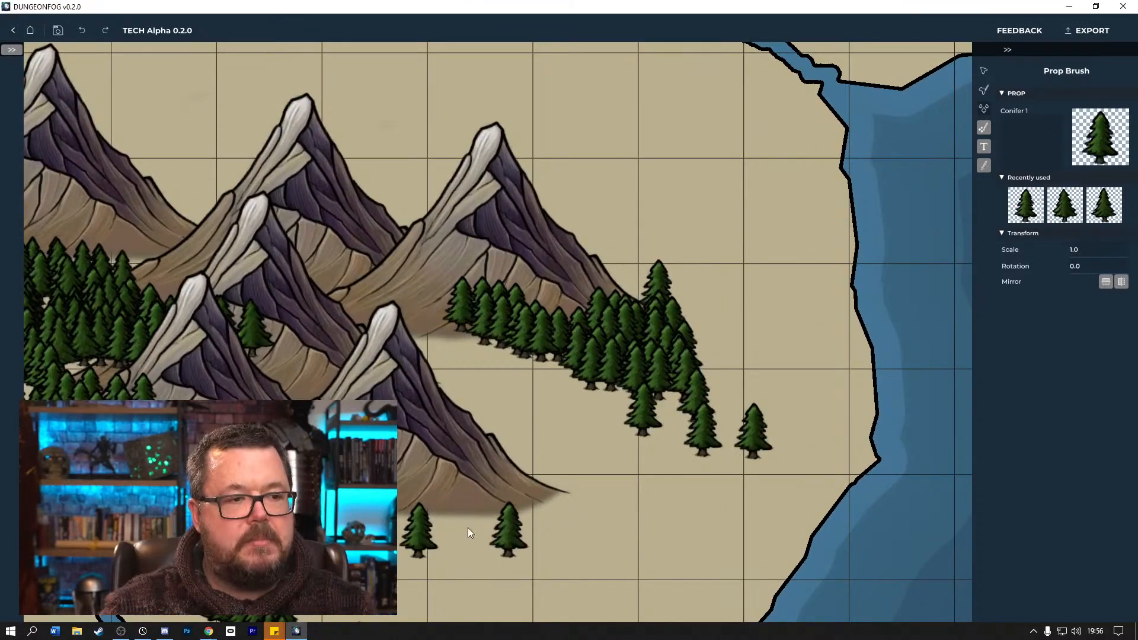
left_click_drag(501, 522, 684, 379)
scroll(681, 382, "down", 2)
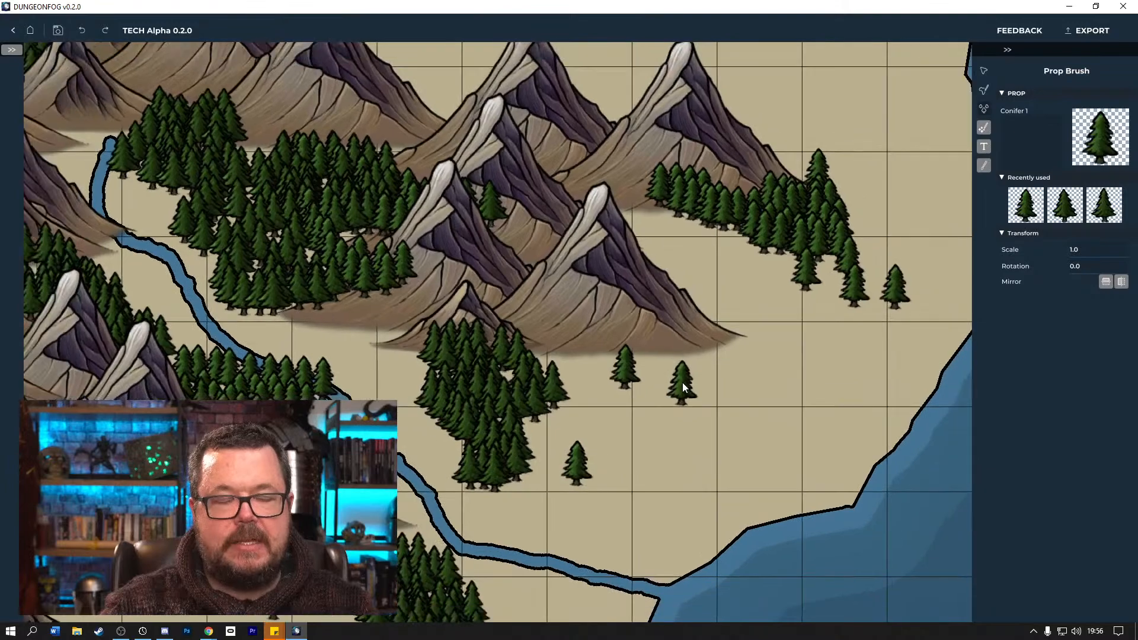
scroll(681, 384, "down", 4)
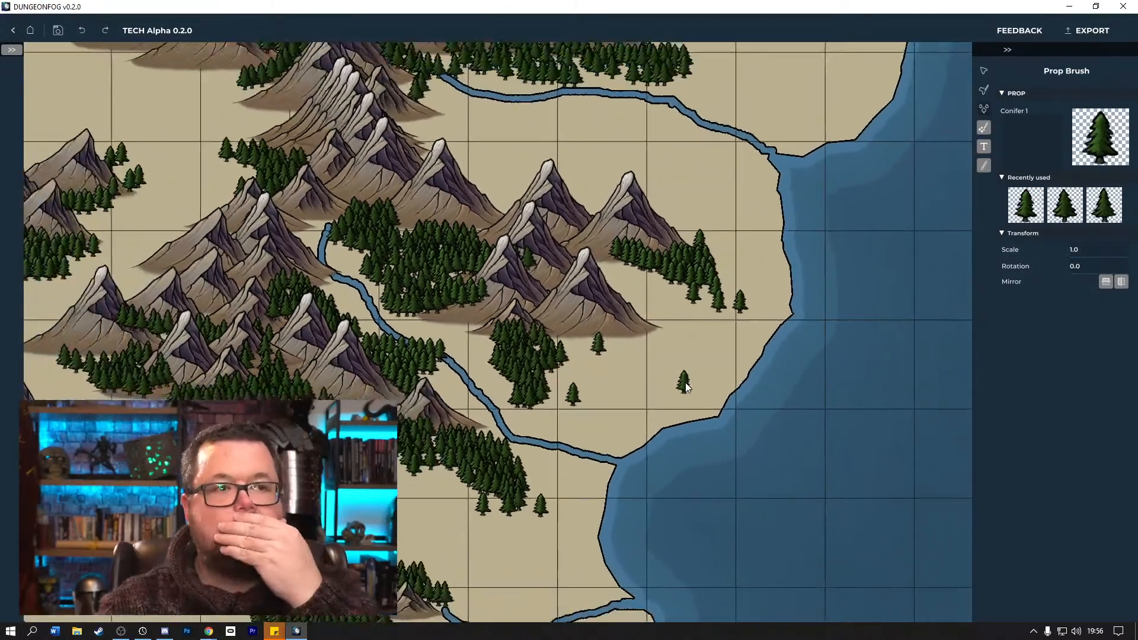
scroll(685, 383, "down", 3)
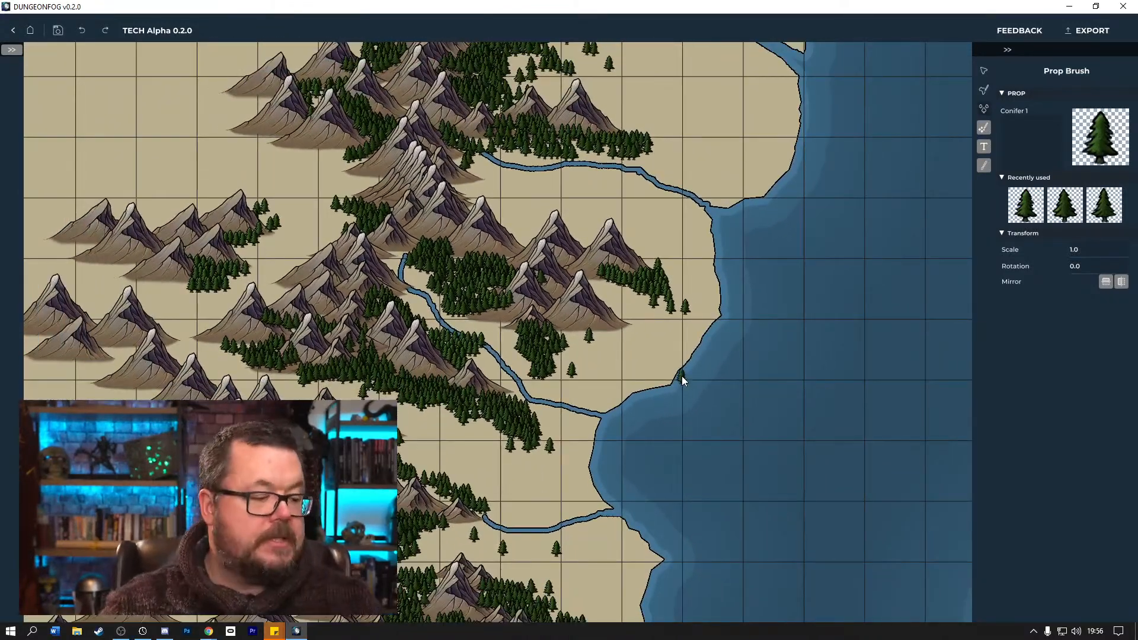